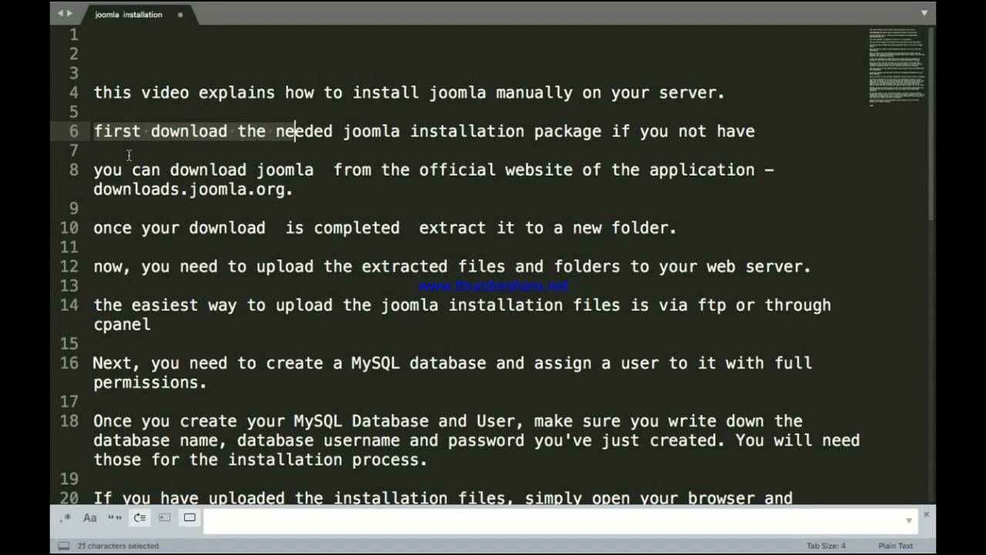
Step: Highlight the line 6 sentence about downloading the Joomla installation package
key(shift+Right)
key(shift+Right)
key(shift+Right)
key(shift+Right)
key(shift+Right)
key(shift+Right)
key(shift+Right)
key(shift+Right)
key(shift+Right)
key(shift+Right)
key(shift+Right)
key(shift+Right)
key(shift+Right)
key(shift+Right)
key(shift+Right)
key(shift+Right)
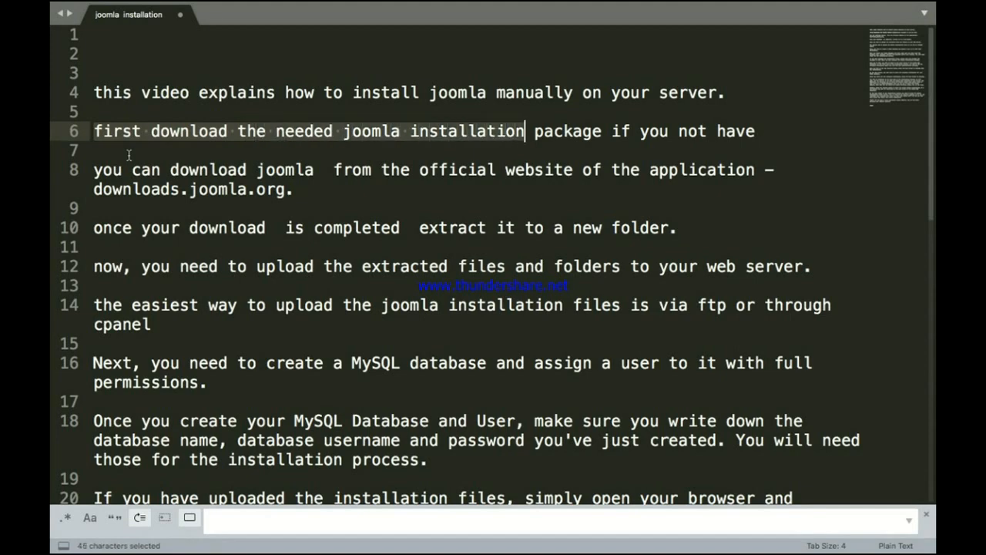
key(shift+Right)
key(shift+Right)
key(shift+Right)
key(shift+Right)
key(shift+Right)
key(shift+Right)
key(shift+Right)
key(shift+Right)
key(shift+Right)
key(shift+Right)
key(shift+Right)
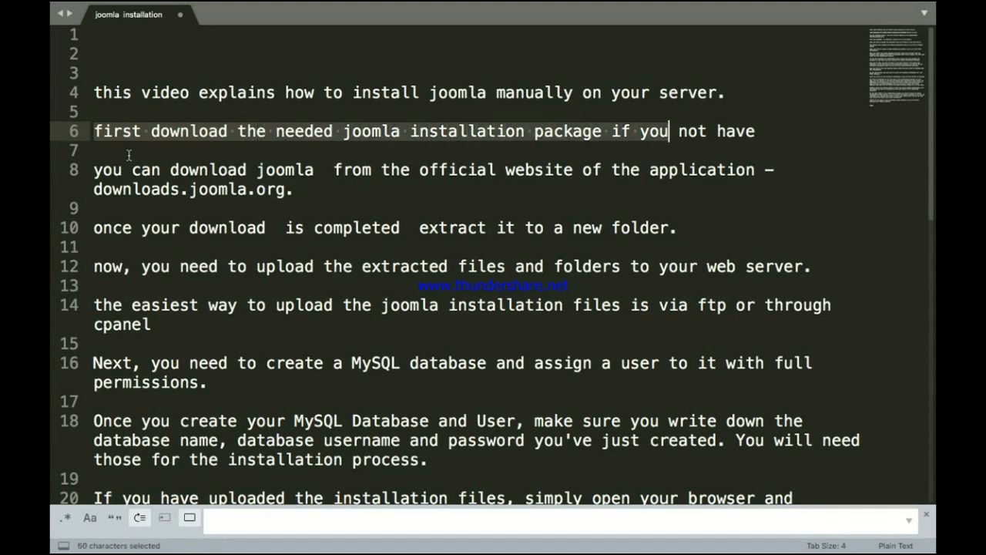
key(shift+Right)
key(shift+Right)
key(shift+Right)
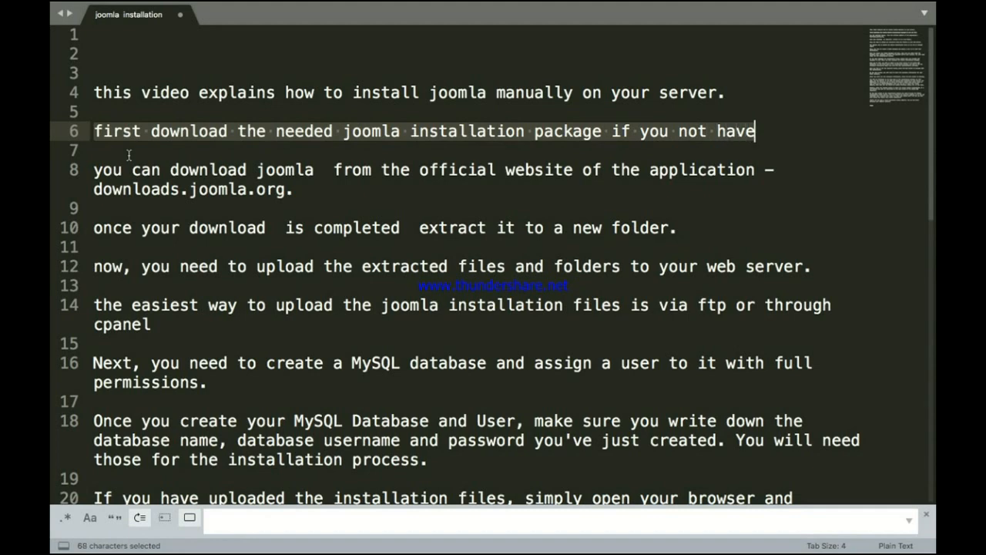
key(shift+Right)
Step: Highlight line 8 about downloading Joomla from the official website downloads.joomla.org
click(95, 170)
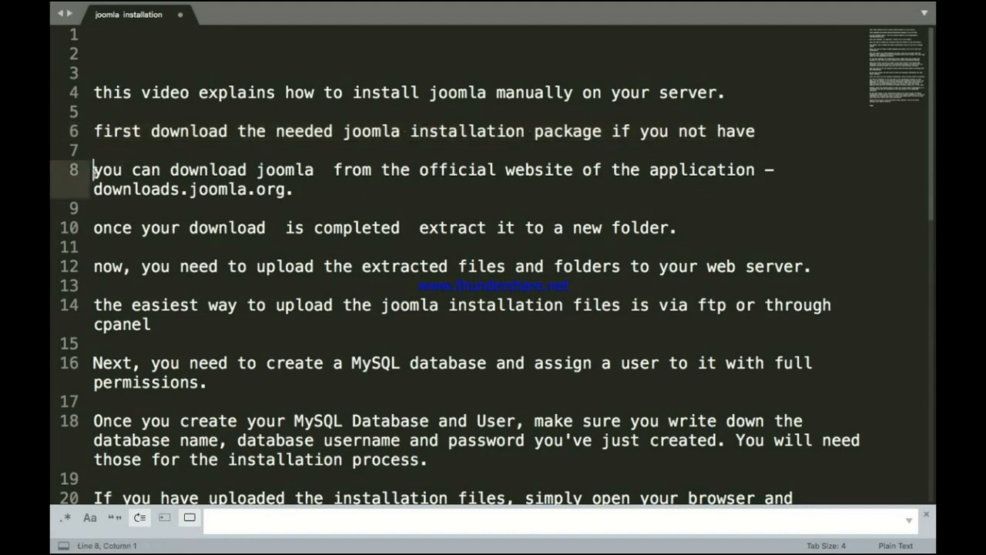
key(shift+Right)
key(shift+Right)
key(shift+Right)
key(shift+Right)
key(shift+Right)
key(shift+Right)
key(shift+Right)
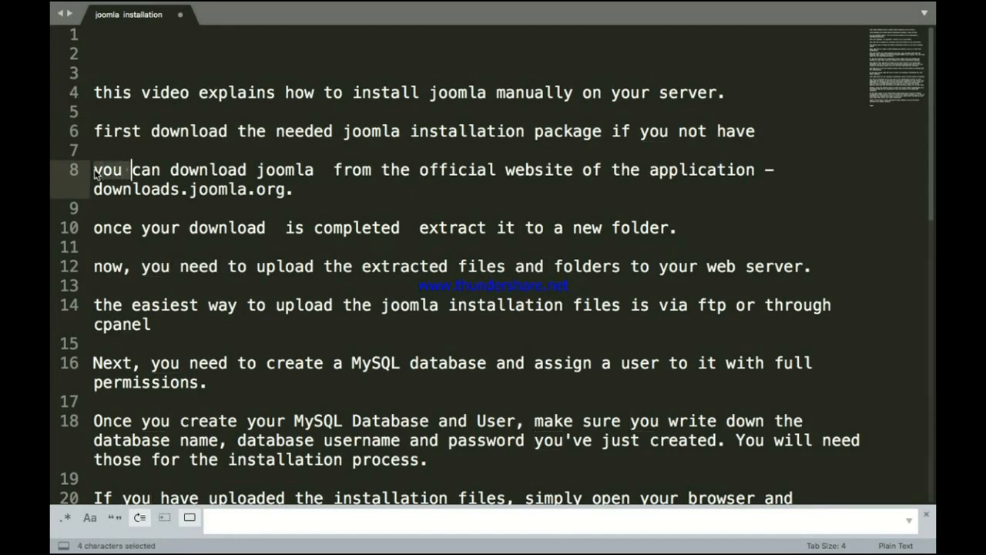
key(shift+Right)
key(shift+Right)
key(shift+Right)
key(shift+Right)
key(shift+Right)
key(shift+Right)
key(shift+Right)
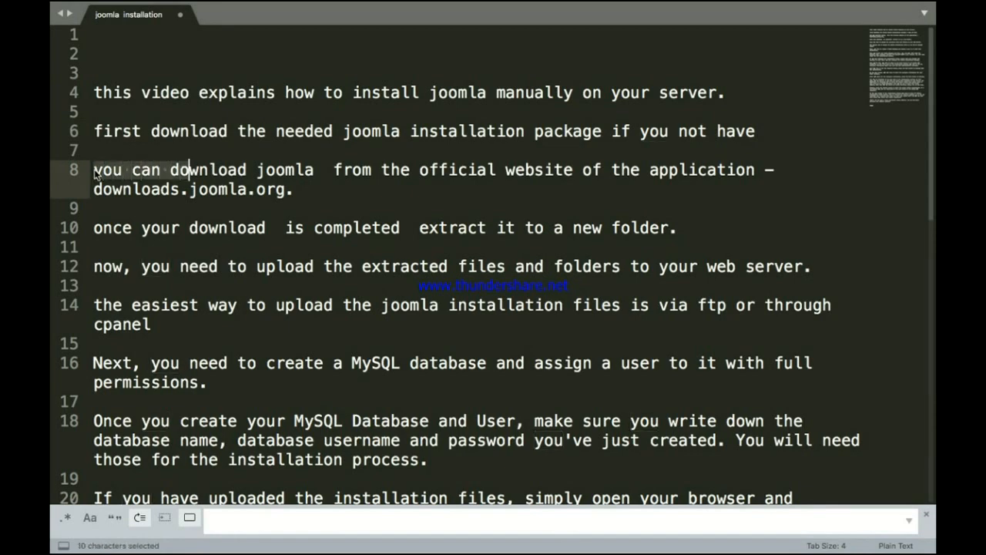
key(shift+Right)
key(shift+Right)
key(shift+Right)
key(shift+Right)
key(shift+Right)
key(shift+Right)
key(shift+Right)
key(shift+Right)
key(shift+Right)
key(shift+Right)
key(shift+Right)
key(shift+Right)
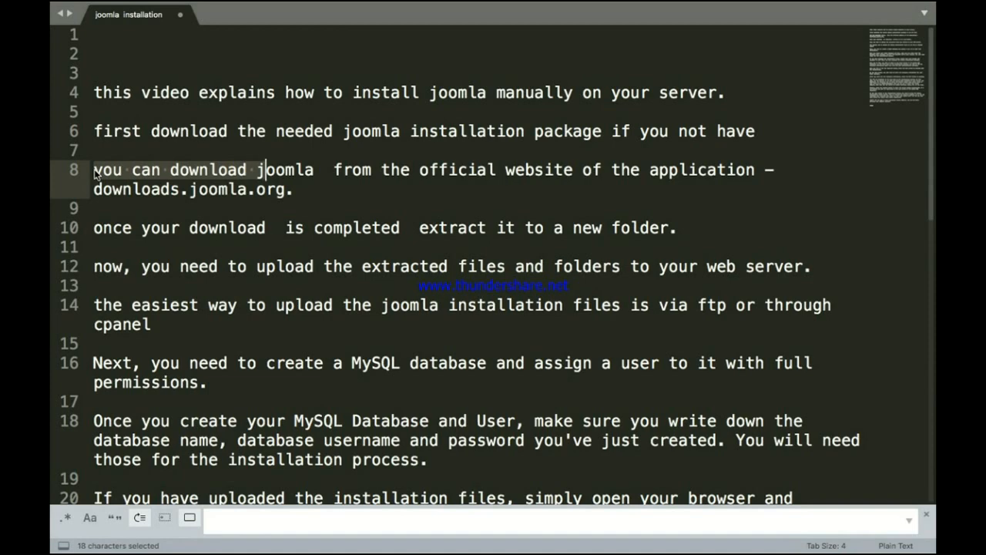
key(shift+Right)
key(shift+Right)
key(shift+Right)
key(shift+Right)
key(shift+Right)
key(shift+Right)
key(shift+Right)
key(shift+Right)
key(shift+Right)
key(shift+Right)
key(shift+Right)
key(shift+Right)
key(shift+Right)
key(shift+Right)
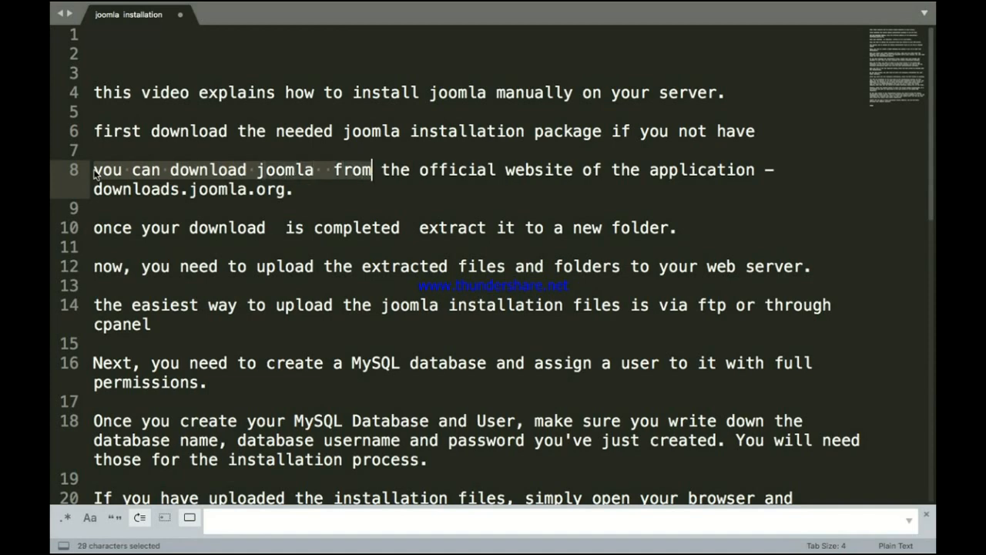
key(shift+Right)
key(shift+Right)
key(shift+Right)
key(shift+Right)
key(shift+Right)
key(shift+Right)
key(shift+Right)
key(shift+Right)
key(shift+Right)
key(shift+Right)
key(shift+Right)
key(shift+Right)
key(shift+Right)
key(shift+Right)
key(shift+Right)
key(shift+Right)
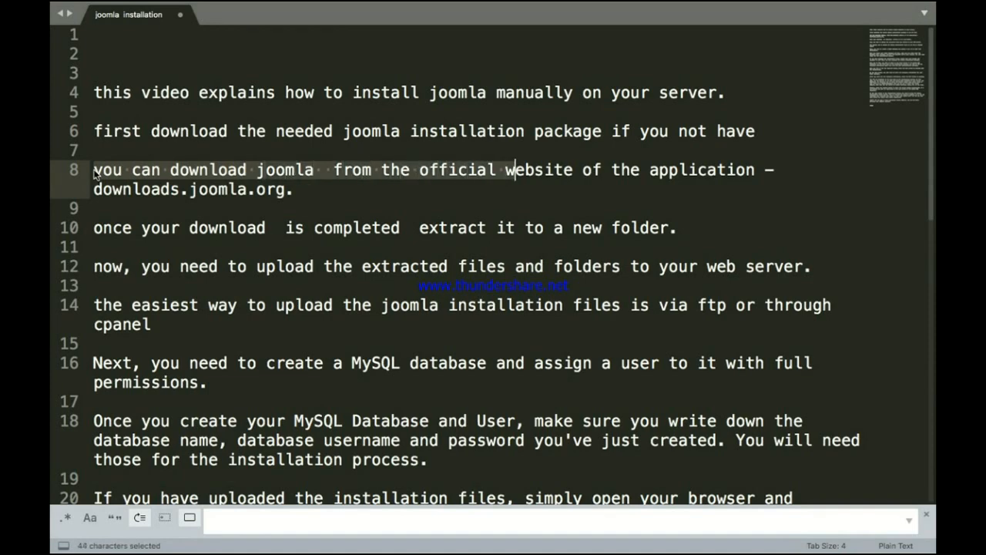
key(shift+Right)
key(shift+Right)
key(shift+Right)
key(shift+Right)
key(shift+Right)
key(shift+Right)
key(shift+Right)
key(shift+Right)
key(shift+Right)
key(shift+Right)
key(shift+Right)
key(shift+Right)
key(shift+Right)
key(shift+Right)
key(shift+Right)
key(shift+Right)
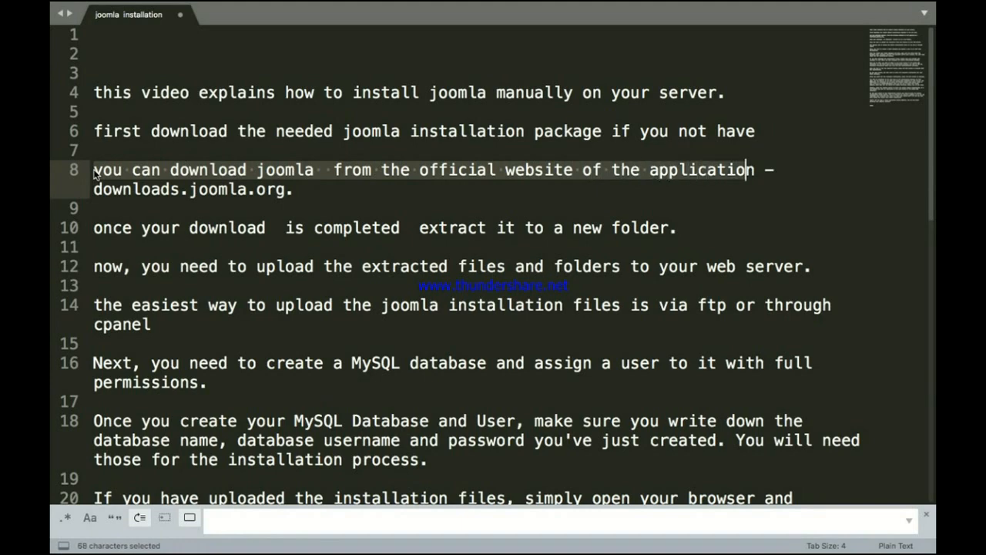
key(shift+Right)
key(shift+Right)
key(shift+Right)
key(shift+Right)
key(shift+Right)
key(shift+Right)
key(shift+Right)
key(shift+Right)
key(shift+Right)
key(shift+Right)
key(shift+Right)
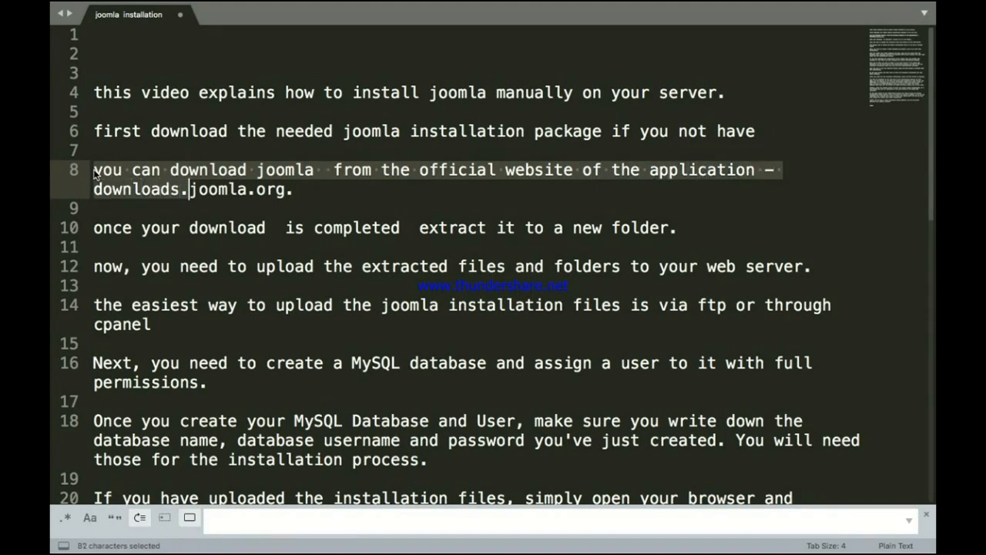
key(shift+Right)
key(shift+Right)
key(shift+Right)
key(shift+Right)
key(shift+Right)
key(shift+Right)
key(shift+Right)
key(shift+Right)
key(shift+Right)
key(shift+Right)
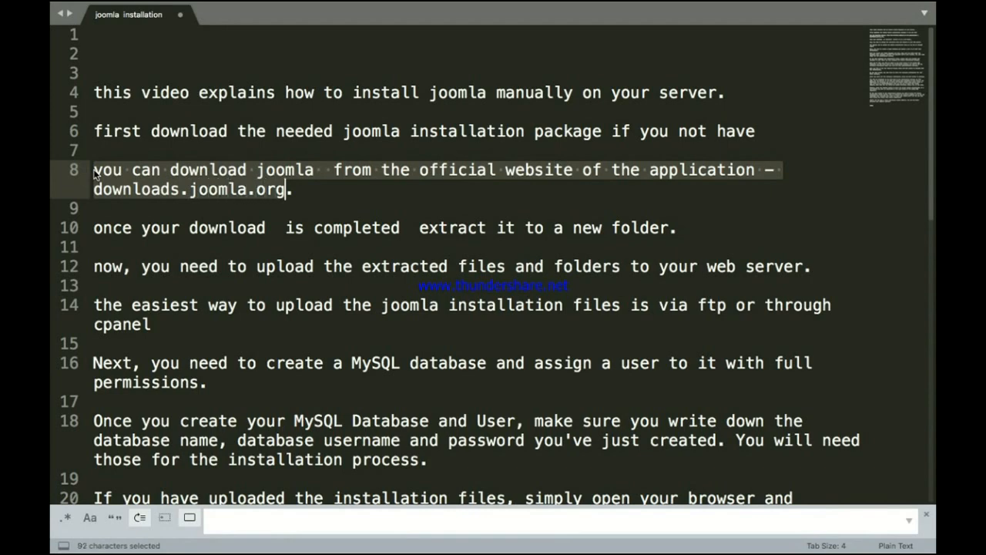
key(shift+Right)
Step: Copy the downloads.joomla.org address and bring up the spaces overview
click(296, 191)
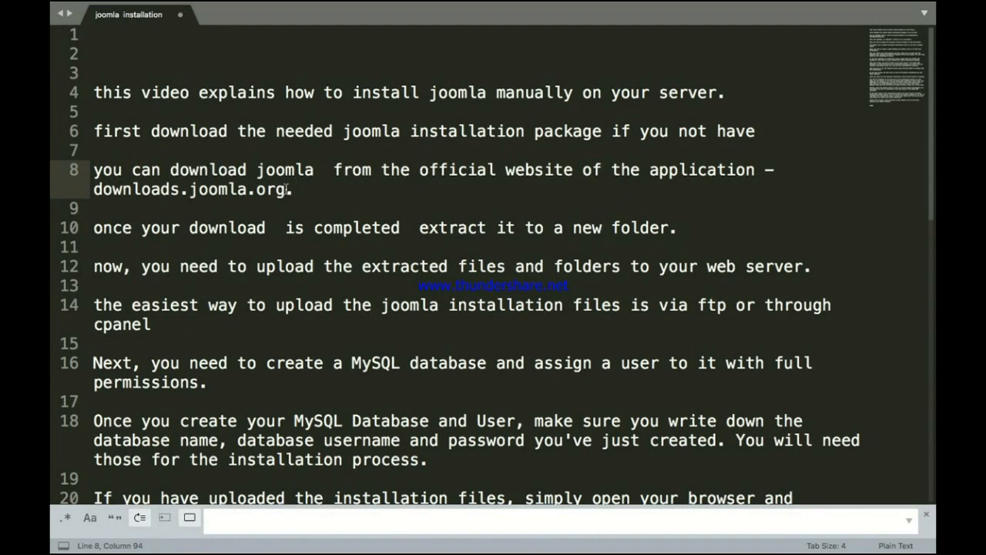
drag(289, 190, 95, 189)
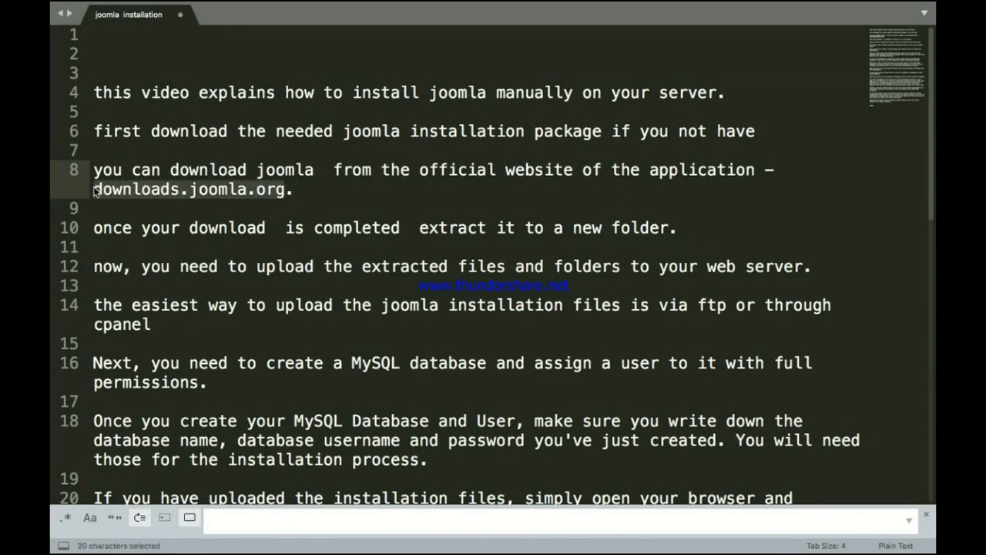
key(super+c)
key(ctrl+Up)
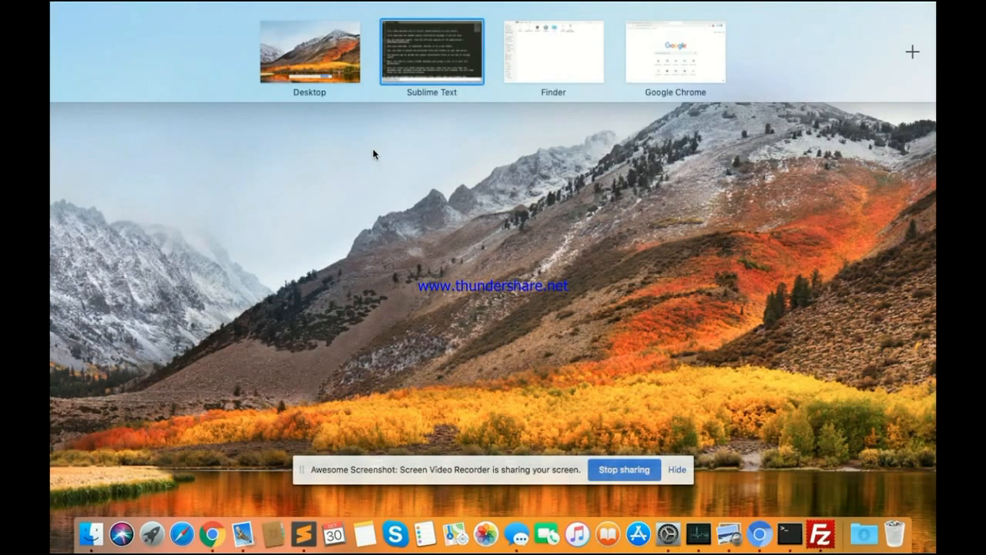
Step: Open downloads.joomla.org in Chrome and download the Joomla 3.8.13 full package zip
click(653, 59)
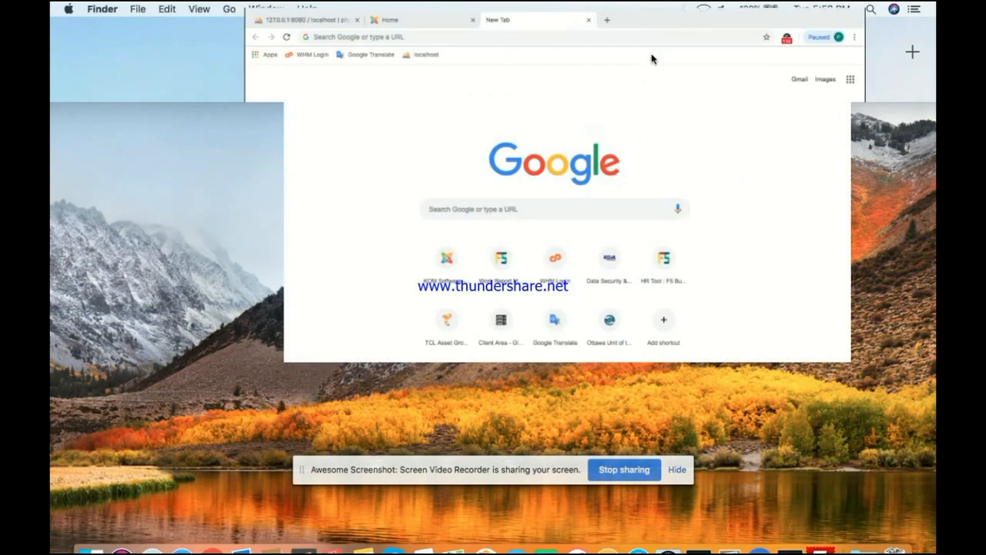
click(497, 46)
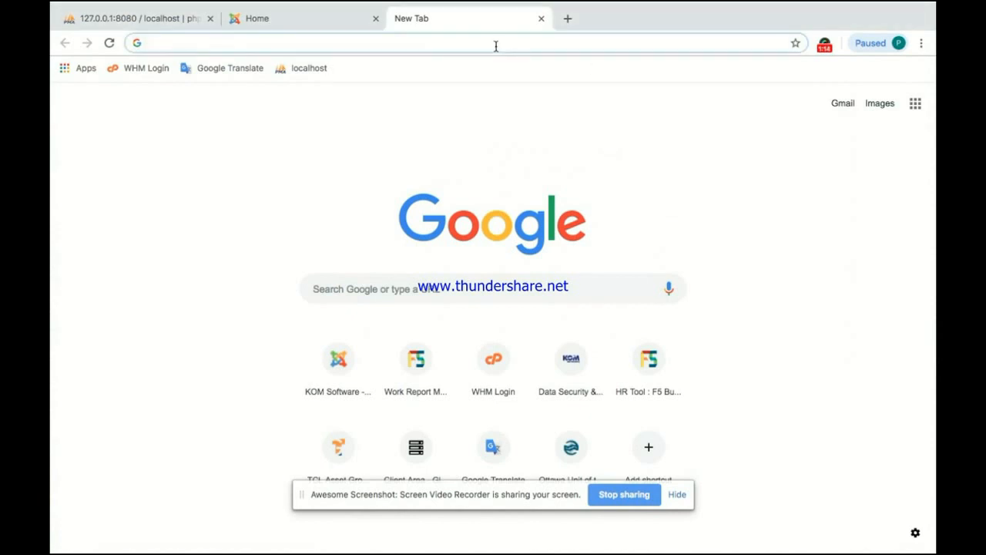
key(super+v)
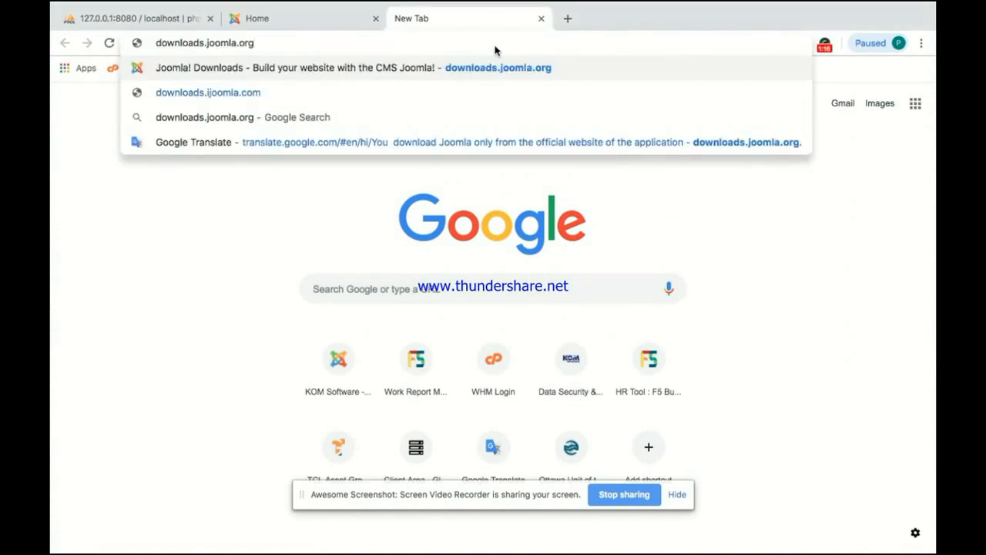
key(Return)
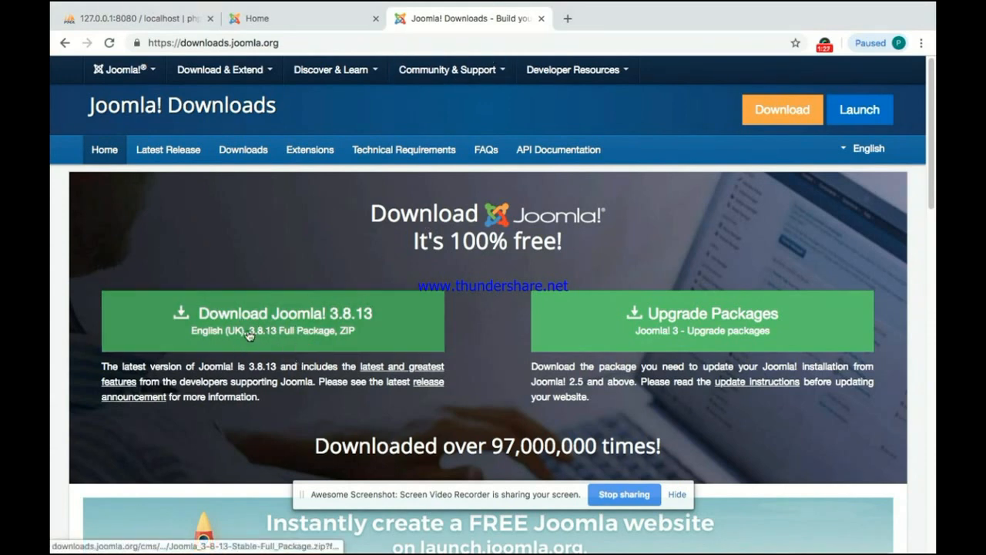
click(249, 328)
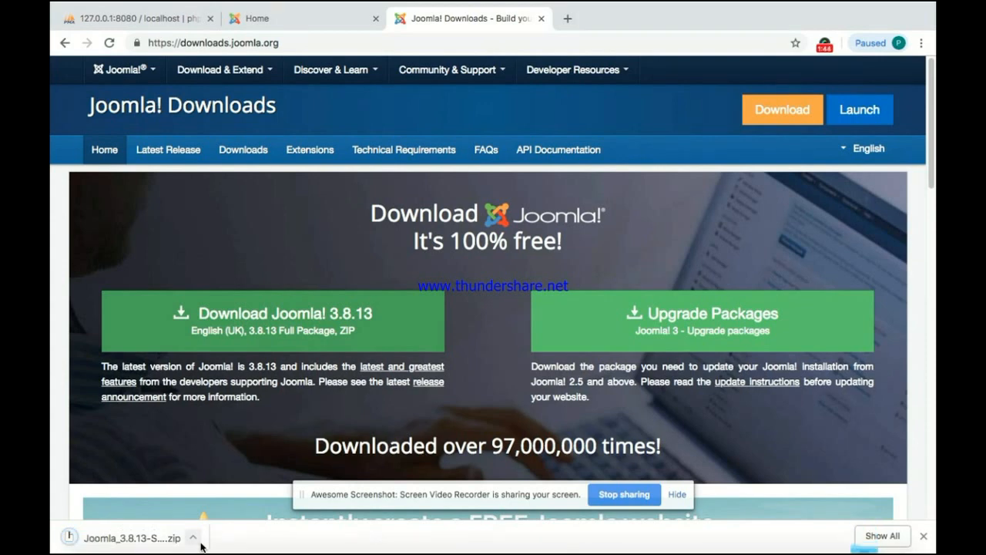
key(ctrl+Up)
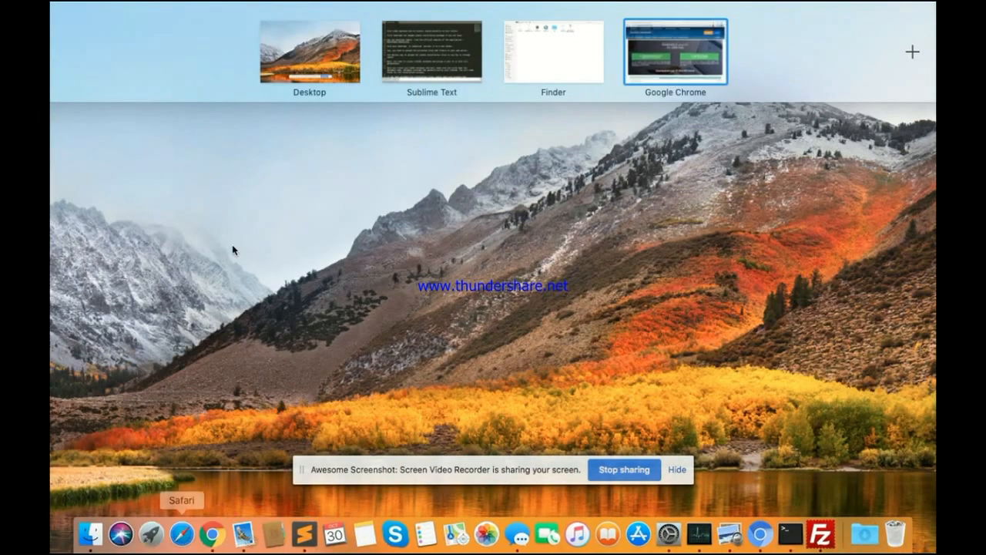
click(413, 71)
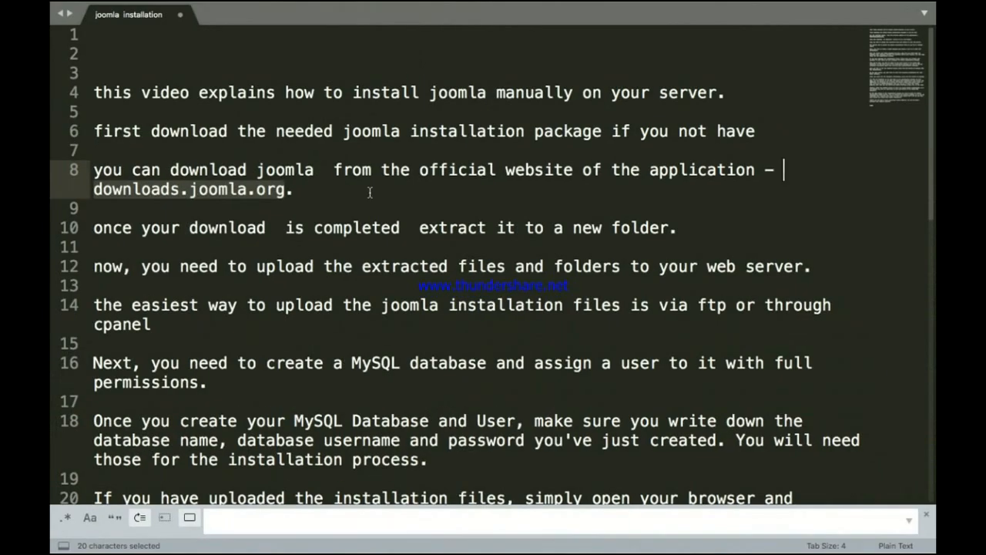
click(100, 227)
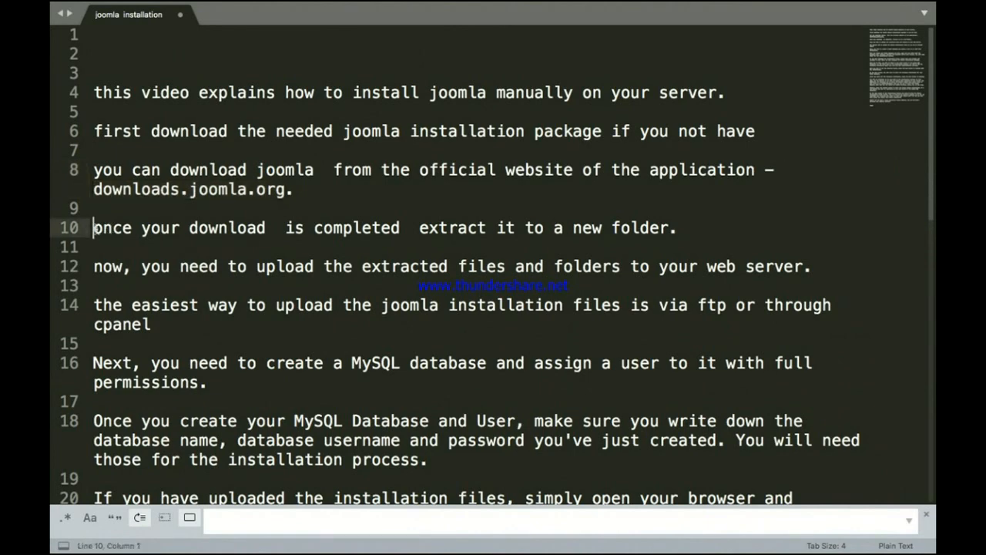
key(shift+Right)
key(shift+Right)
key(shift+Right)
key(shift+Right)
key(shift+Right)
key(shift+Right)
key(shift+Right)
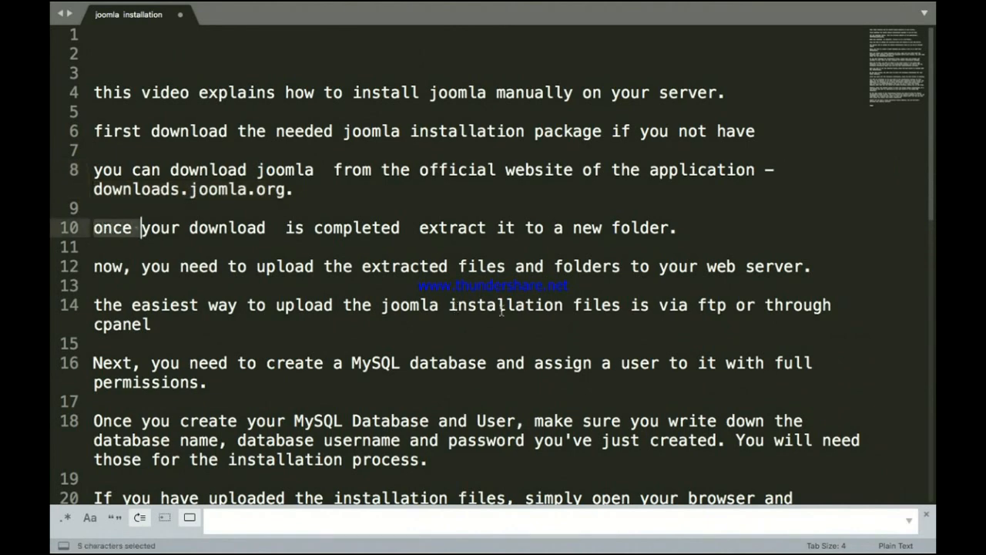
key(shift+Right)
key(shift+Right)
key(shift+Right)
key(shift+Right)
key(shift+Right)
key(shift+Right)
key(shift+Right)
key(shift+Right)
key(shift+Right)
key(shift+Right)
key(shift+Right)
key(shift+Right)
key(shift+Right)
key(shift+Right)
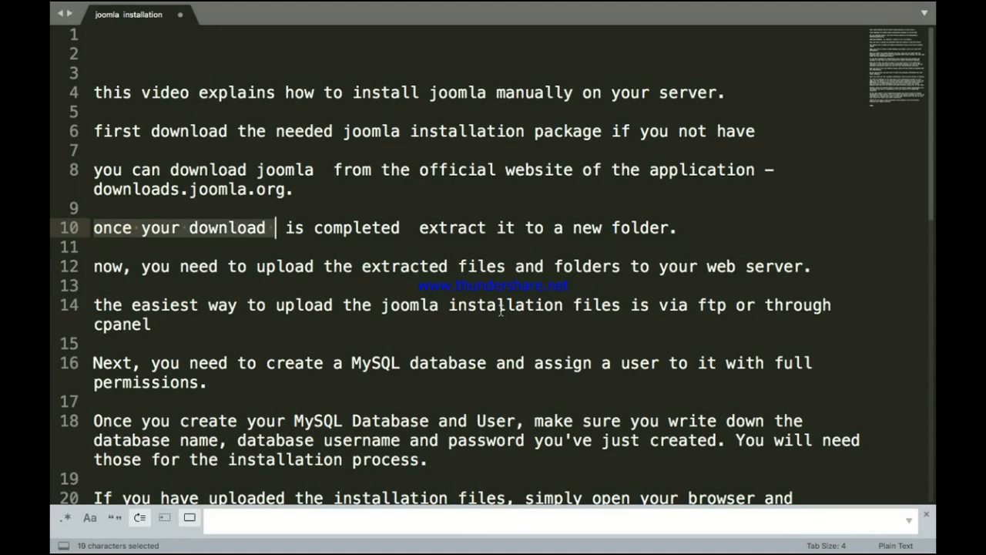
key(shift+Right)
key(shift+Right)
key(shift+Right)
key(shift+Right)
key(shift+Right)
key(shift+Right)
key(shift+Right)
key(shift+Right)
key(shift+Right)
key(shift+Right)
key(shift+Right)
key(shift+Right)
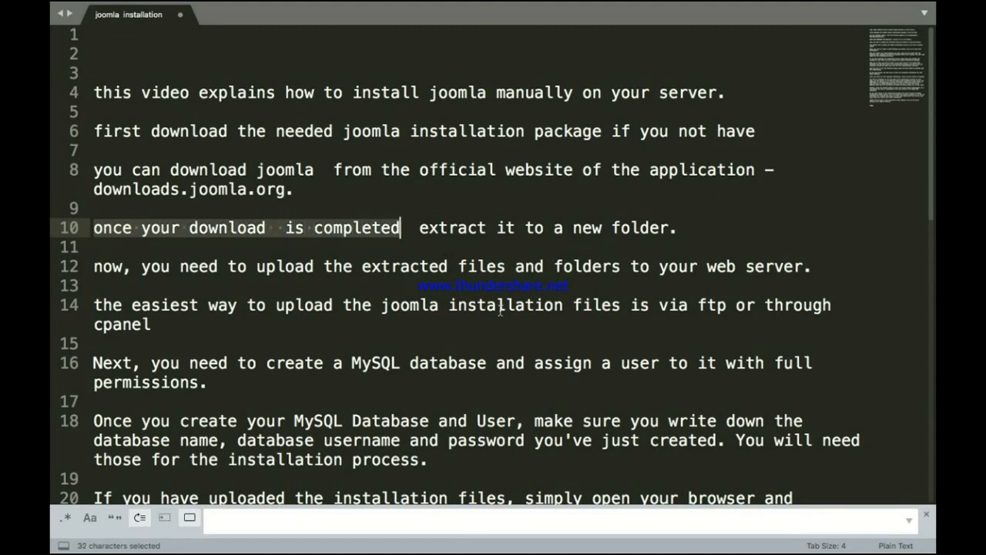
key(shift+Right)
key(shift+Right)
key(shift+Right)
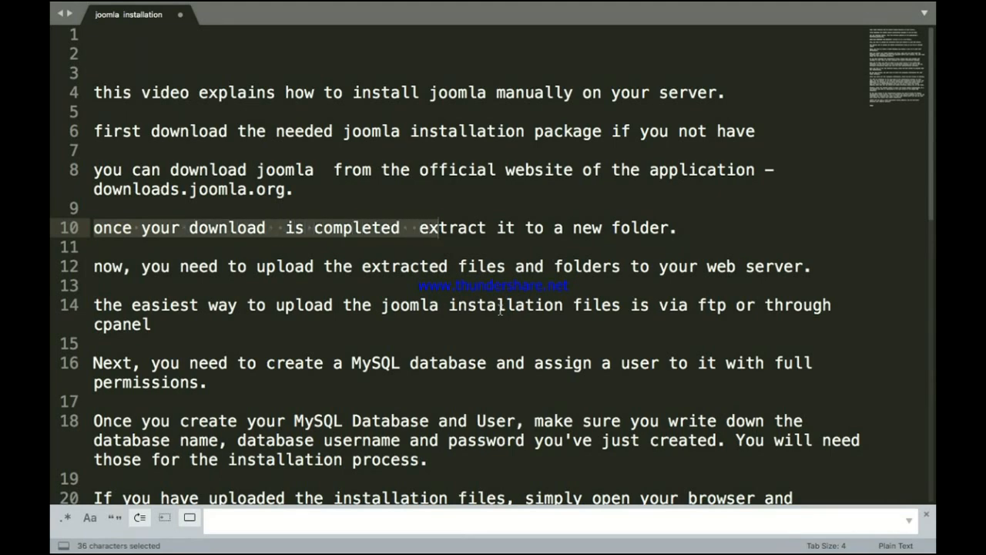
key(shift+Right)
key(shift+Right)
key(shift+Right)
key(shift+Right)
key(shift+Right)
key(shift+Right)
key(shift+Right)
key(shift+Right)
key(shift+Right)
key(shift+Right)
key(shift+Right)
key(shift+Right)
key(shift+Right)
key(shift+Right)
key(shift+Right)
key(shift+Right)
key(shift+Right)
key(shift+Right)
key(shift+Right)
key(shift+Right)
key(shift+Right)
key(shift+Right)
key(shift+Right)
key(shift+Right)
key(shift+Right)
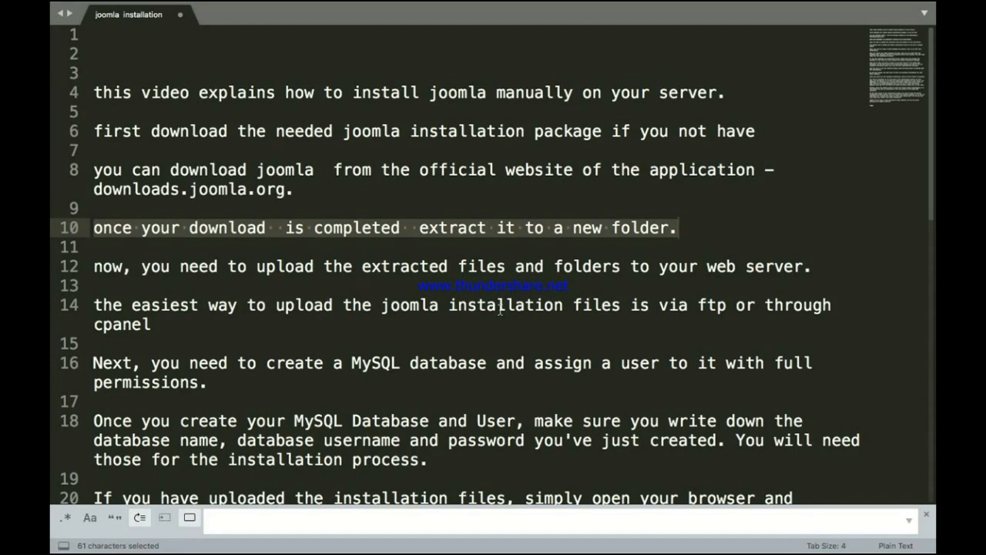
click(684, 232)
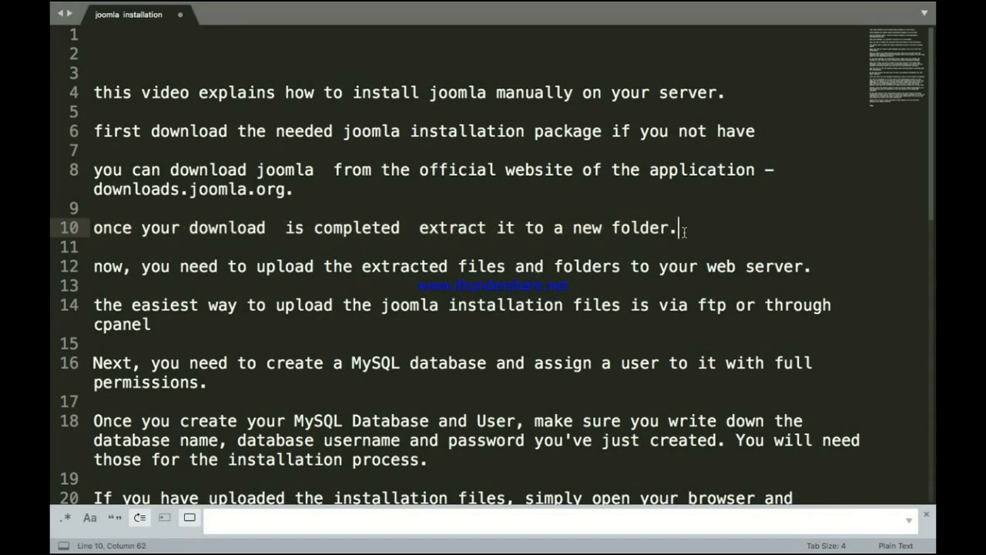
key(ctrl+Up)
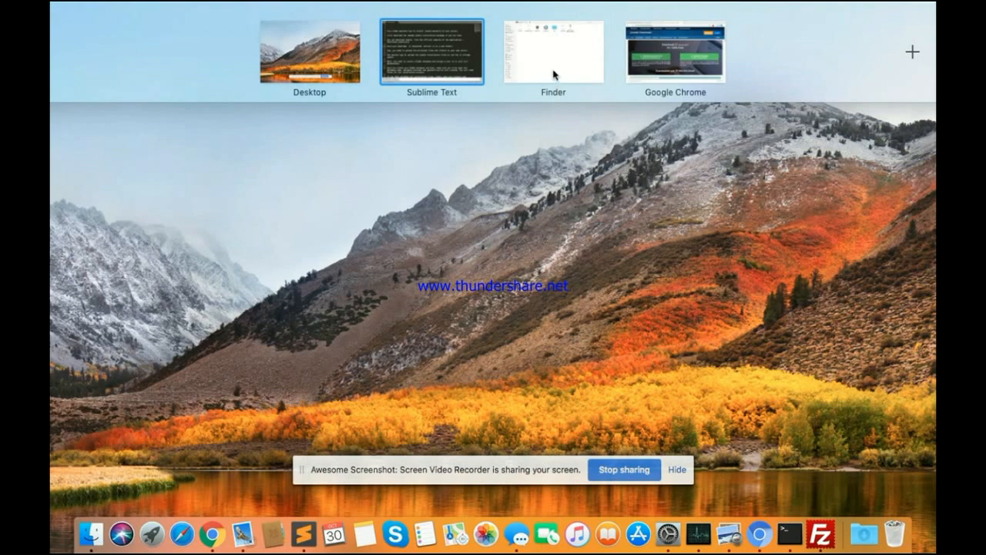
Step: Extract the downloaded Joomla zip in Finder
click(554, 71)
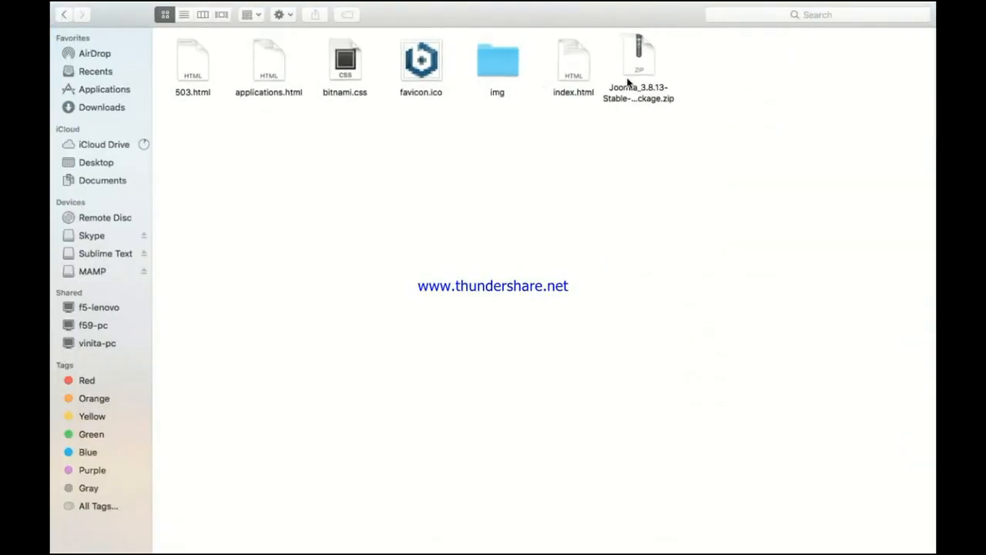
click(637, 71)
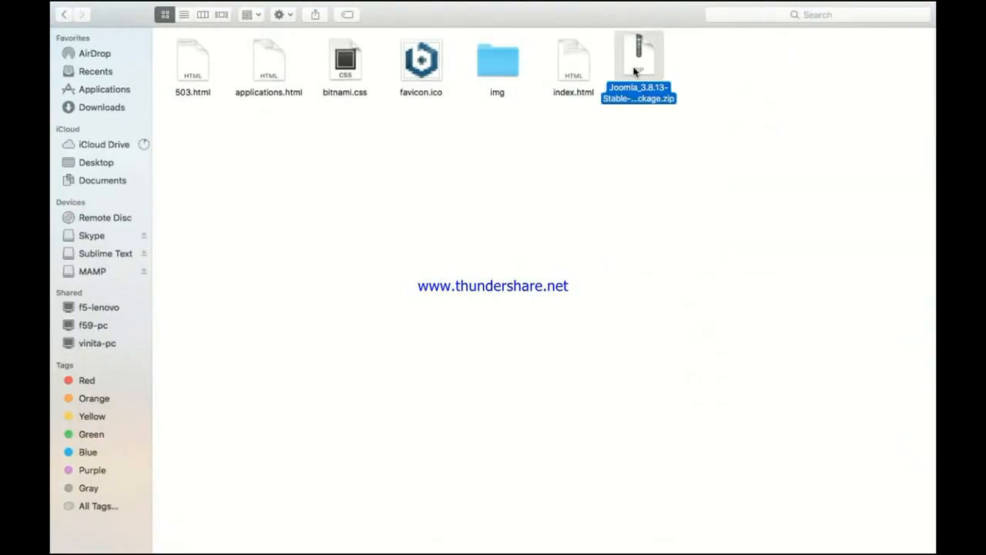
key(super+o)
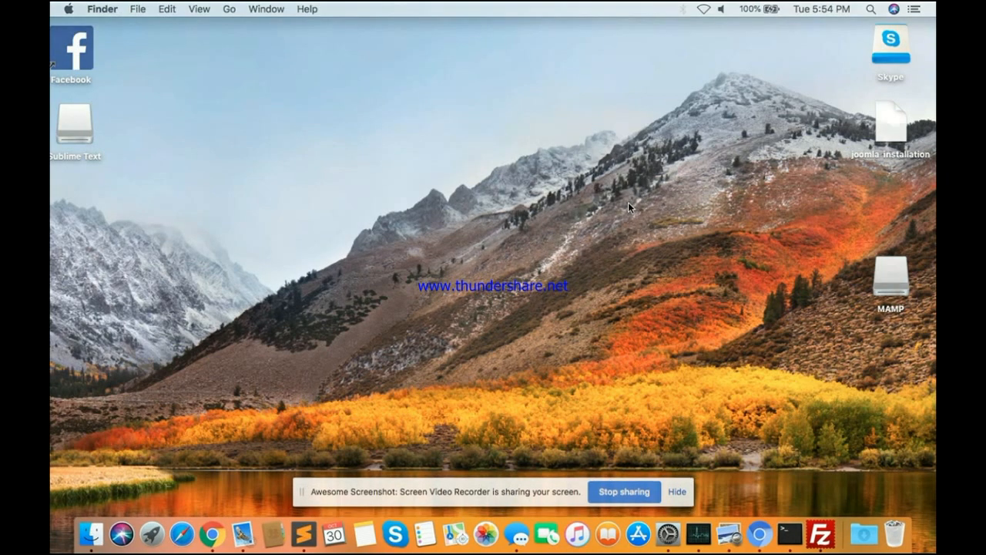
key(ctrl+Up)
key(ctrl+Up)
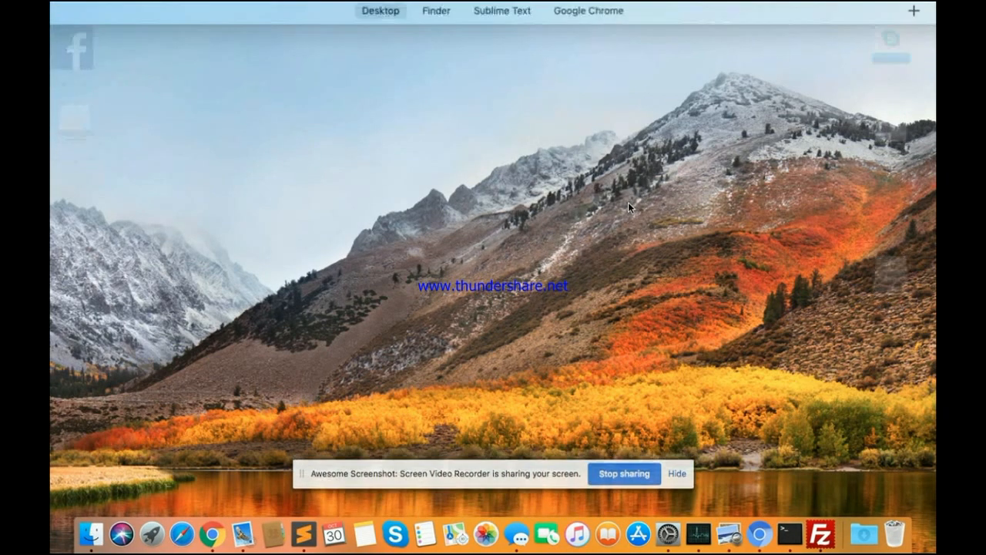
key(ctrl+Up)
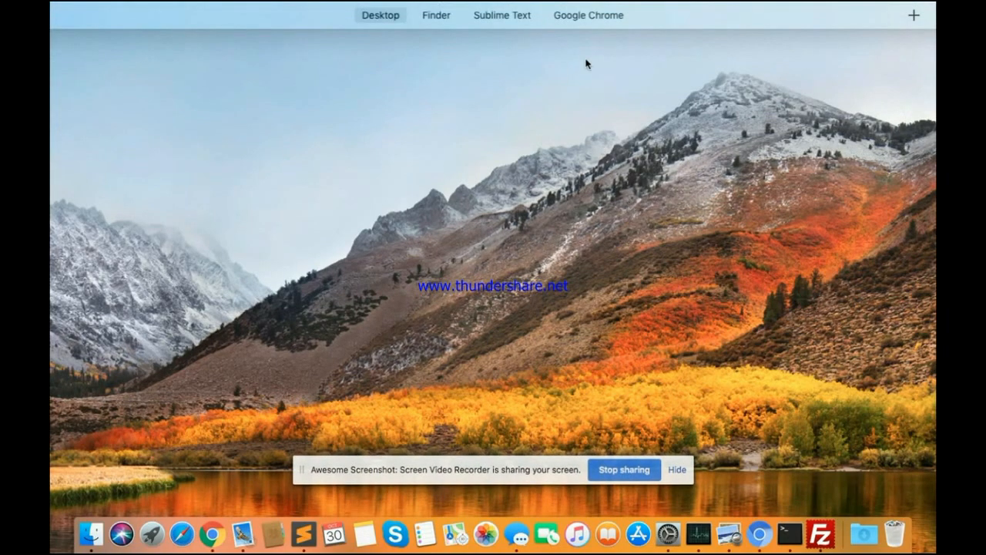
Step: Rename the extracted Joomla folder to joomla
mouse_move(483, 26)
click(336, 49)
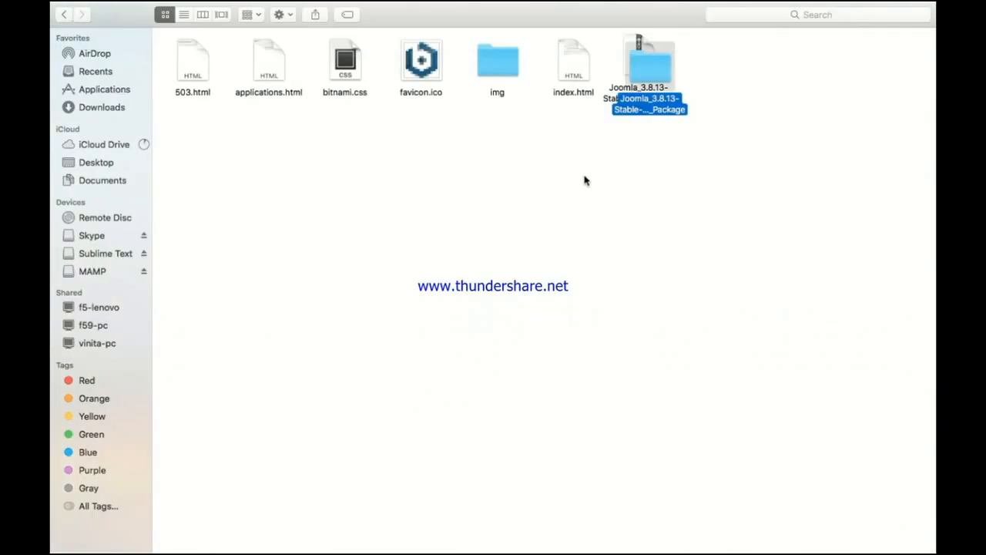
click(596, 184)
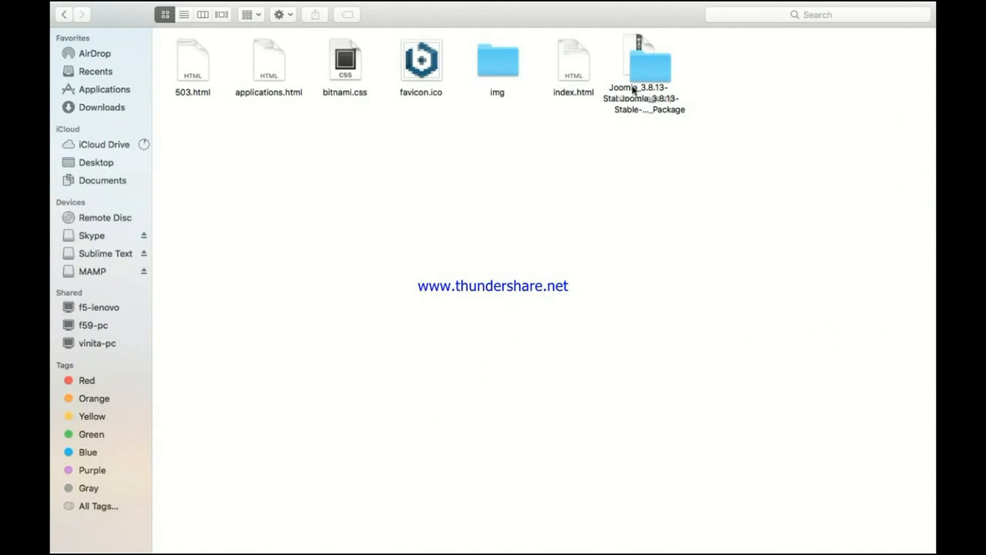
drag(644, 70, 714, 61)
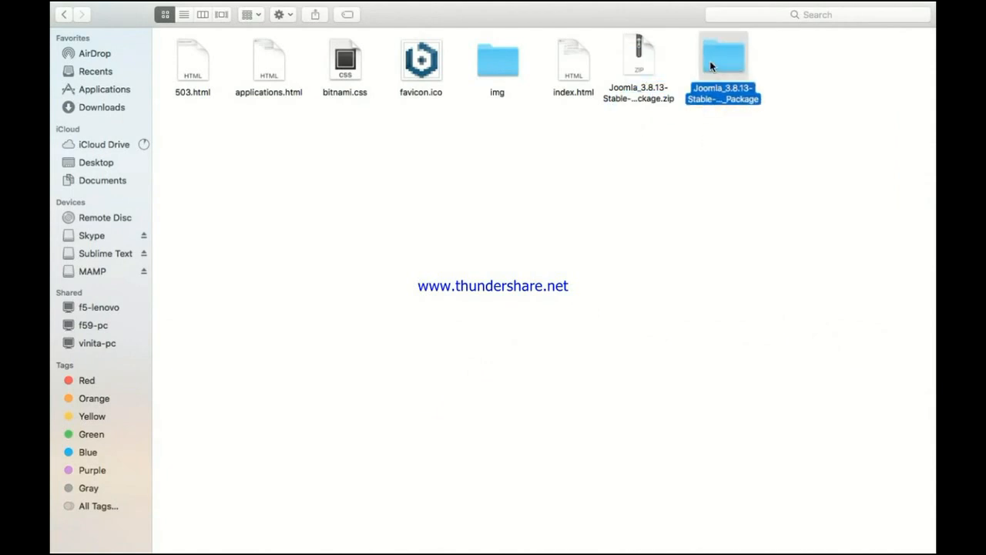
right_click(709, 96)
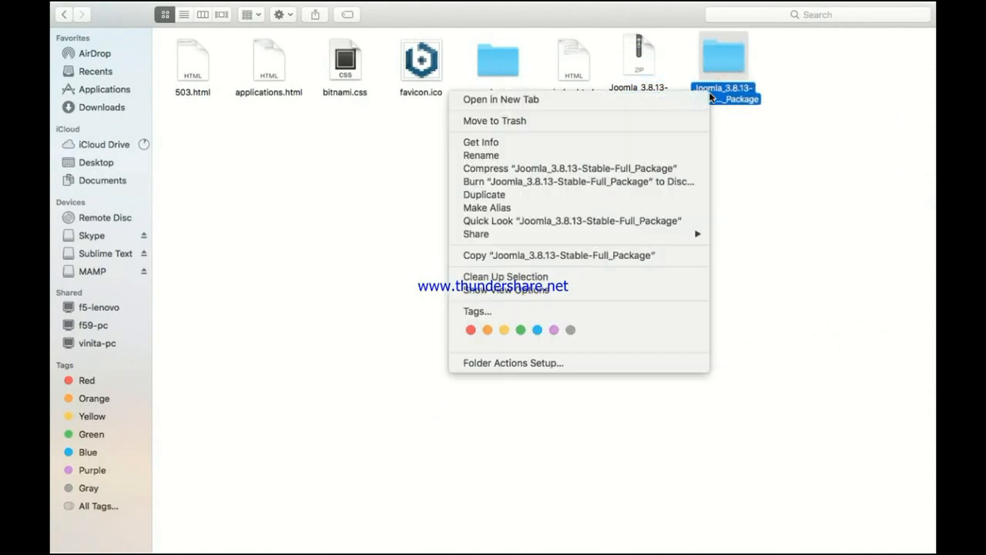
click(491, 157)
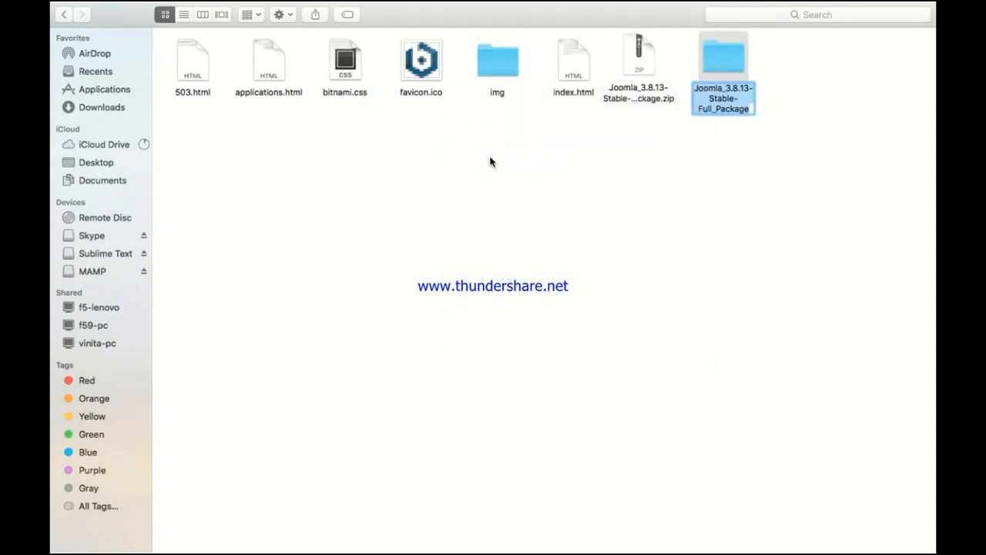
text(joomla)
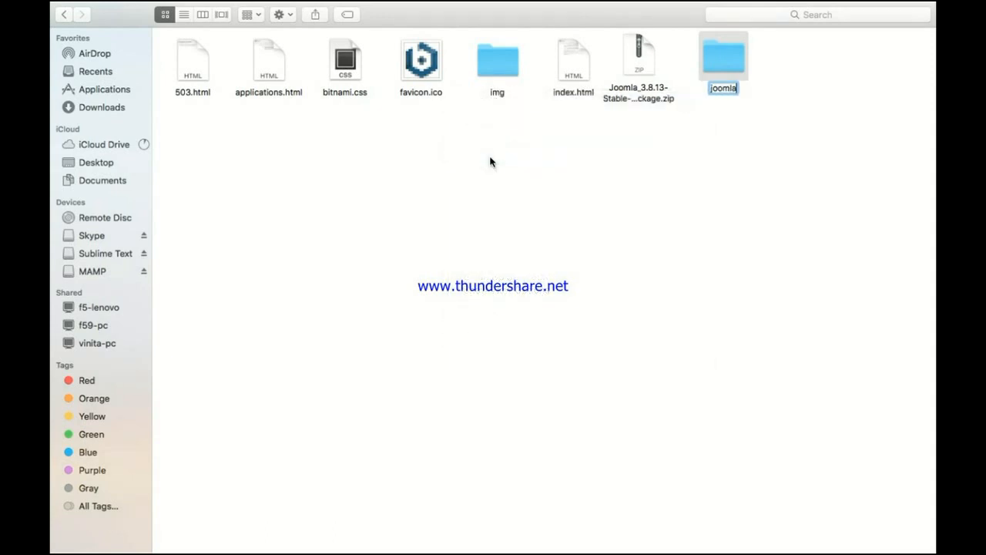
click(669, 218)
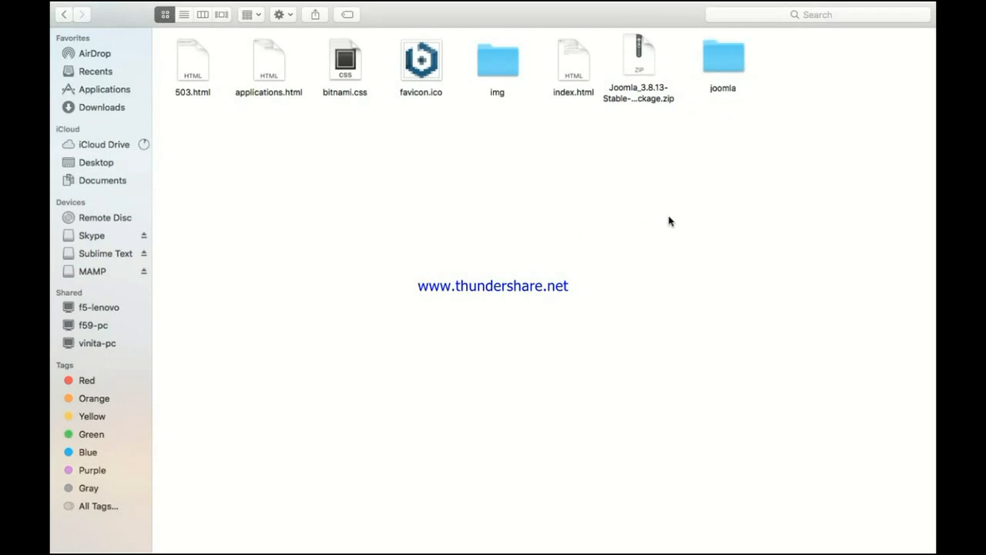
Step: Open the joomla folder to view its site files
click(721, 69)
double_click(721, 70)
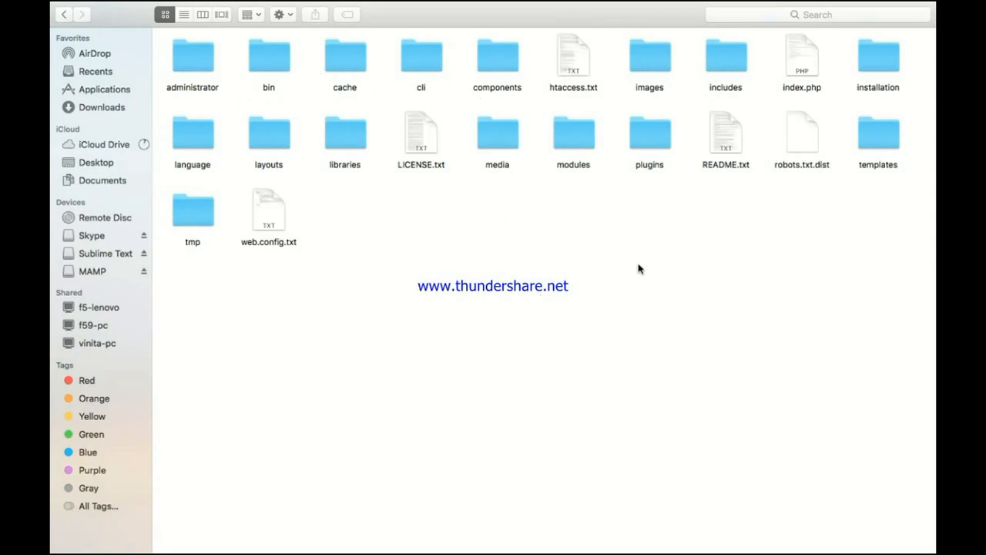
key(ctrl+Up)
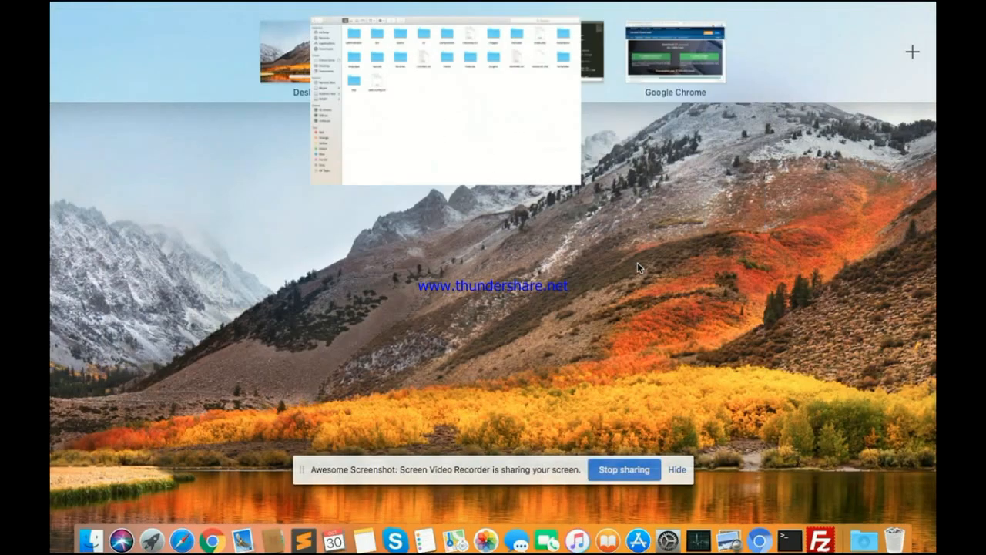
Step: Return to the Sublime Text notes and read through line 12
click(539, 58)
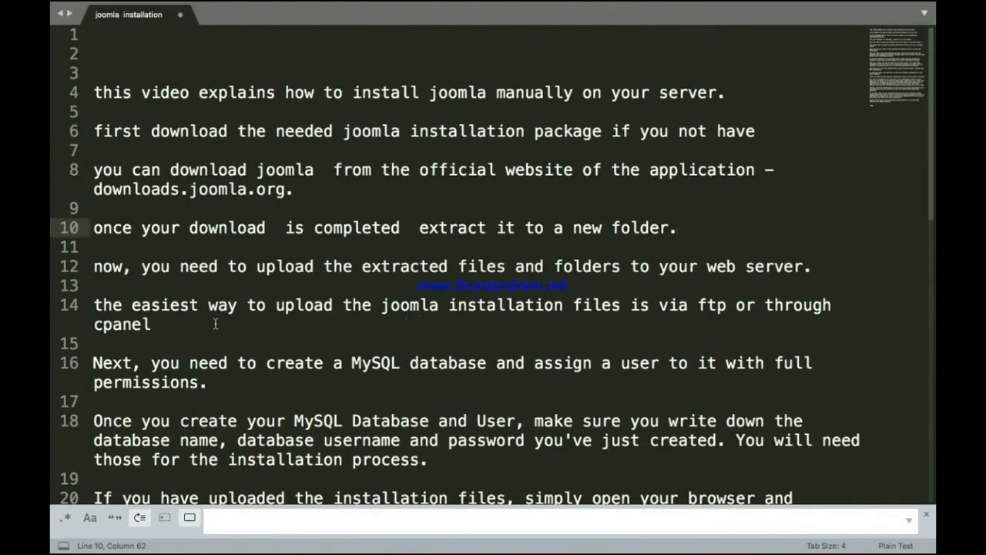
click(94, 266)
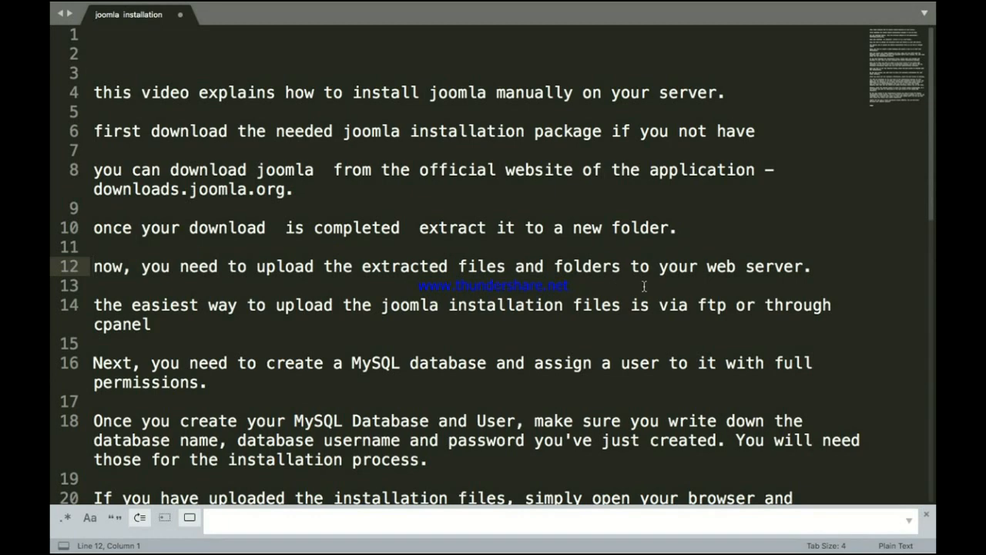
key(shift+Right)
key(shift+Right)
key(shift+Right)
key(shift+Right)
key(shift+Right)
key(shift+Right)
key(shift+Right)
key(shift+Right)
key(shift+Right)
key(shift+Right)
key(shift+Right)
key(shift+Right)
key(shift+Right)
key(shift+Right)
key(shift+Right)
key(shift+Right)
key(shift+Right)
key(shift+Right)
key(shift+Right)
key(shift+Right)
key(shift+Right)
key(shift+Right)
key(shift+Right)
key(shift+Right)
key(shift+Right)
key(shift+Right)
key(shift+Right)
key(shift+Right)
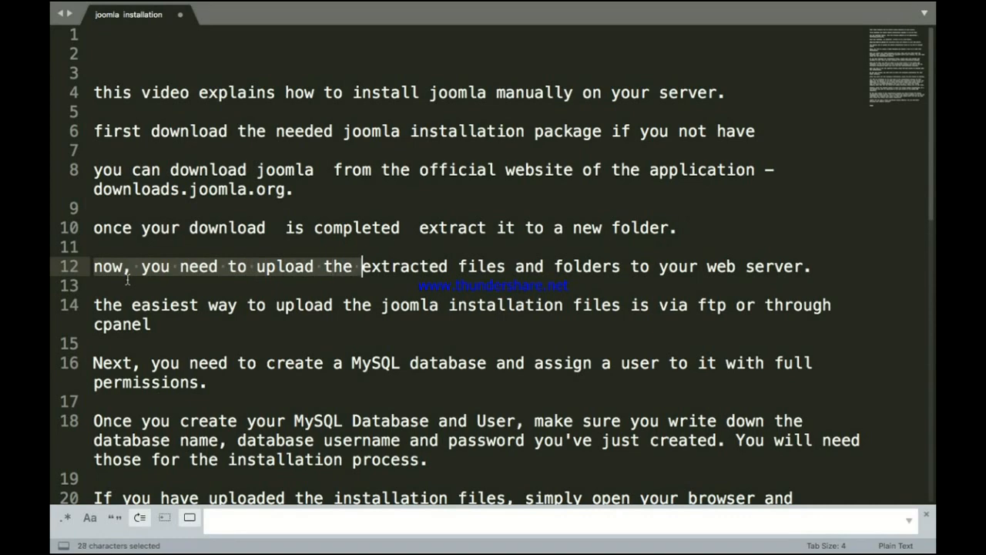
key(shift+Right)
key(shift+Right)
key(shift+Right)
key(shift+Right)
key(shift+Right)
key(shift+Right)
key(shift+Right)
key(shift+Right)
key(shift+Right)
key(shift+Right)
key(shift+Right)
key(shift+Right)
key(shift+Right)
key(shift+Right)
key(shift+Right)
key(shift+Right)
key(shift+Right)
key(shift+Right)
key(shift+Right)
key(shift+Right)
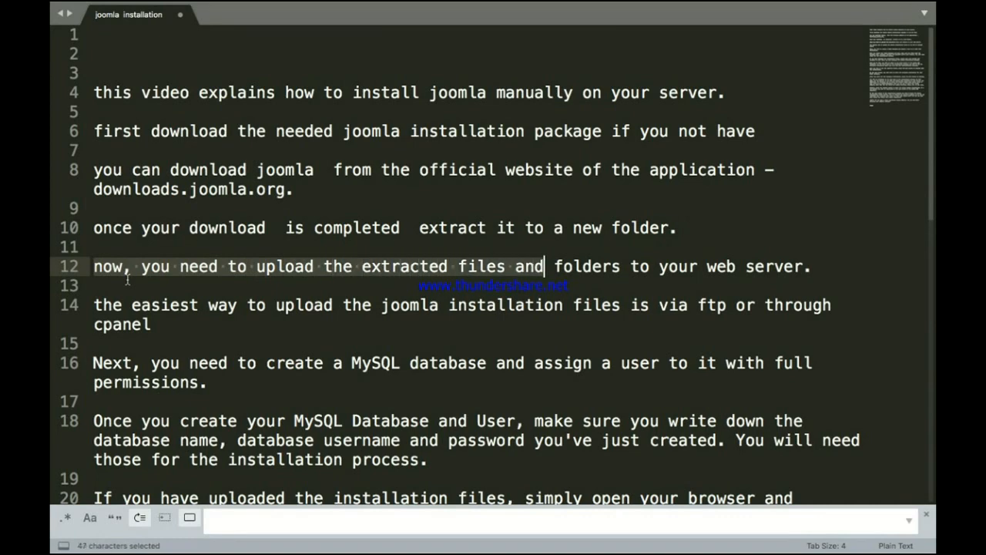
key(shift+Right)
key(shift+Right)
key(shift+Right)
key(shift+Right)
key(shift+Right)
key(shift+Right)
key(shift+Right)
key(shift+Right)
key(shift+Right)
key(shift+Right)
key(shift+Right)
key(shift+Right)
key(shift+Right)
key(shift+Right)
key(shift+Right)
key(shift+Right)
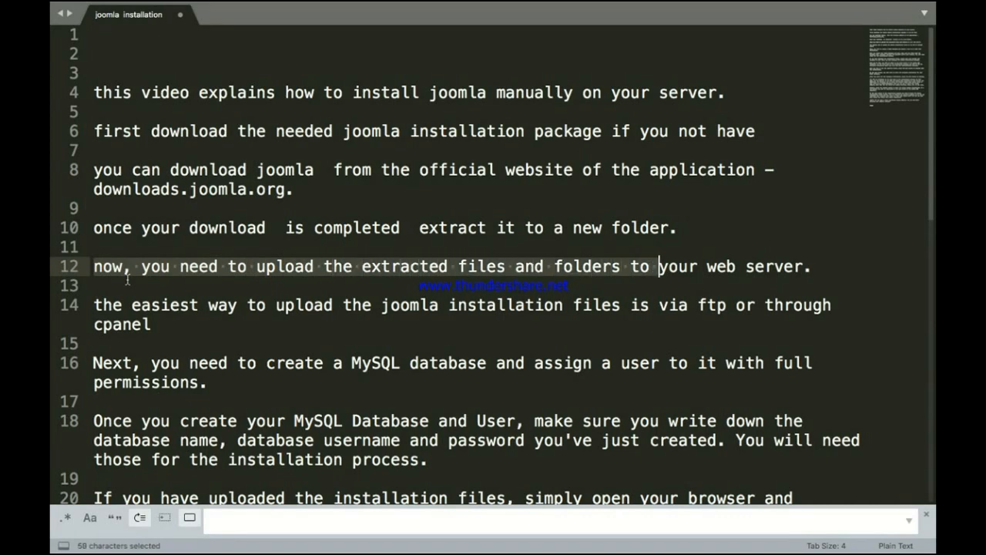
key(shift+Right)
key(shift+Right)
key(shift+Right)
key(shift+Right)
key(shift+Right)
key(shift+Right)
key(shift+Right)
key(shift+Right)
key(shift+Right)
key(shift+Right)
key(shift+Right)
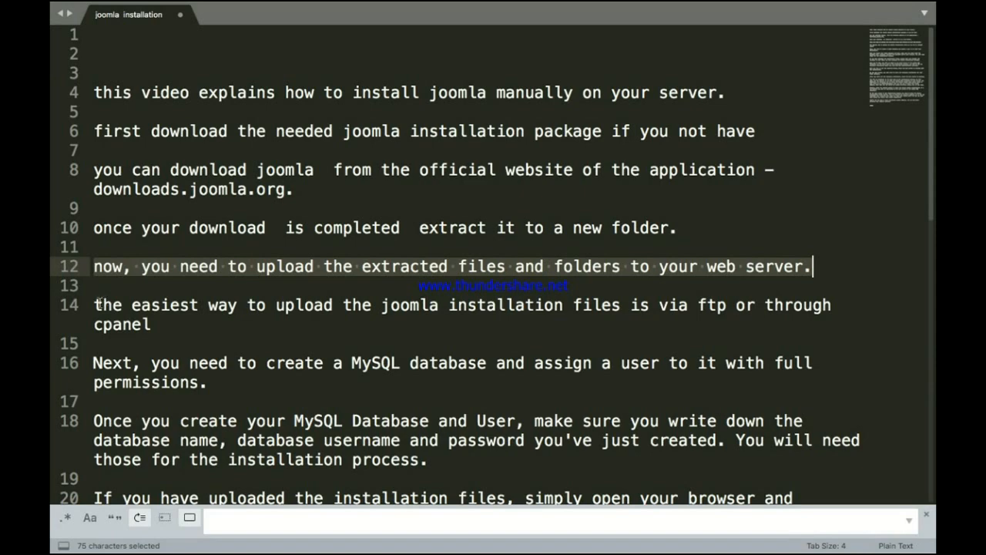
Step: Read line 14 about uploading the installation files via ftp or cpanel
click(97, 304)
key(shift+Right)
key(shift+Right)
key(shift+Right)
key(shift+Right)
key(shift+Right)
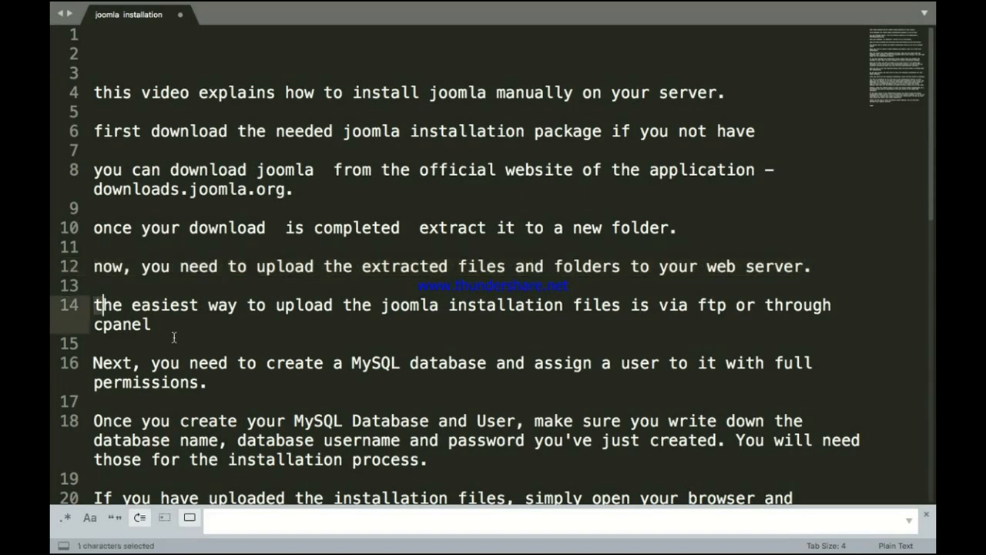
key(shift+Right)
key(shift+Right)
key(shift+Right)
key(shift+Right)
key(shift+Right)
key(shift+Right)
key(shift+Right)
key(shift+Right)
key(shift+Right)
key(shift+Right)
key(shift+Right)
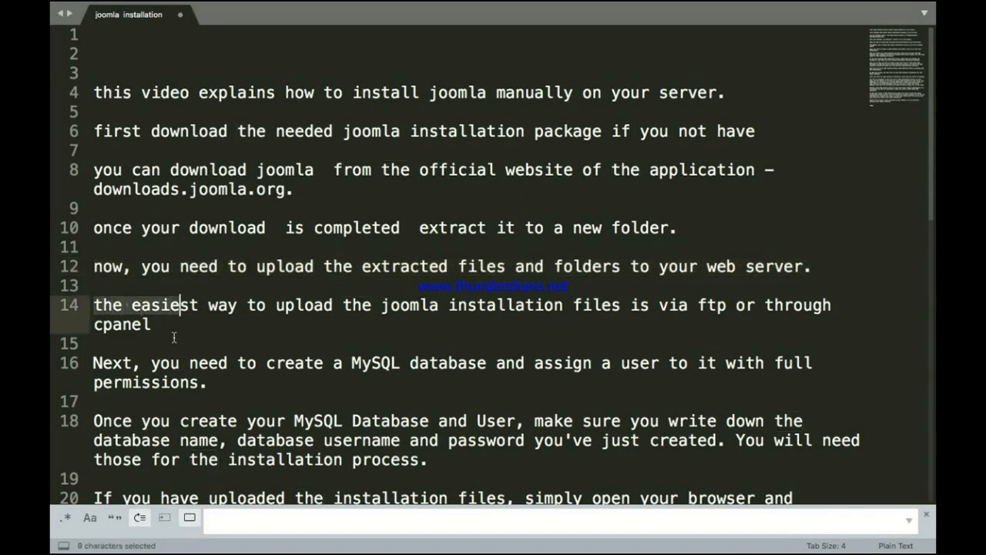
key(shift+Right)
key(shift+Right)
key(shift+Right)
key(shift+Right)
key(shift+Right)
key(shift+Right)
key(shift+Right)
key(shift+Right)
key(shift+Right)
key(shift+Right)
key(shift+Right)
key(shift+Right)
key(shift+Right)
key(shift+Right)
key(shift+Right)
key(shift+Right)
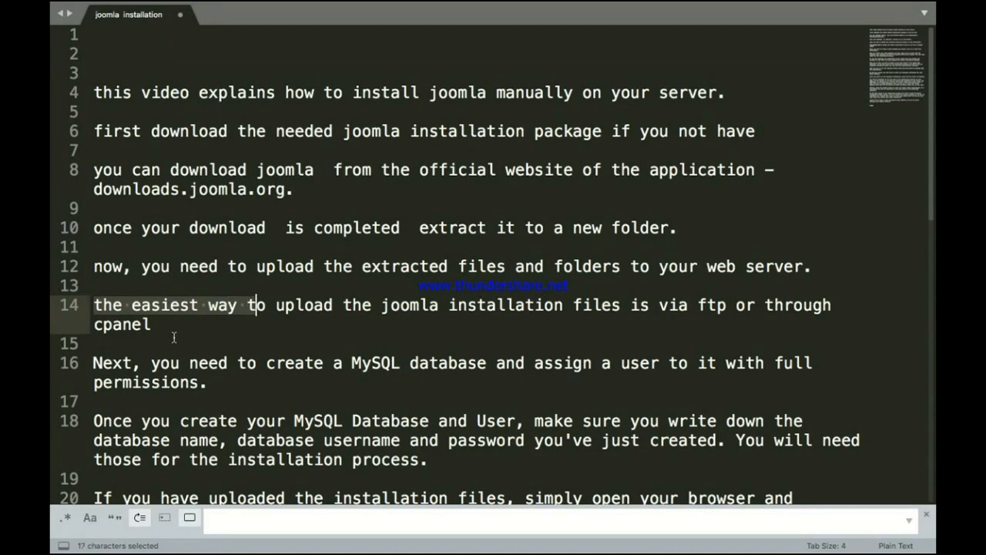
key(shift+Right)
key(shift+Right)
key(shift+Right)
key(shift+Right)
key(shift+Right)
key(shift+Right)
key(shift+Right)
key(shift+Right)
key(shift+Right)
key(shift+Right)
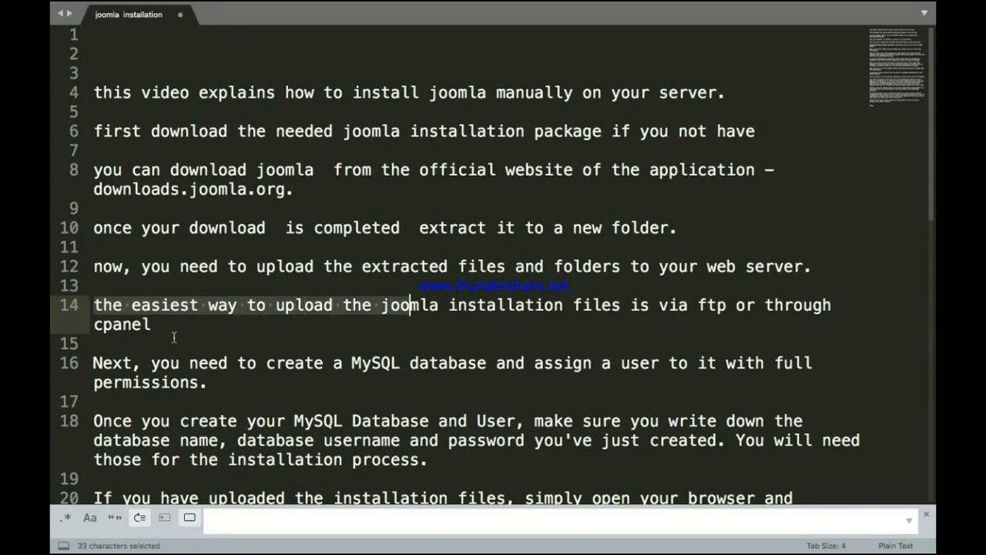
key(shift+Right)
key(shift+Right)
key(shift+Right)
key(shift+Right)
key(shift+Right)
key(shift+Right)
key(shift+Right)
key(shift+Right)
key(shift+Right)
key(shift+Right)
key(shift+Right)
key(shift+Right)
key(shift+Right)
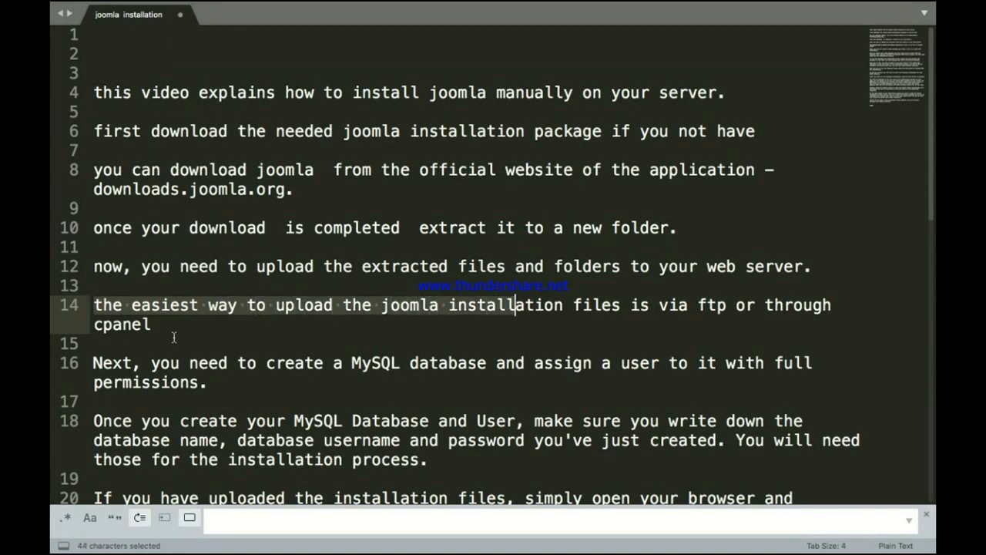
key(shift+Right)
key(shift+Right)
key(shift+Right)
key(shift+Right)
key(shift+Right)
key(shift+Right)
key(shift+Right)
key(shift+Right)
key(shift+Right)
key(shift+Right)
key(shift+Right)
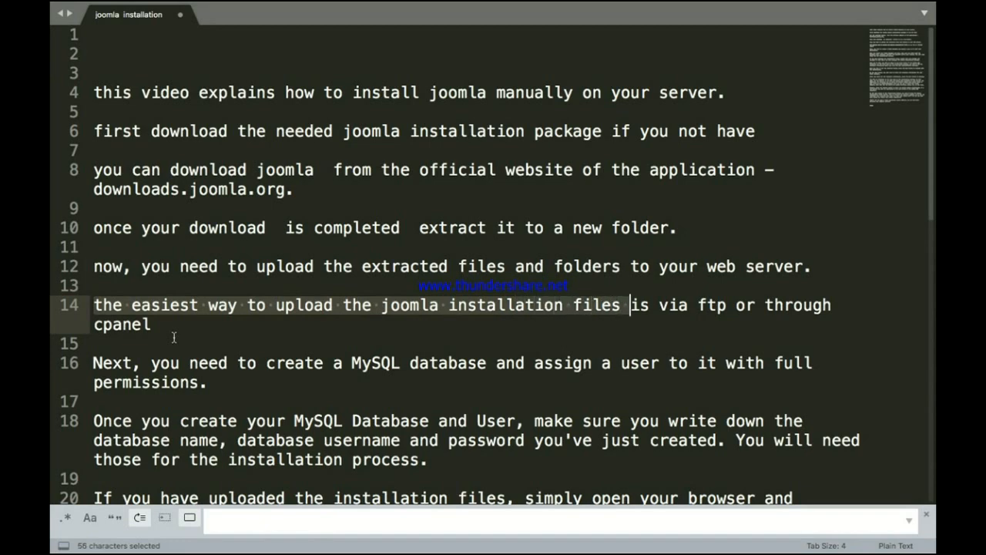
key(shift+Right)
key(shift+Right)
key(shift+Right)
key(shift+Right)
key(shift+Right)
key(shift+Right)
key(shift+Right)
key(shift+Right)
key(shift+Right)
key(shift+Right)
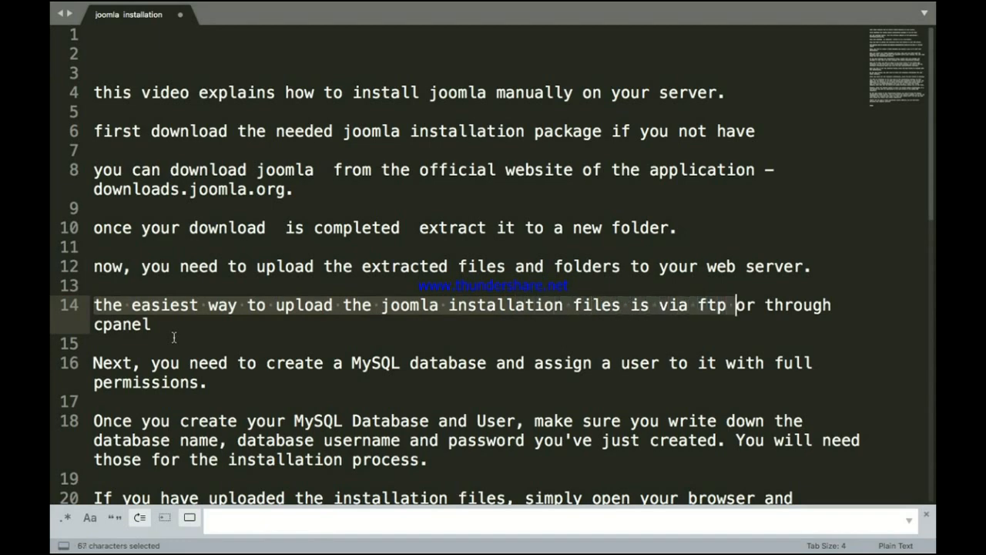
key(shift+Right)
key(shift+Right)
key(shift+Right)
key(shift+Right)
key(shift+Right)
key(shift+Right)
key(shift+Right)
key(shift+Right)
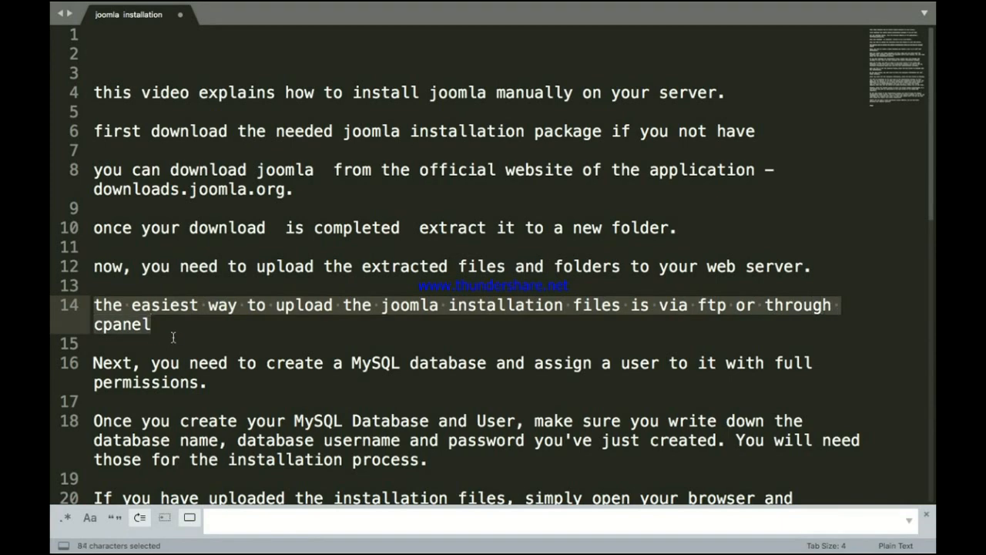
click(168, 345)
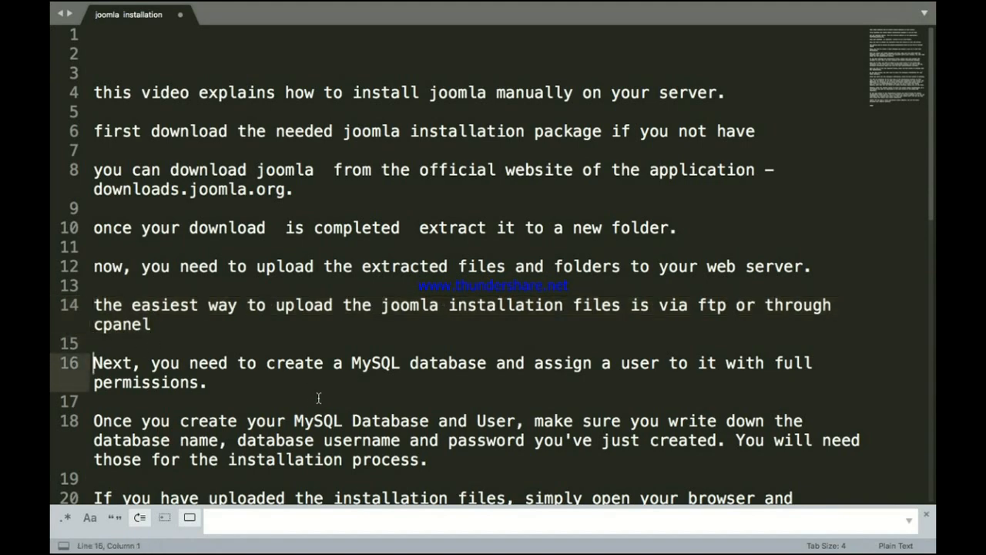
Step: Read line 16 about creating a MySQL database with a full-permission user
key(shift+Right)
key(shift+Right)
key(shift+Right)
key(shift+Right)
key(shift+Right)
key(shift+Right)
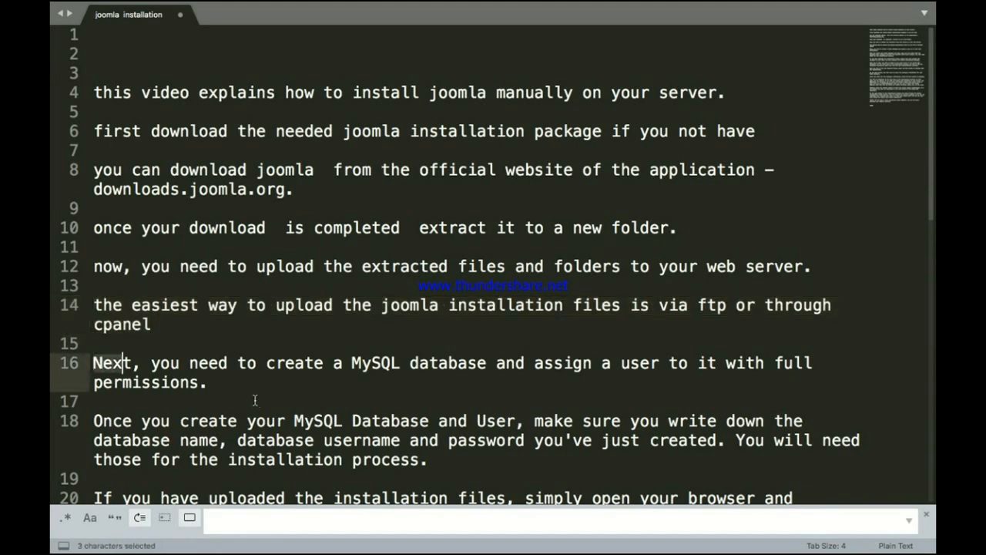
key(shift+Right)
key(shift+Right)
key(shift+Right)
key(shift+Right)
key(shift+Right)
key(shift+Right)
key(shift+Right)
key(shift+Right)
key(shift+Right)
key(shift+Right)
key(shift+Right)
key(shift+Right)
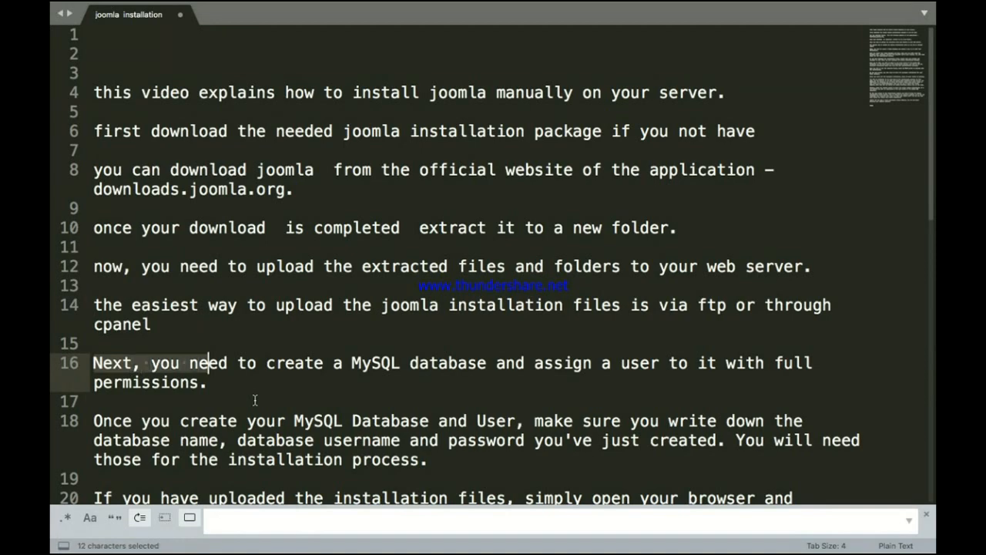
key(shift+Right)
key(shift+Right)
key(shift+Right)
key(shift+Right)
key(shift+Right)
key(shift+Right)
key(shift+Right)
key(shift+Right)
key(shift+Right)
key(shift+Right)
key(shift+Right)
key(shift+Right)
key(shift+Right)
key(shift+Right)
key(shift+Right)
key(shift+Right)
key(shift+Right)
key(shift+Right)
key(shift+Right)
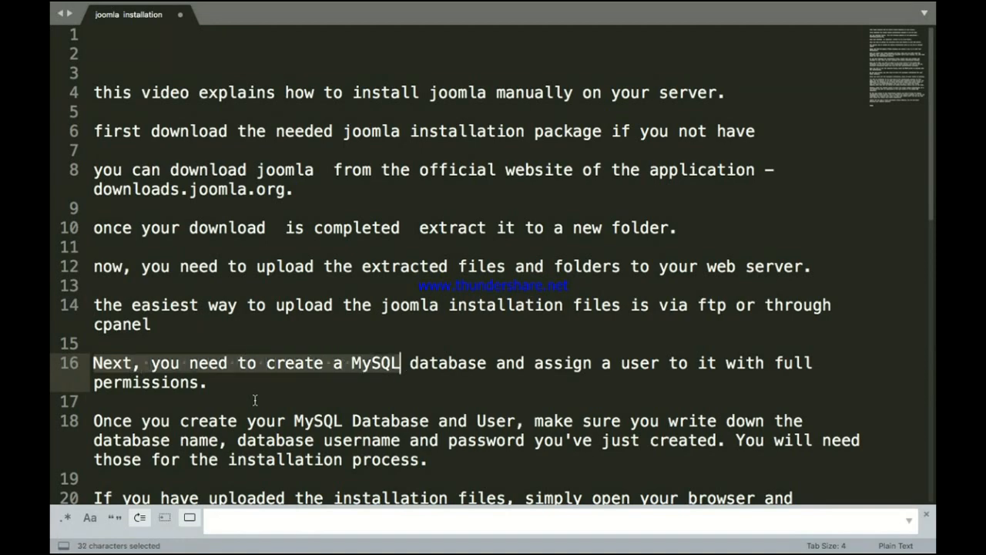
key(shift+Right)
key(shift+Right)
key(shift+Right)
key(shift+Right)
key(shift+Right)
key(shift+Right)
key(shift+Right)
key(shift+Right)
key(shift+Right)
key(shift+Right)
key(shift+Right)
key(shift+Right)
key(shift+Right)
key(shift+Right)
key(shift+Right)
key(shift+Right)
key(shift+Right)
key(shift+Right)
key(shift+Right)
key(shift+Right)
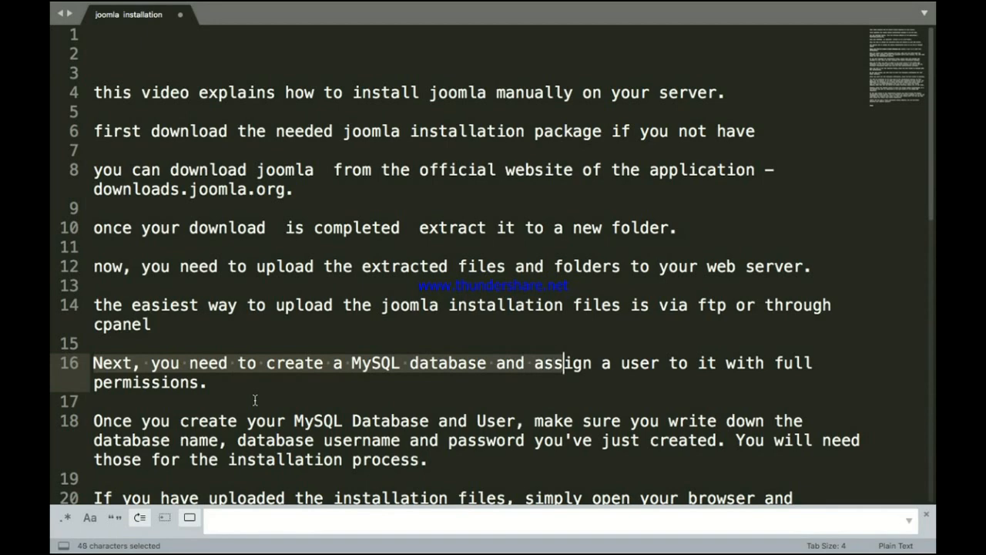
key(shift+Right)
key(shift+Right)
key(shift+Right)
key(shift+Right)
key(shift+Right)
key(shift+Right)
key(shift+Right)
key(shift+Right)
key(shift+Right)
key(shift+Right)
key(shift+Right)
key(shift+Right)
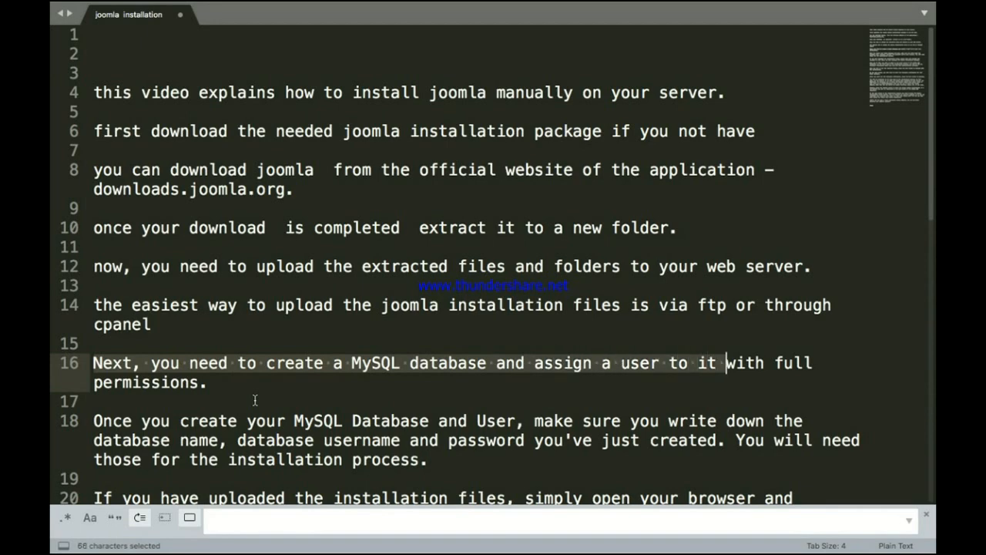
key(shift+Right)
key(shift+Right)
key(shift+Right)
key(shift+Right)
key(shift+Right)
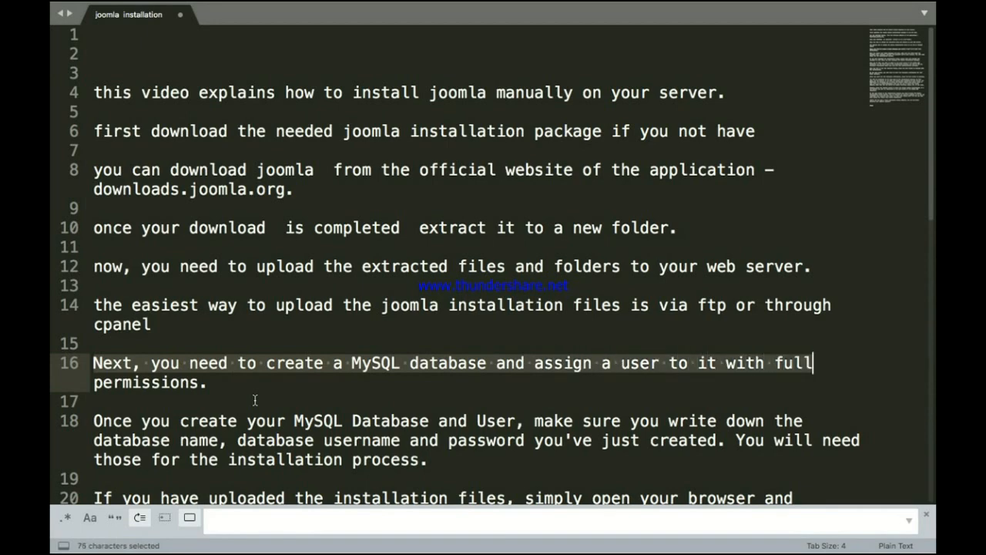
key(shift+Right)
key(shift+Right)
key(shift+Right)
key(shift+Right)
key(shift+Right)
key(shift+Right)
key(shift+Right)
key(shift+Right)
key(shift+Right)
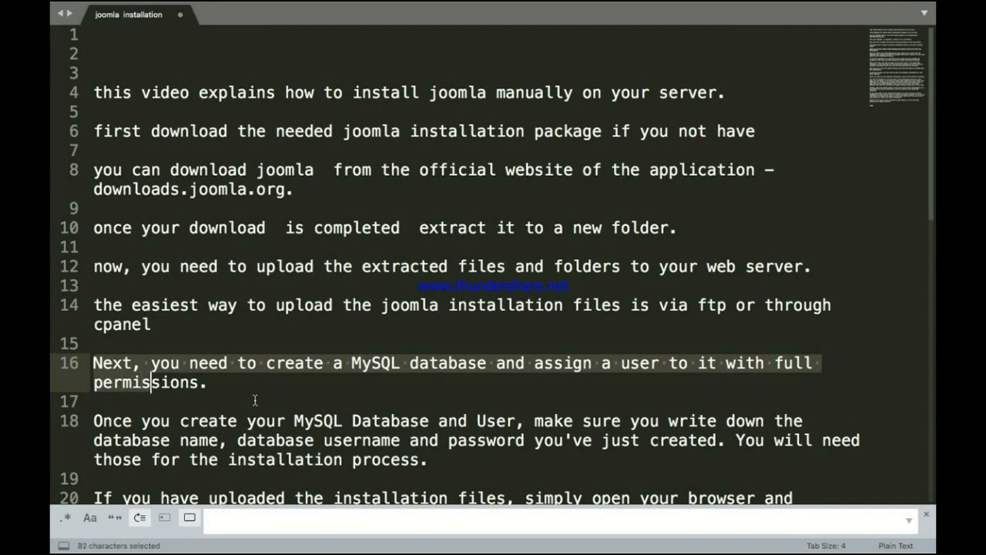
key(shift+Right)
key(shift+Right)
key(shift+Right)
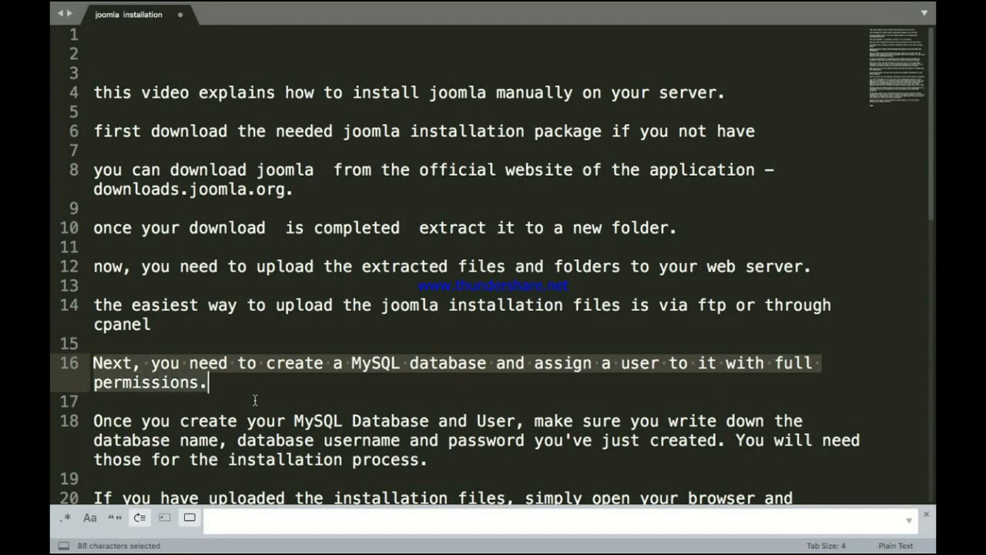
click(242, 388)
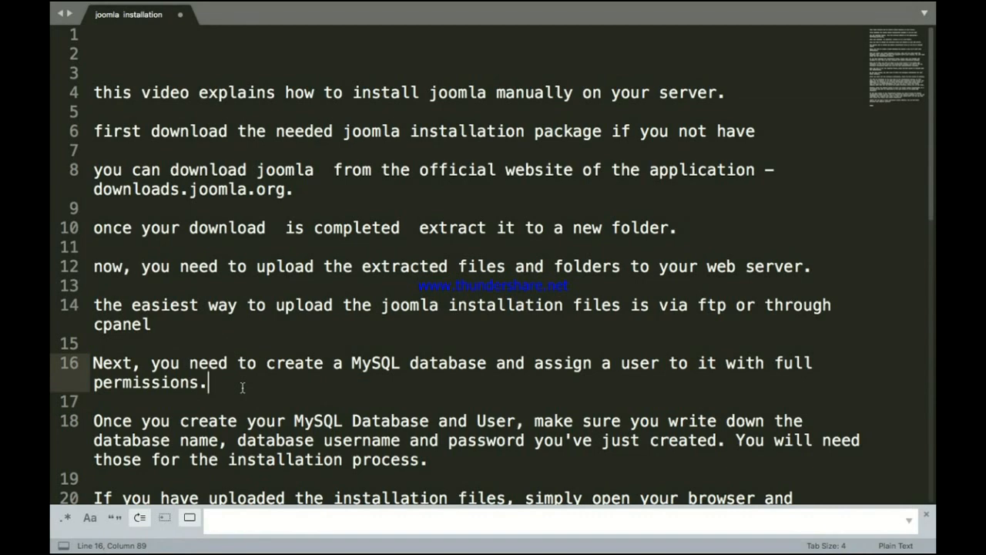
scroll(242, 388, down, 3)
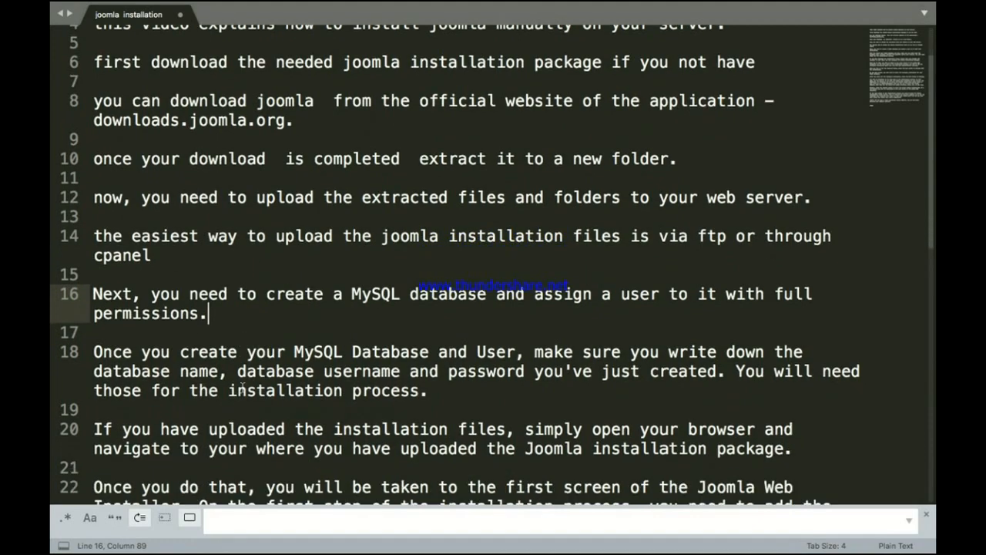
key(ctrl+Up)
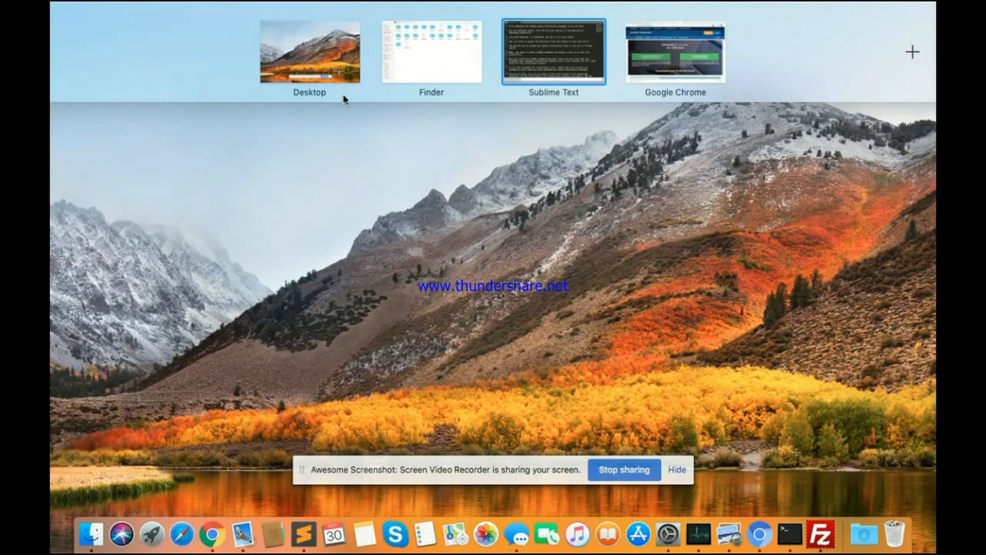
Step: Create an empty database named joomla from phpMyAdmin's Databases page
click(676, 66)
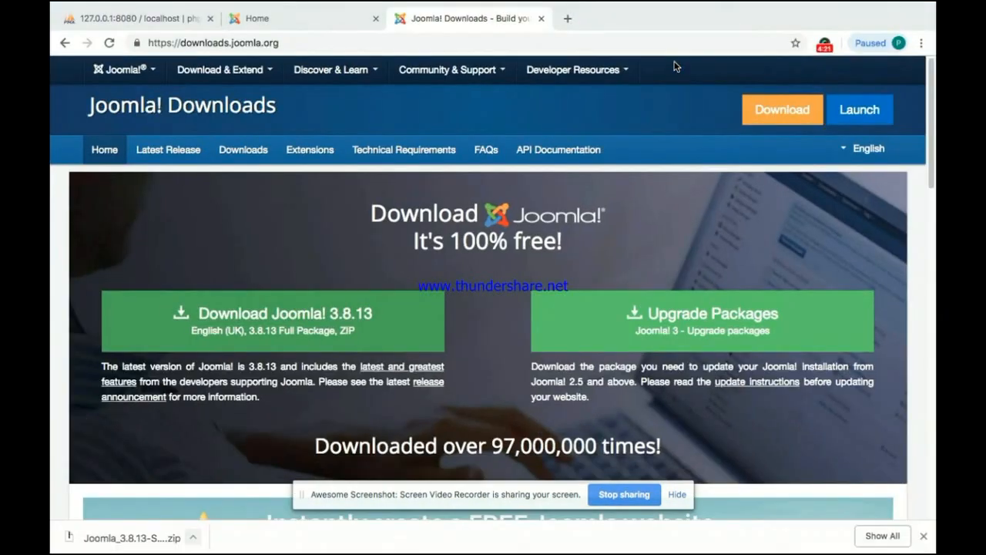
click(182, 21)
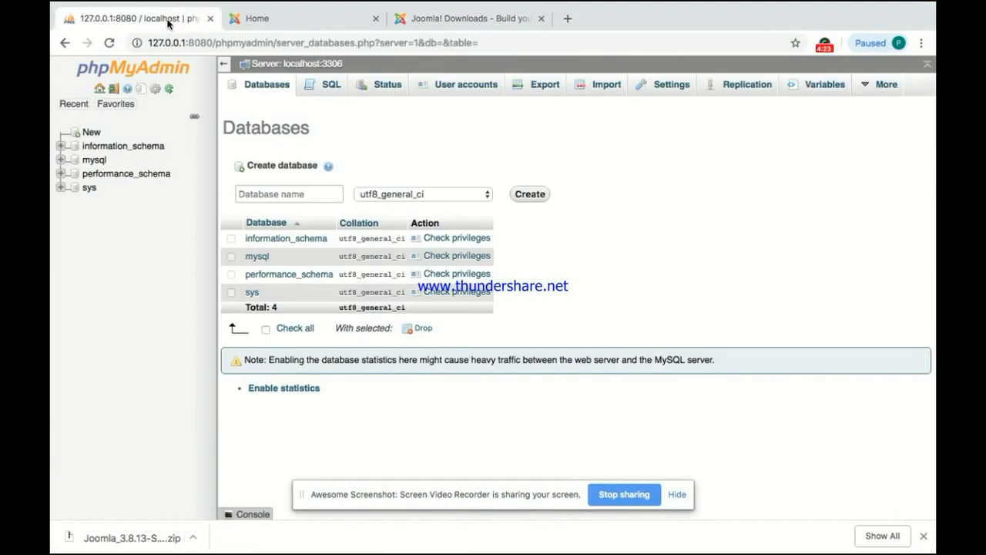
click(266, 89)
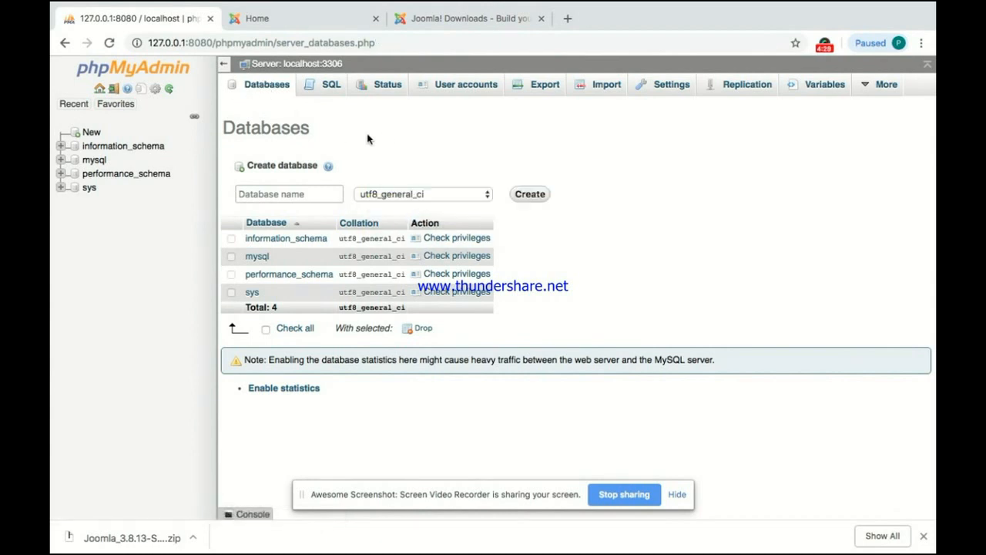
click(264, 195)
click(259, 221)
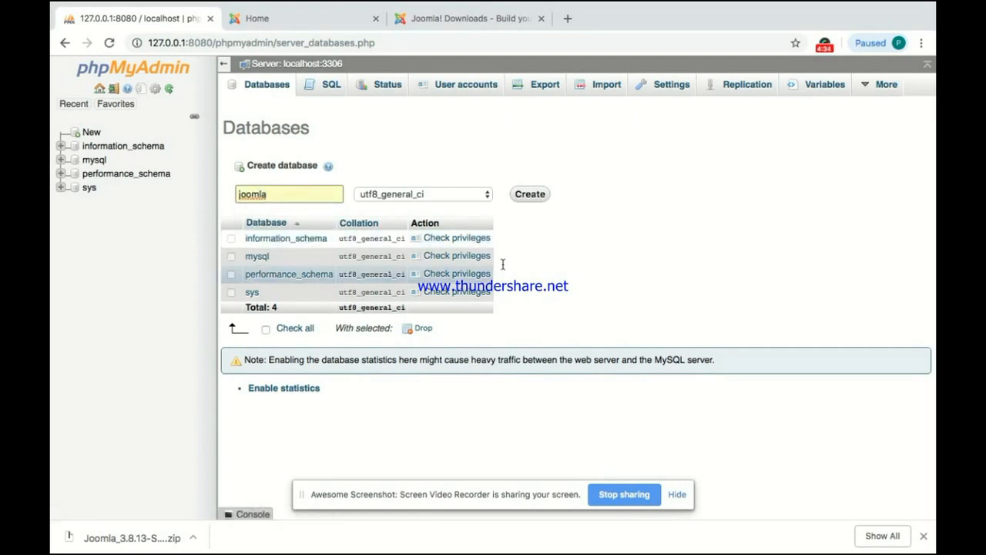
click(530, 194)
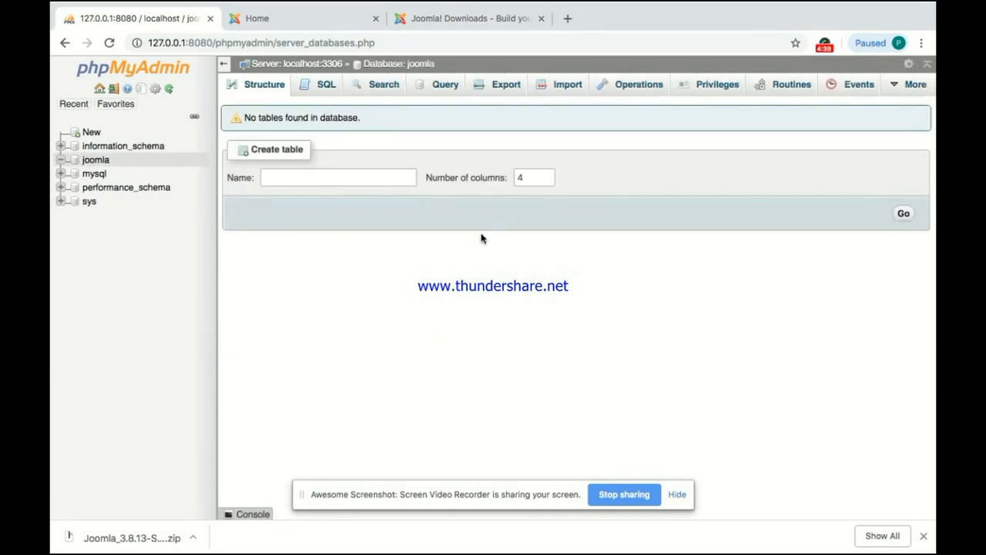
key(ctrl+Up)
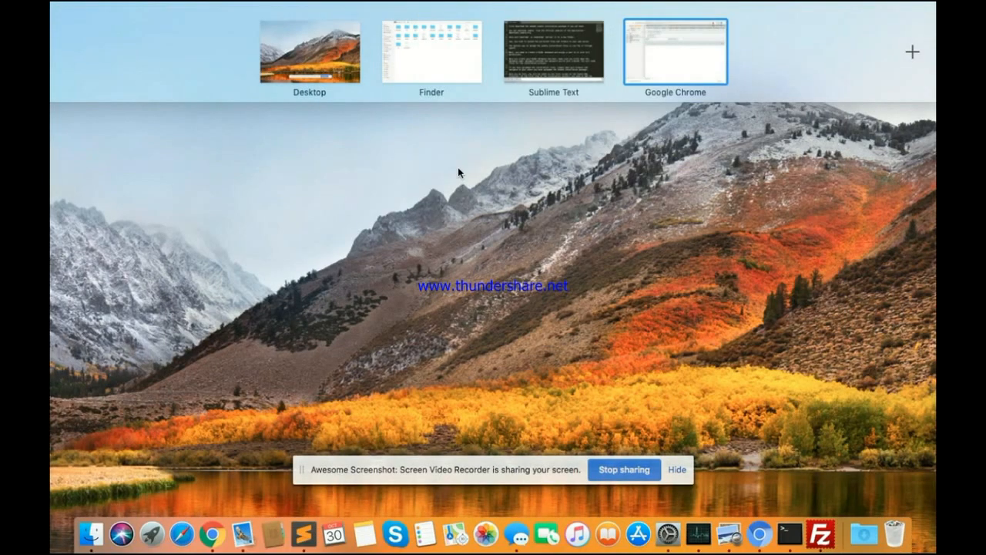
Step: Read the start of line 18 about noting the MySQL database and user
click(539, 75)
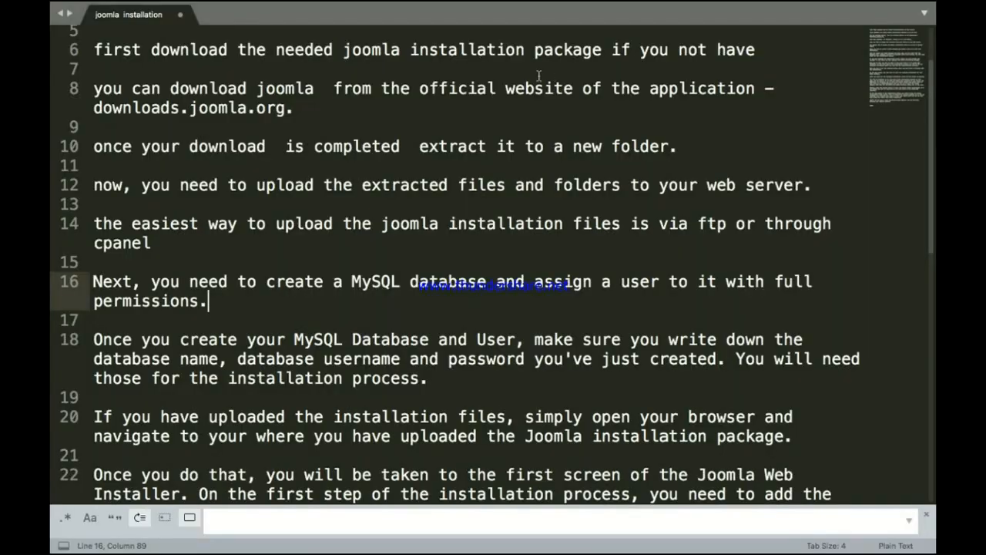
click(94, 339)
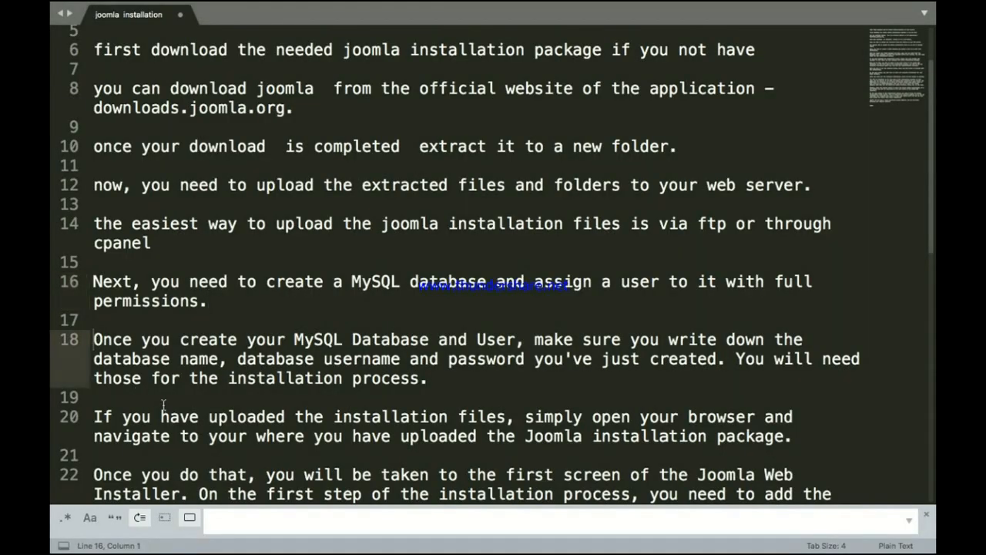
key(shift+Right)
key(shift+Right)
key(shift+Right)
key(shift+Right)
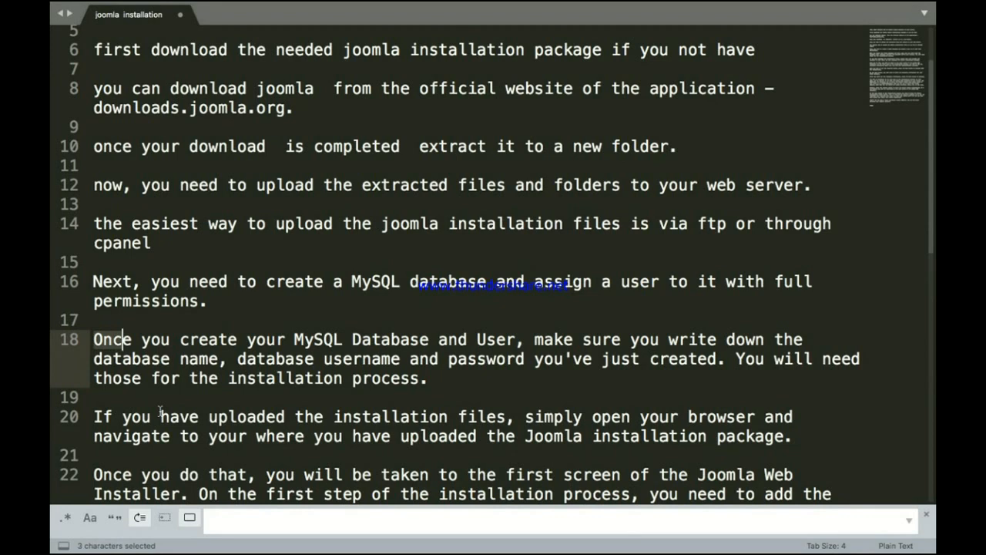
key(shift+Right)
key(shift+Right)
key(shift+Right)
key(shift+Right)
key(shift+Right)
key(shift+Right)
key(shift+Right)
key(shift+Right)
key(shift+Right)
key(shift+Right)
key(shift+Right)
key(shift+Right)
key(shift+Right)
key(shift+Right)
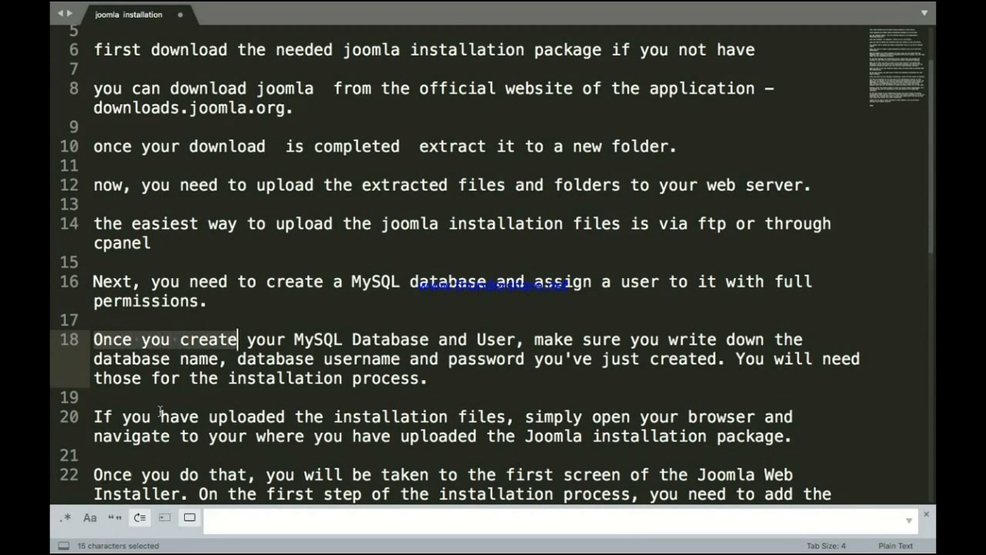
key(shift+Right)
key(shift+Right)
key(shift+Right)
key(shift+Right)
key(shift+Right)
key(shift+Right)
key(shift+Right)
key(shift+Right)
key(shift+Right)
key(shift+Right)
key(shift+Right)
key(shift+Right)
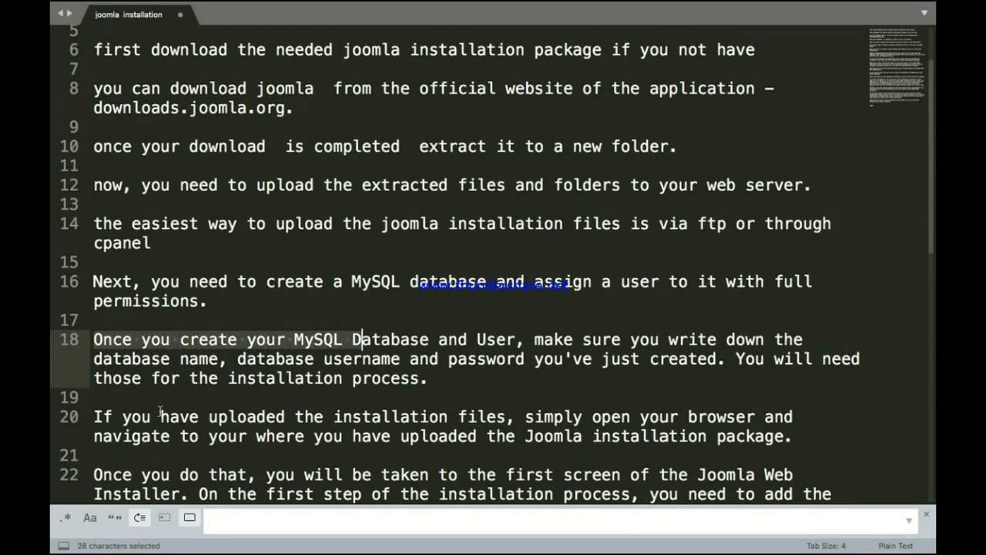
key(shift+Right)
key(shift+Right)
key(shift+Right)
key(shift+Right)
key(shift+Right)
key(shift+Right)
key(shift+Right)
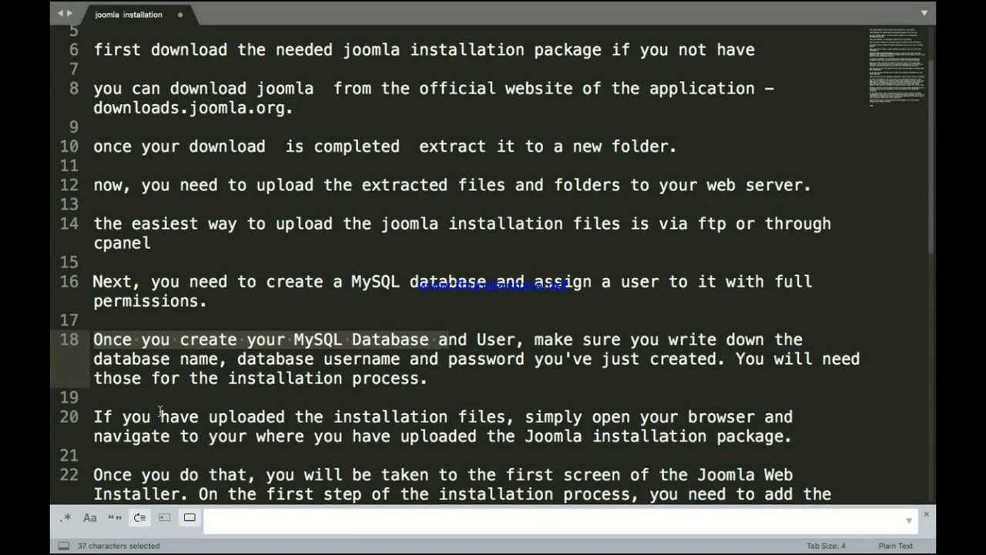
key(shift+Right)
key(shift+Right)
key(shift+Right)
key(shift+Right)
key(shift+Right)
key(shift+Right)
key(shift+Right)
key(shift+Right)
key(shift+Right)
key(shift+Right)
key(shift+Right)
key(shift+Right)
key(shift+Right)
key(shift+Right)
key(shift+Right)
key(shift+Right)
key(shift+Right)
key(shift+Right)
key(shift+Right)
key(shift+Right)
key(shift+Right)
key(shift+Right)
key(shift+Right)
key(shift+Right)
key(shift+Right)
key(shift+Right)
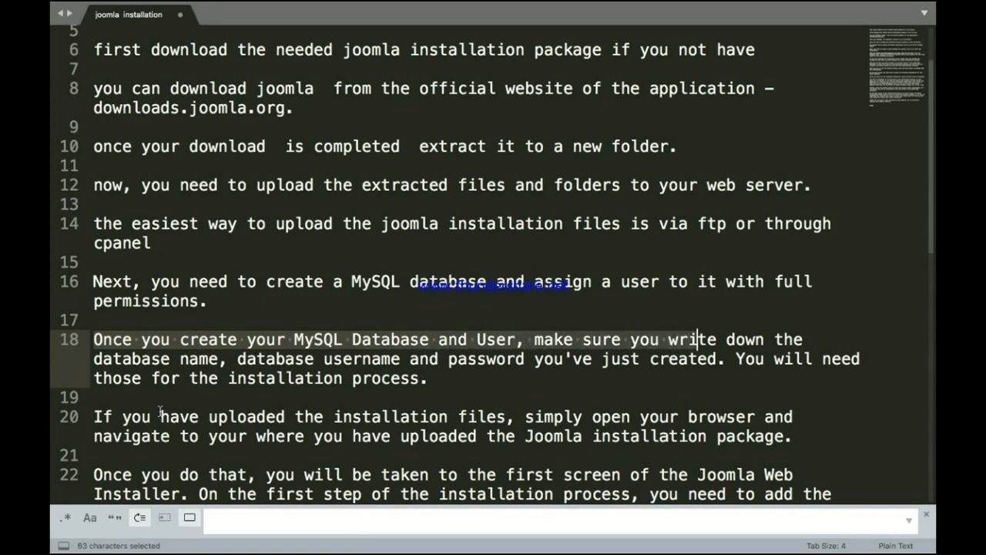
key(shift+Right)
key(shift+Right)
key(shift+Right)
key(shift+Right)
key(shift+Right)
key(shift+Right)
key(shift+Right)
key(shift+Right)
key(shift+Right)
key(shift+Right)
key(shift+Right)
key(shift+Right)
key(shift+Right)
key(shift+Right)
key(shift+Right)
key(shift+Right)
key(shift+Right)
key(shift+Right)
key(shift+Right)
key(shift+Right)
key(shift+Right)
key(shift+Right)
key(shift+Right)
key(shift+Right)
key(shift+Right)
key(shift+Right)
key(shift+Right)
key(shift+Right)
key(shift+Right)
key(shift+Right)
key(shift+Right)
key(shift+Right)
key(shift+Right)
key(shift+Right)
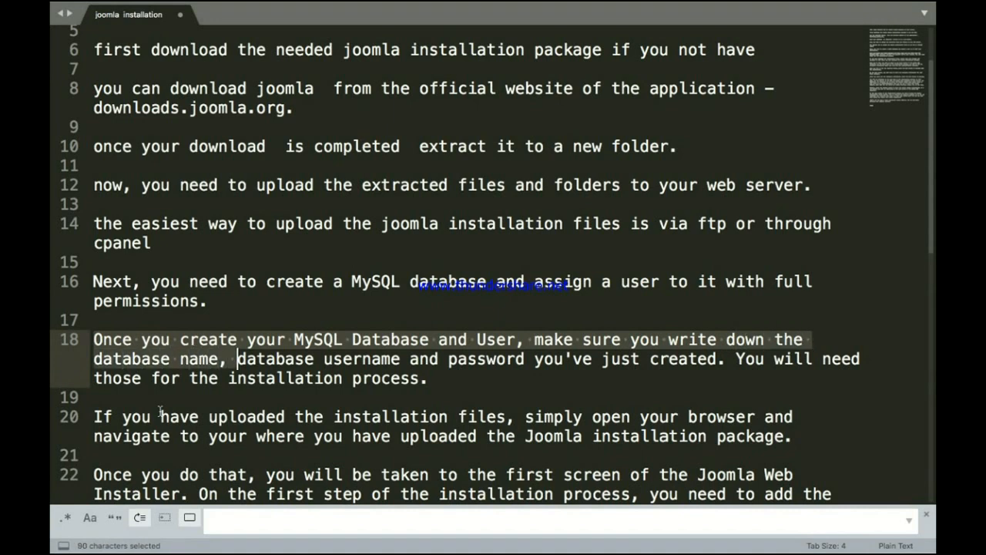
Step: Finish reading line 18 through the database username, password and installation note
key(shift+Right)
key(shift+Right)
key(shift+Right)
key(shift+Right)
key(shift+Right)
key(shift+Right)
key(shift+Right)
key(shift+Right)
key(shift+Right)
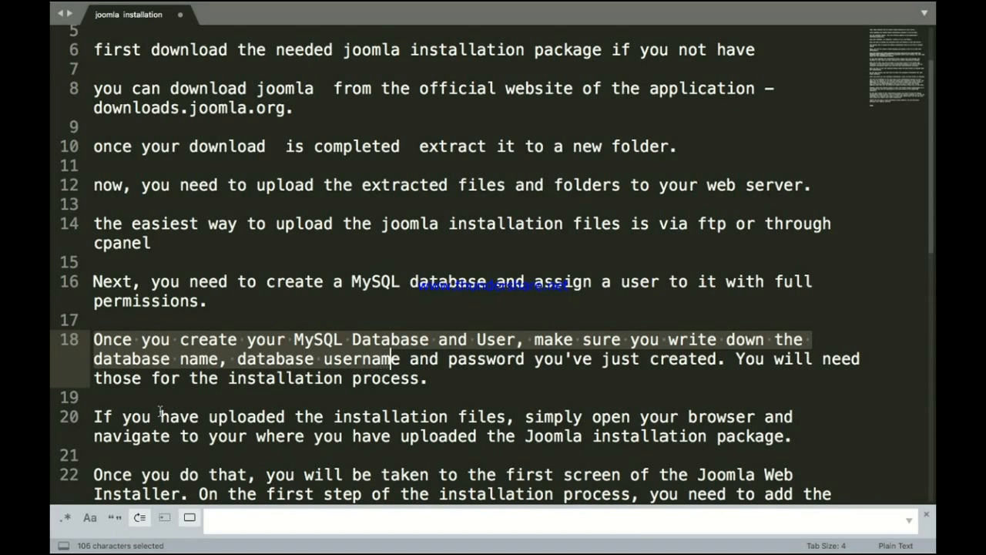
key(shift+Right)
key(shift+Right)
key(shift+Right)
key(shift+Right)
key(shift+Right)
key(shift+Right)
key(shift+Right)
key(shift+Right)
key(shift+Right)
key(shift+Right)
key(shift+Right)
key(shift+Right)
key(shift+Right)
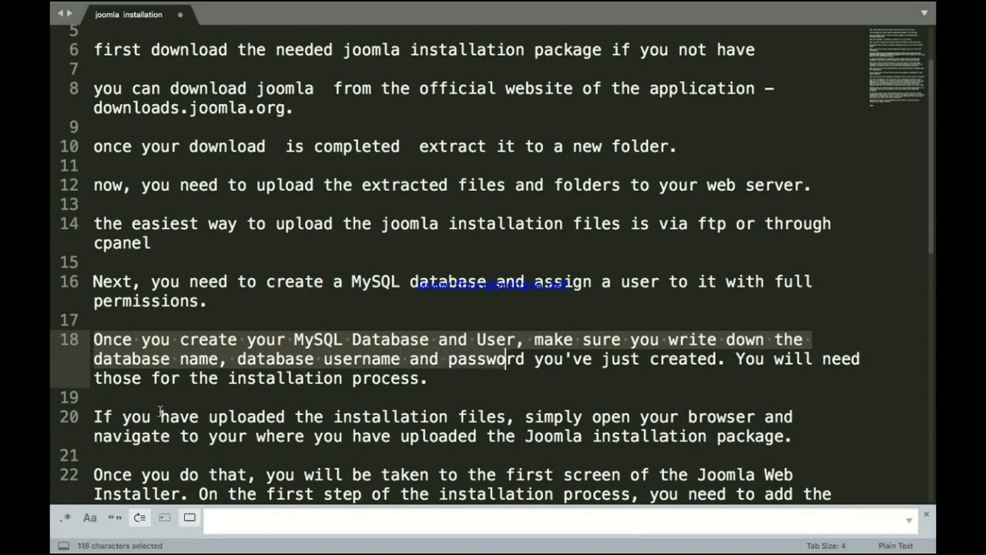
key(shift+Right)
key(shift+Right)
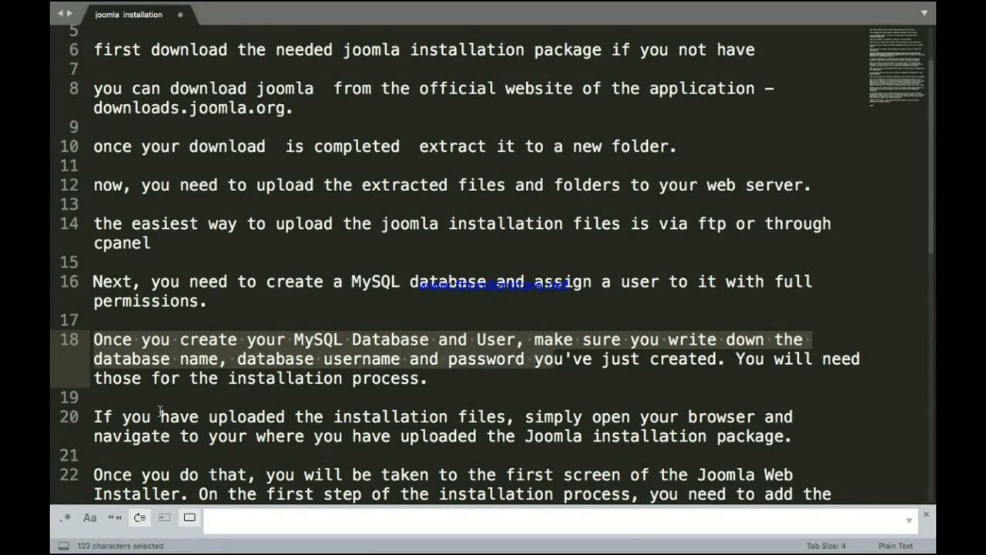
key(shift+Right)
key(shift+Right)
key(shift+Right)
key(shift+Right)
key(shift+Right)
key(shift+Right)
key(shift+Right)
key(shift+Right)
key(shift+Right)
key(shift+Right)
key(shift+Right)
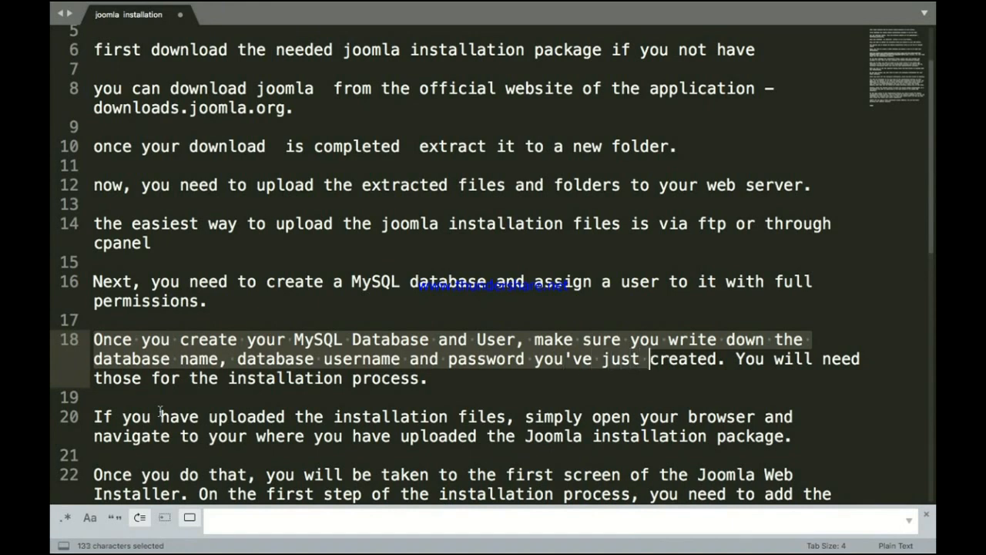
key(shift+Right)
key(shift+Right)
key(shift+Right)
key(shift+Right)
key(shift+Right)
key(shift+Right)
key(shift+Right)
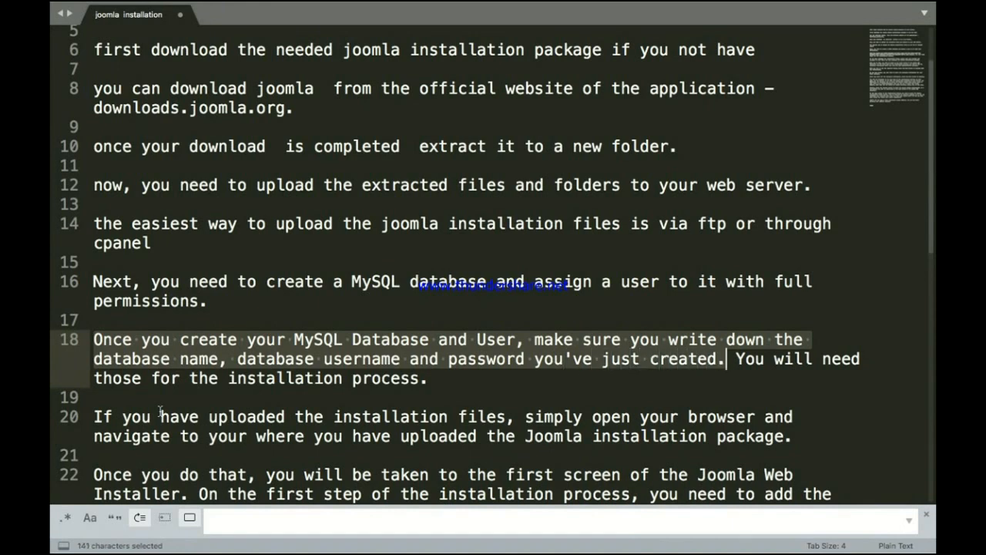
key(shift+Right)
key(shift+Right)
key(shift+Right)
key(shift+Right)
key(shift+Right)
key(shift+Right)
key(shift+Right)
key(shift+Right)
key(shift+Right)
key(shift+Right)
key(shift+Right)
key(shift+Right)
key(shift+Right)
key(shift+Right)
key(shift+Right)
key(shift+Right)
key(shift+Right)
key(shift+Right)
key(shift+Right)
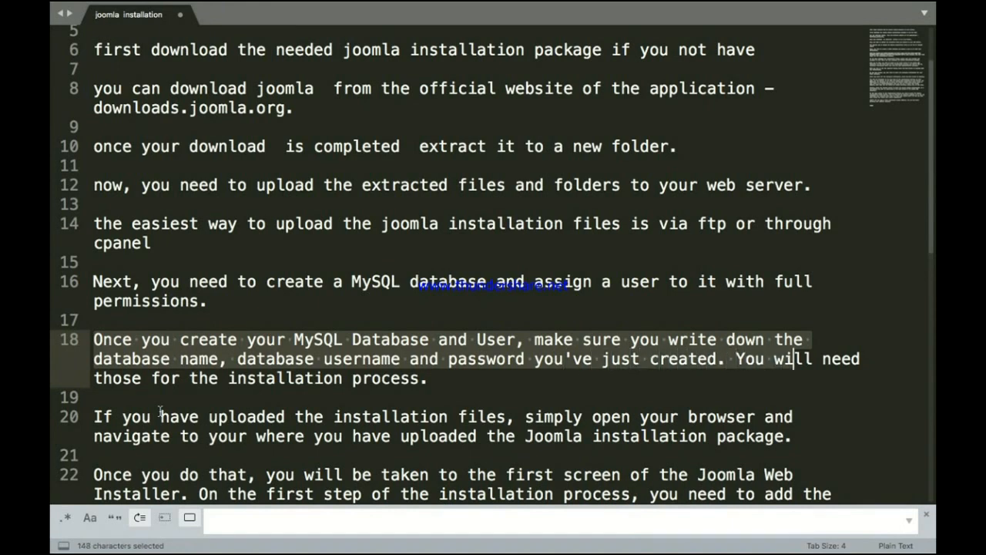
key(shift+Right)
key(shift+Right)
key(shift+Right)
key(shift+Right)
key(shift+Right)
key(shift+Right)
key(shift+Right)
key(shift+Right)
key(shift+Right)
key(shift+Right)
key(shift+Right)
key(shift+Right)
key(shift+Right)
key(shift+Right)
key(shift+Right)
key(shift+Right)
key(shift+Right)
key(shift+Right)
key(shift+Right)
key(shift+Right)
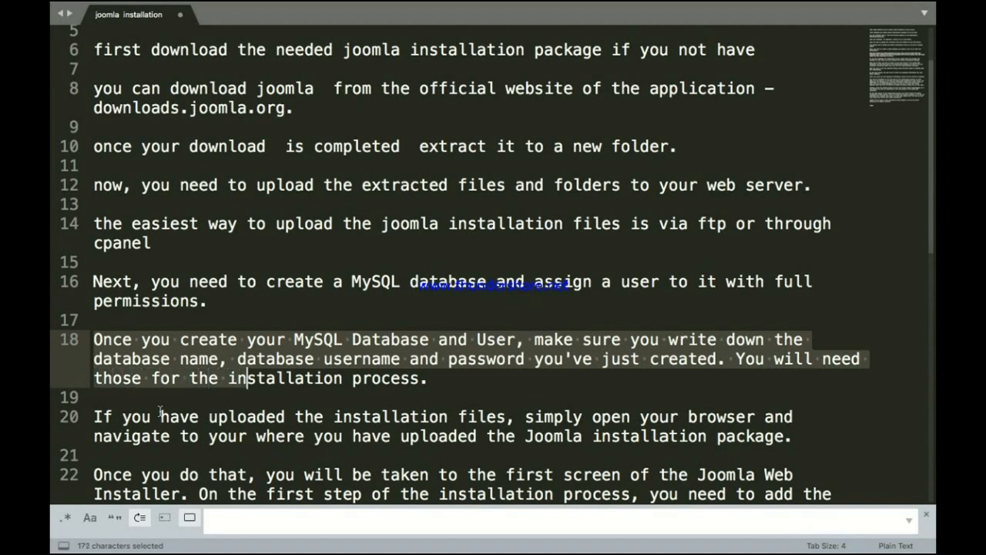
key(shift+Right)
key(shift+Right)
key(shift+Right)
key(shift+Right)
key(shift+Right)
key(shift+Right)
key(shift+Right)
key(shift+Right)
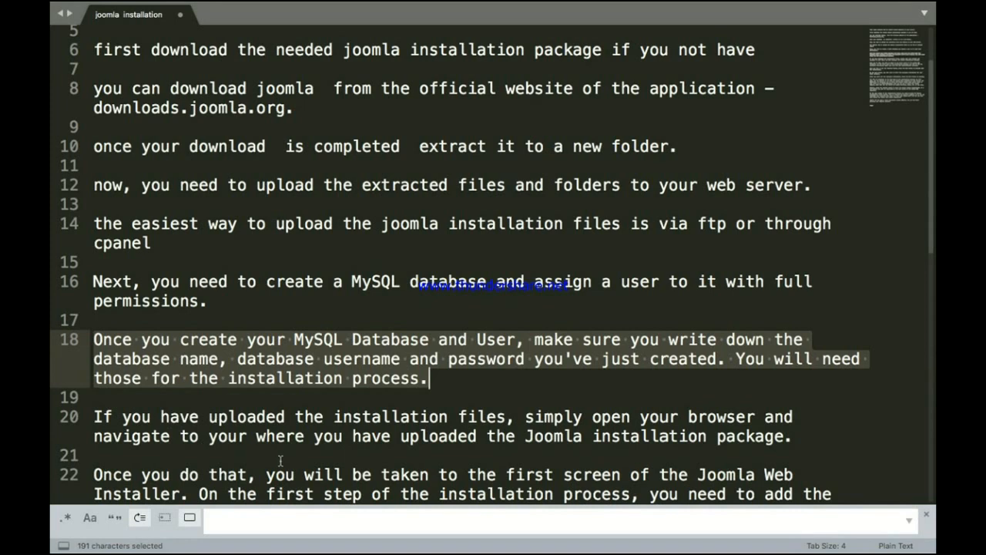
click(443, 388)
scroll(435, 400, down, 2)
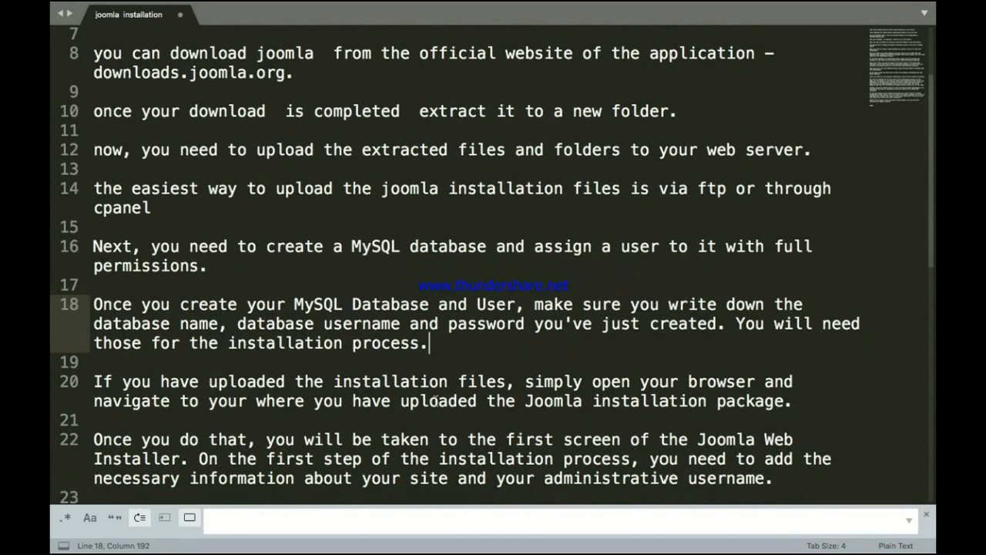
scroll(436, 401, down, 2)
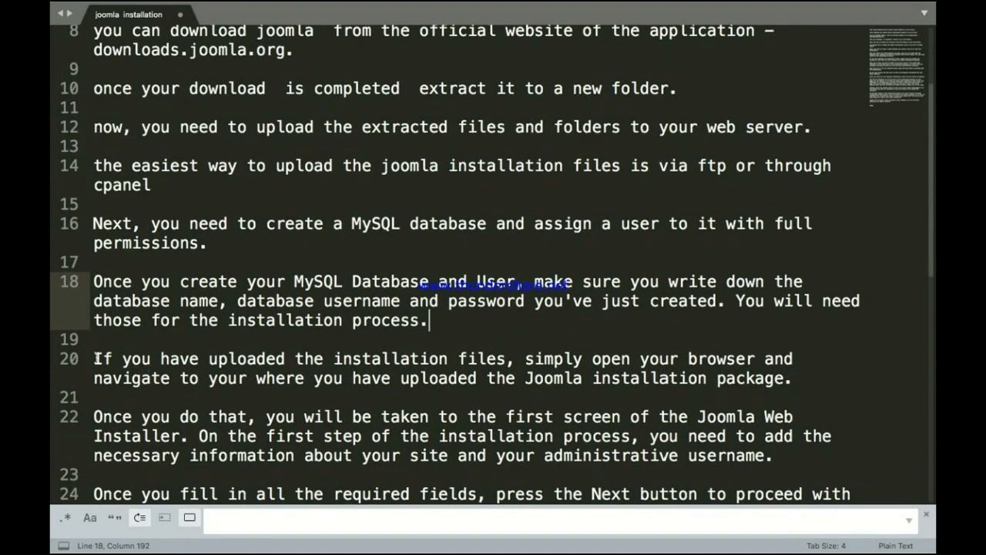
Step: Read the first half of line 20 about opening the browser after uploading
click(94, 361)
key(shift+Right)
key(shift+Right)
key(shift+Right)
key(shift+Right)
key(shift+Right)
key(shift+Right)
key(shift+Right)
key(shift+Right)
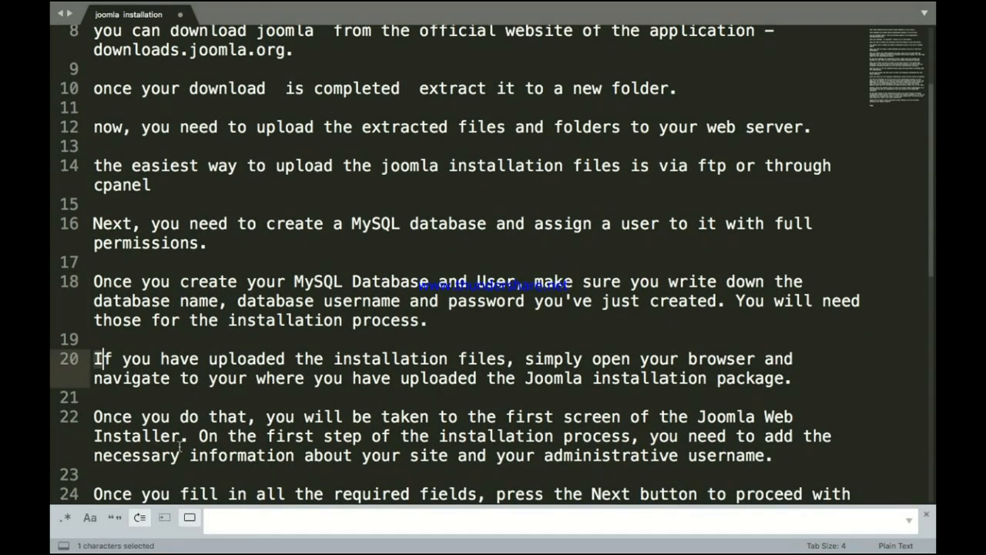
key(shift+Right)
key(shift+Right)
key(shift+Right)
key(shift+Right)
key(shift+Right)
key(shift+Right)
key(shift+Right)
key(shift+Right)
key(shift+Right)
key(shift+Right)
key(shift+Right)
key(shift+Right)
key(shift+Right)
key(shift+Right)
key(shift+Right)
key(shift+Right)
key(shift+Right)
key(shift+Right)
key(shift+Right)
key(shift+Right)
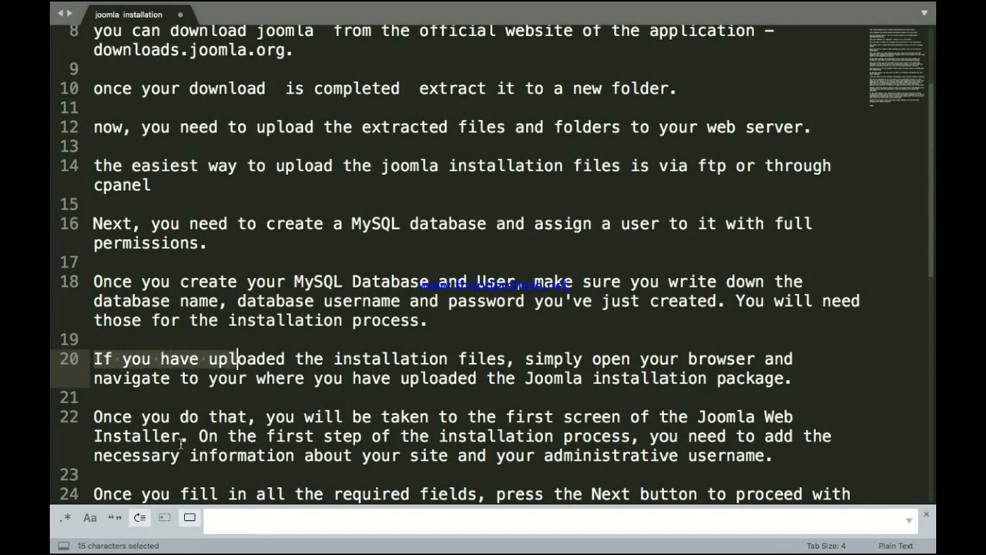
key(shift+Right)
key(shift+Right)
key(shift+Right)
key(shift+Right)
key(shift+Right)
key(shift+Right)
key(shift+Right)
key(shift+Right)
key(shift+Right)
key(shift+Right)
key(shift+Right)
key(shift+Right)
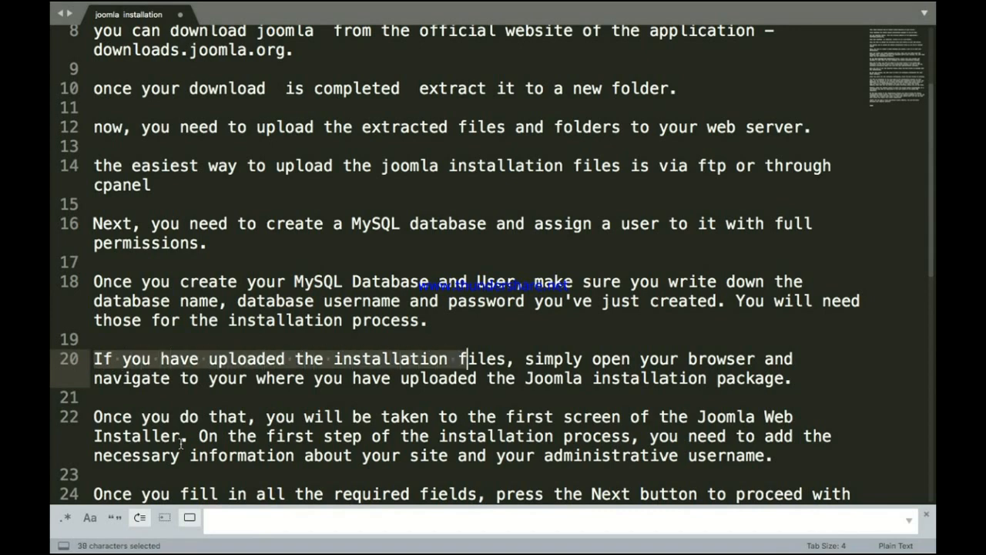
key(shift+Right)
key(shift+Right)
key(shift+Right)
key(shift+Right)
key(shift+Right)
key(shift+Right)
key(shift+Right)
key(shift+Right)
key(shift+Right)
key(shift+Right)
key(shift+Right)
key(shift+Right)
key(shift+Right)
key(shift+Right)
key(shift+Right)
key(shift+Right)
key(shift+Right)
key(shift+Right)
key(shift+Right)
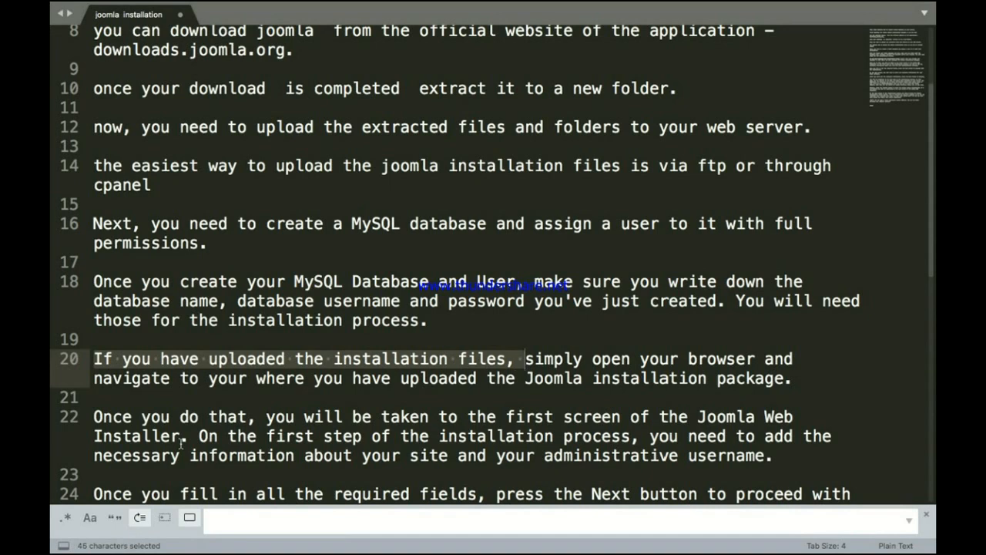
key(shift+Right)
key(shift+Right)
key(shift+Right)
key(shift+Right)
key(shift+Right)
key(shift+Right)
key(shift+Right)
key(shift+Right)
key(shift+Right)
key(shift+Right)
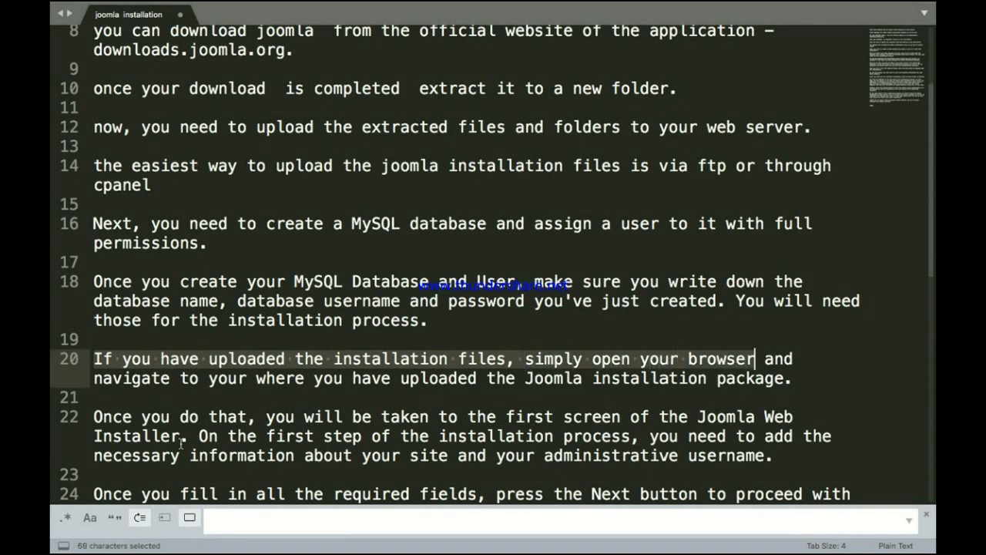
key(shift+Right)
key(shift+Right)
key(shift+Right)
key(shift+Right)
key(shift+Right)
key(shift+Right)
key(shift+Right)
key(shift+Right)
key(shift+Right)
key(shift+Right)
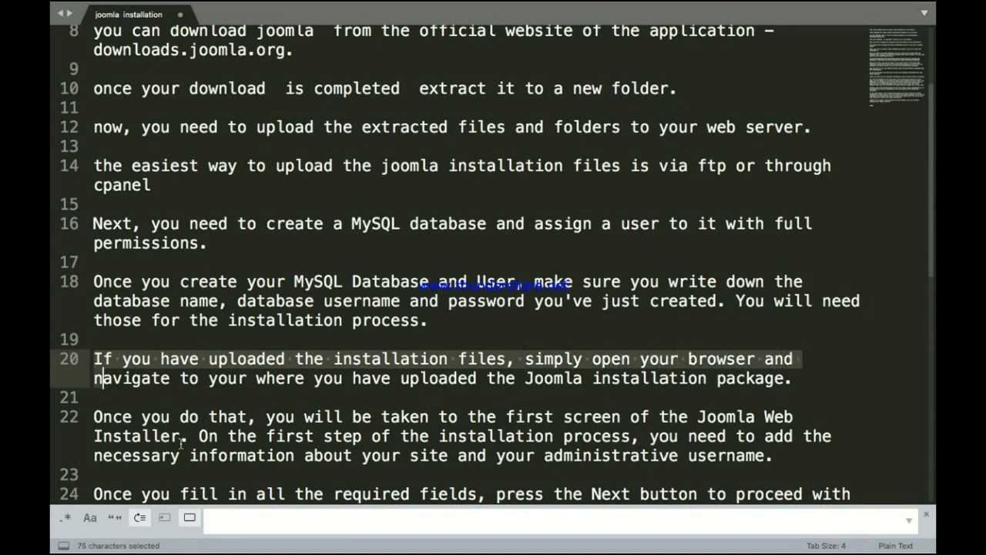
Step: Finish reading line 20 and replace 'your' after 'navigate to' with URL
key(shift+Right)
key(shift+Right)
key(shift+Right)
key(shift+Right)
key(shift+Right)
key(shift+Right)
key(shift+Right)
key(shift+Right)
key(shift+Right)
key(shift+Right)
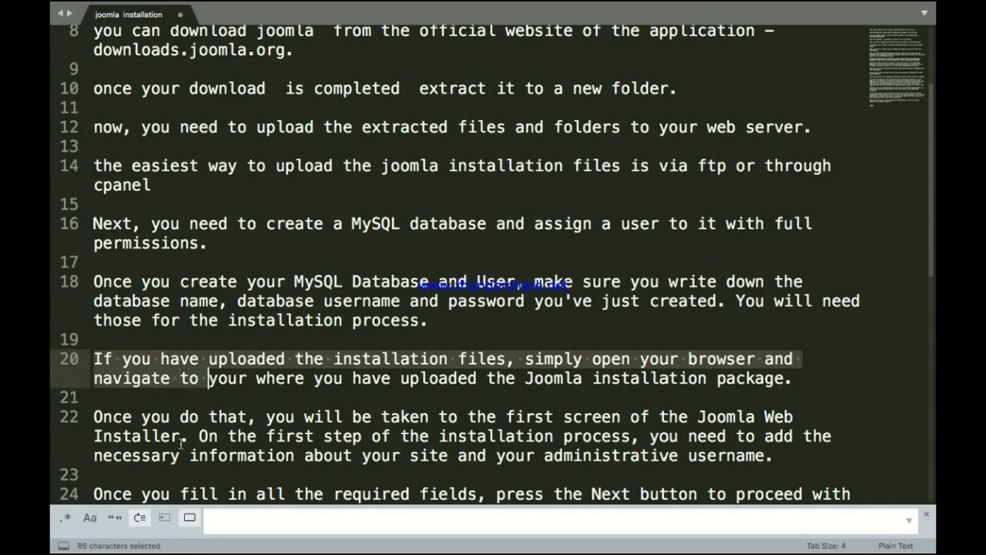
key(shift+Right)
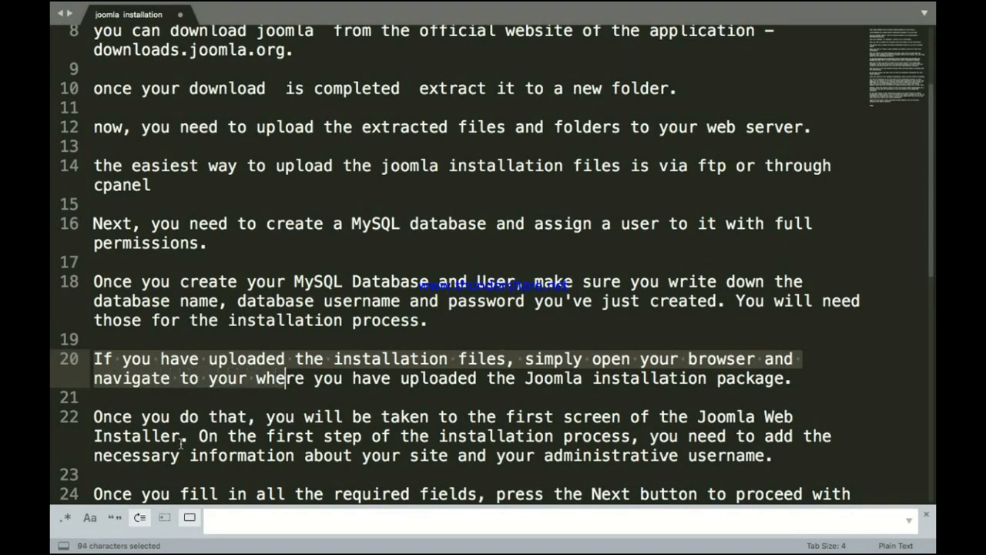
key(shift+Right)
key(shift+Right)
key(shift+Right)
key(shift+Right)
key(shift+Right)
key(shift+Right)
key(shift+Right)
key(shift+Right)
key(shift+Right)
key(shift+Right)
key(shift+Right)
key(shift+Right)
key(shift+Right)
key(shift+Right)
key(shift+Right)
key(shift+Right)
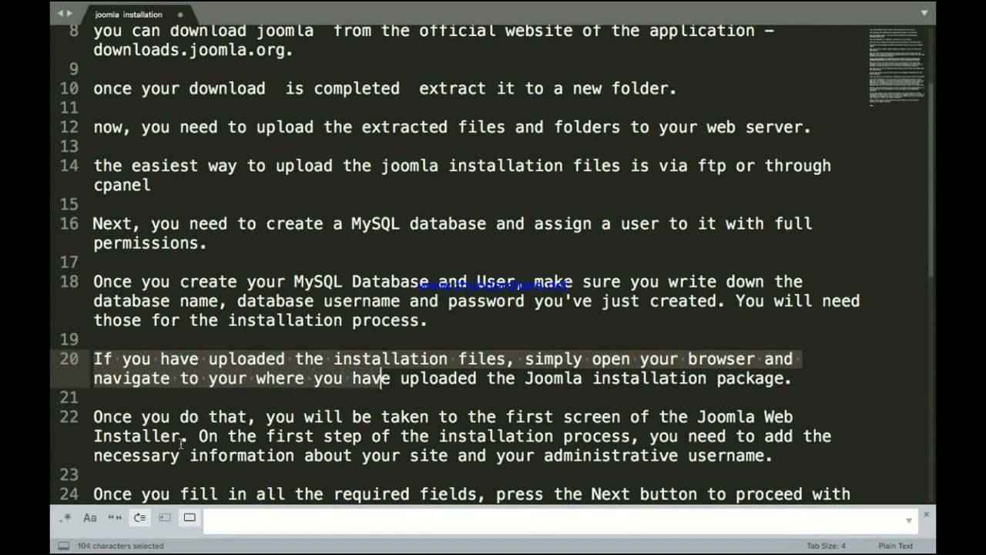
key(shift+Right)
key(shift+Right)
key(shift+Right)
key(shift+Right)
key(shift+Right)
key(shift+Right)
key(shift+Right)
key(shift+Right)
key(shift+Right)
key(shift+Right)
key(shift+Right)
key(shift+Right)
key(shift+Right)
key(shift+Right)
key(shift+Right)
key(shift+Right)
key(shift+Right)
key(shift+Right)
key(shift+Right)
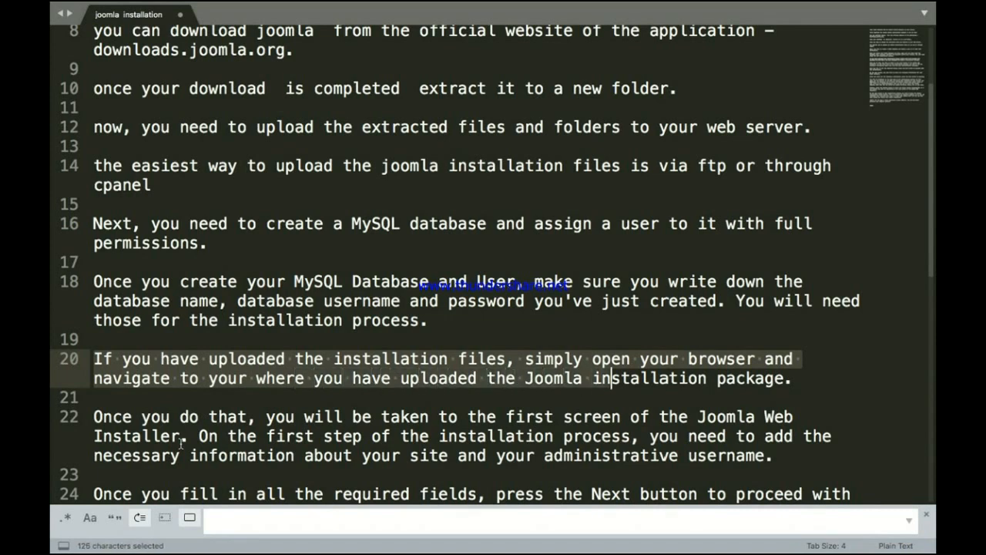
key(shift+Right)
key(shift+Right)
key(shift+Right)
key(shift+Right)
key(shift+Right)
key(shift+Right)
key(shift+Right)
key(shift+Right)
key(shift+Right)
key(shift+Right)
key(shift+Right)
key(shift+Right)
key(shift+Right)
key(shift+Right)
key(shift+Right)
key(shift+Right)
key(shift+Right)
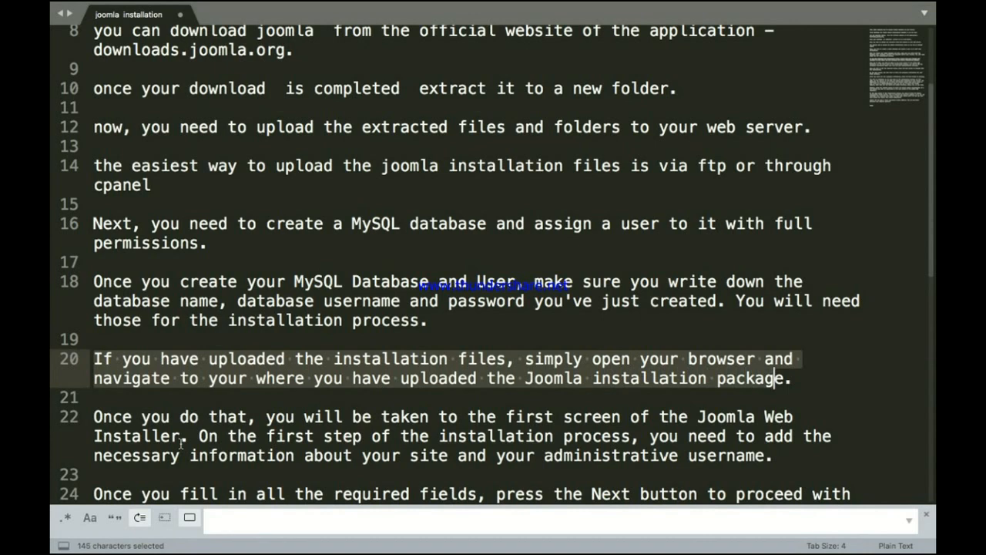
key(shift+Right)
double_click(219, 378)
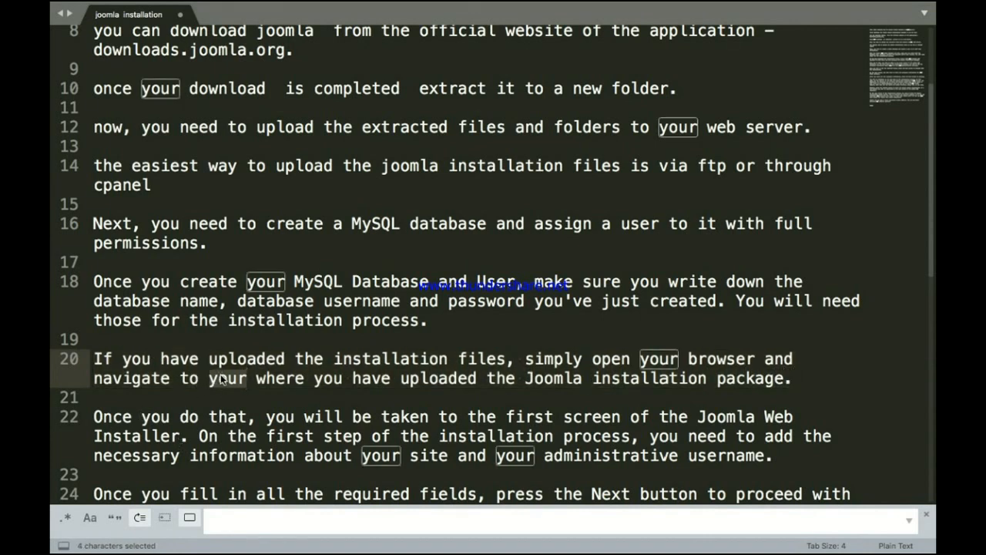
text(URL)
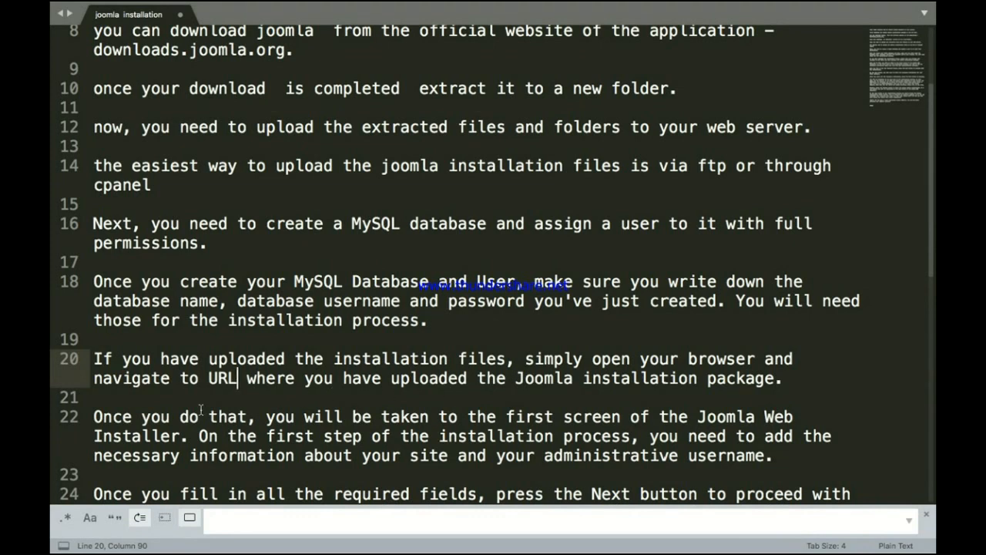
Step: Read the first sentence of line 22 about the Joomla Web Installer screen
click(97, 417)
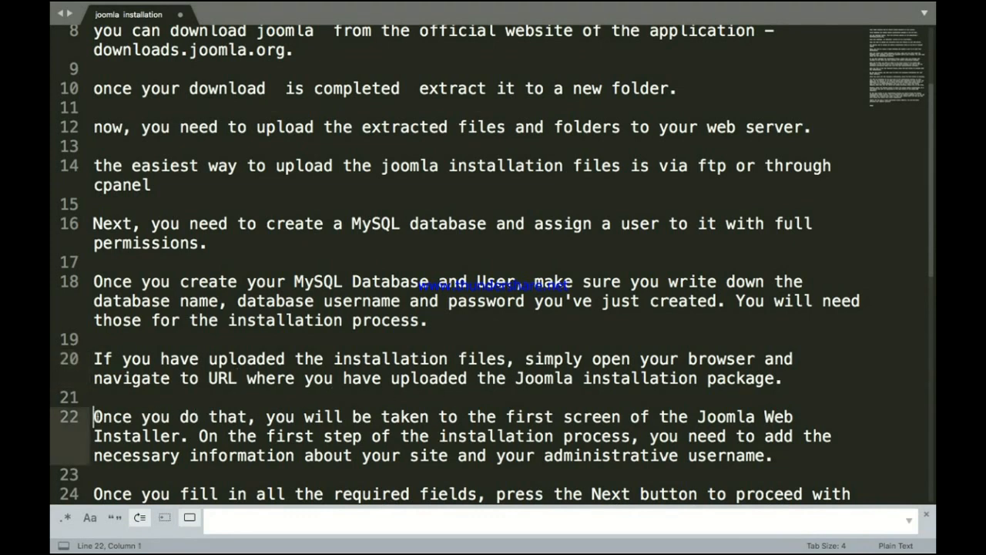
key(shift+Right)
key(shift+Right)
key(shift+Right)
key(shift+Right)
key(shift+Right)
key(shift+Right)
key(shift+Right)
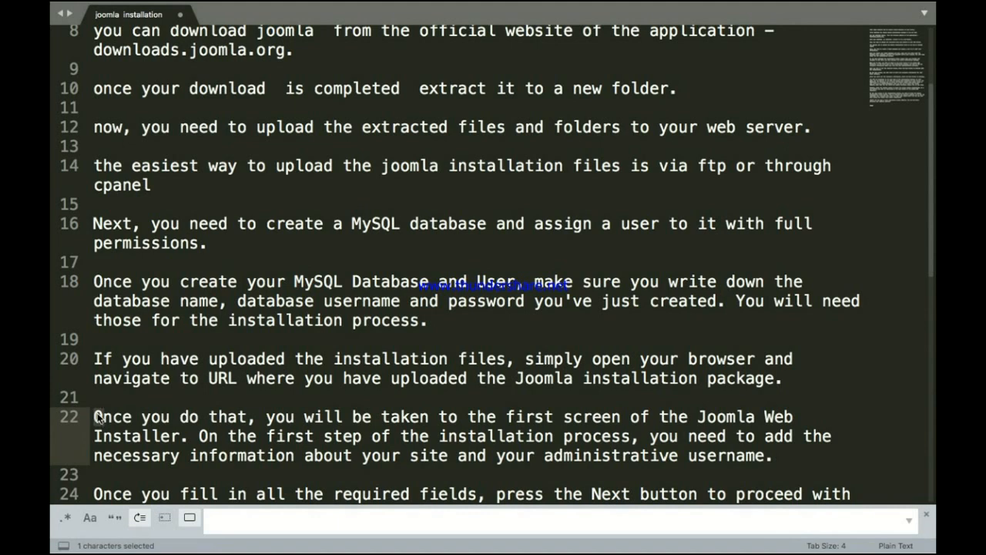
key(shift+Right)
key(shift+Right)
key(shift+Right)
key(shift+Right)
key(shift+Right)
key(shift+Right)
key(shift+Right)
key(shift+Right)
key(shift+Right)
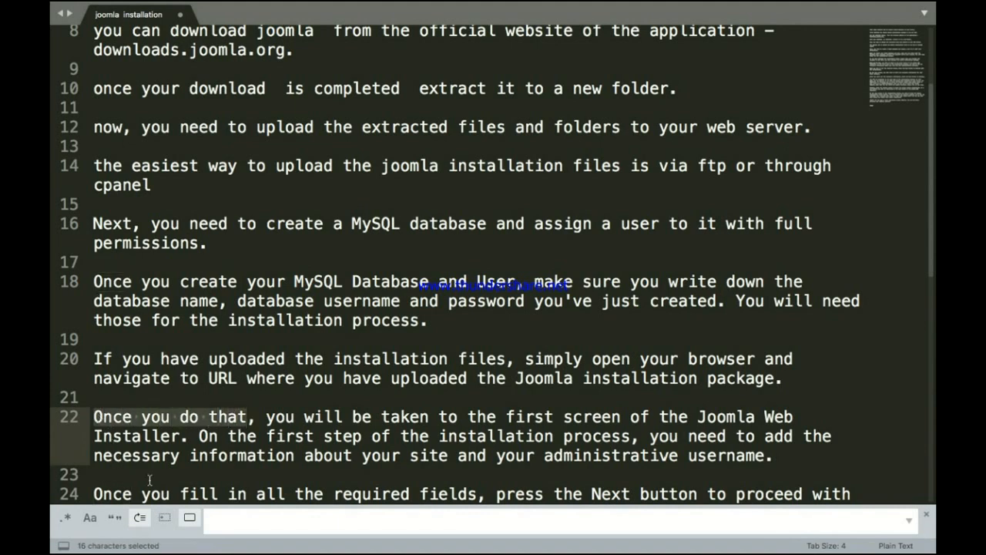
key(shift+Right)
key(shift+Right)
key(shift+Right)
key(shift+Right)
key(shift+Right)
key(shift+Right)
key(shift+Right)
key(shift+Right)
key(shift+Right)
key(shift+Right)
key(shift+Right)
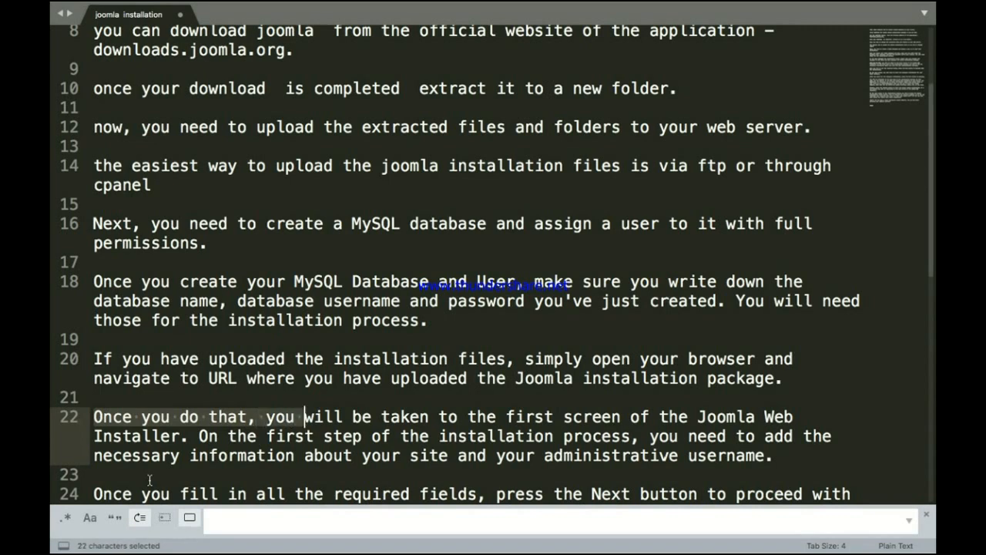
key(shift+Right)
key(shift+Right)
key(shift+Right)
key(shift+Right)
key(shift+Right)
key(shift+Right)
key(shift+Right)
key(shift+Right)
key(shift+Right)
key(shift+Right)
key(shift+Right)
key(shift+Right)
key(shift+Right)
key(shift+Right)
key(shift+Right)
key(shift+Right)
key(shift+Right)
key(shift+Right)
key(shift+Right)
key(shift+Right)
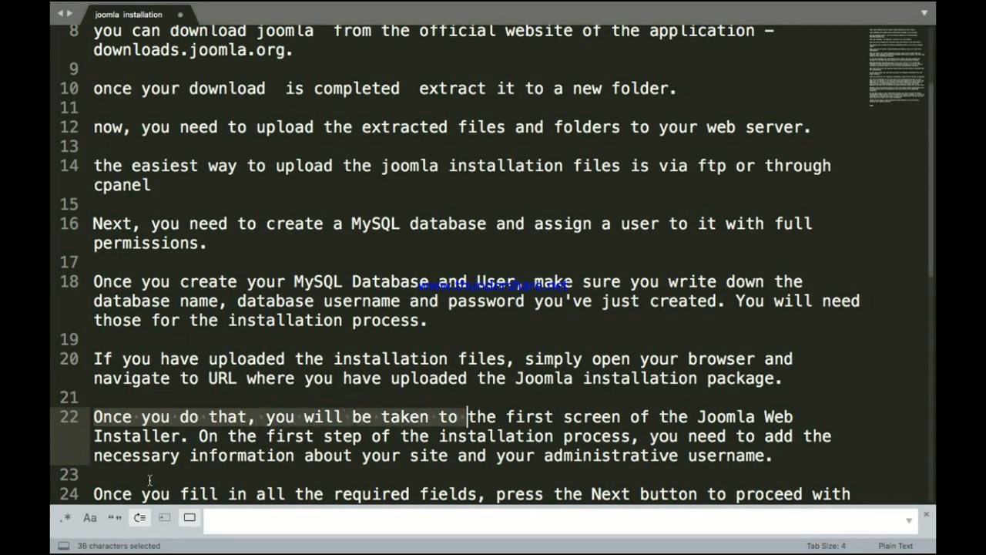
key(shift+Right)
key(shift+Right)
key(shift+Right)
key(shift+Right)
key(shift+Right)
key(shift+Right)
key(shift+Right)
key(shift+Right)
key(shift+Right)
key(shift+Right)
key(shift+Right)
key(shift+Right)
key(shift+Right)
key(shift+Right)
key(shift+Right)
key(shift+Right)
key(shift+Right)
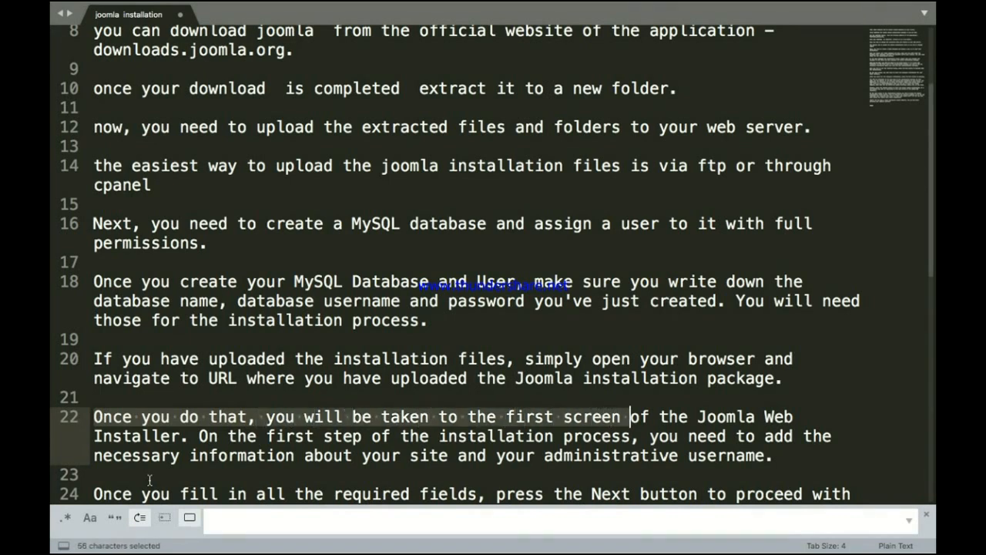
key(shift+Right)
key(shift+Right)
key(shift+Right)
key(shift+Right)
key(shift+Right)
key(shift+Right)
key(shift+Right)
key(shift+Right)
key(shift+Right)
key(shift+Right)
key(shift+Right)
key(shift+Right)
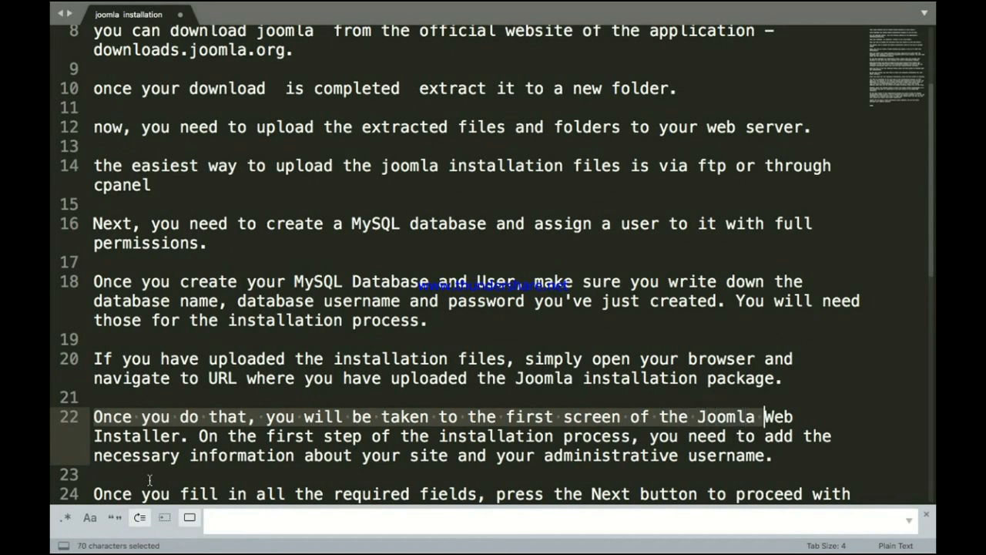
key(shift+Right)
key(shift+Right)
key(shift+Right)
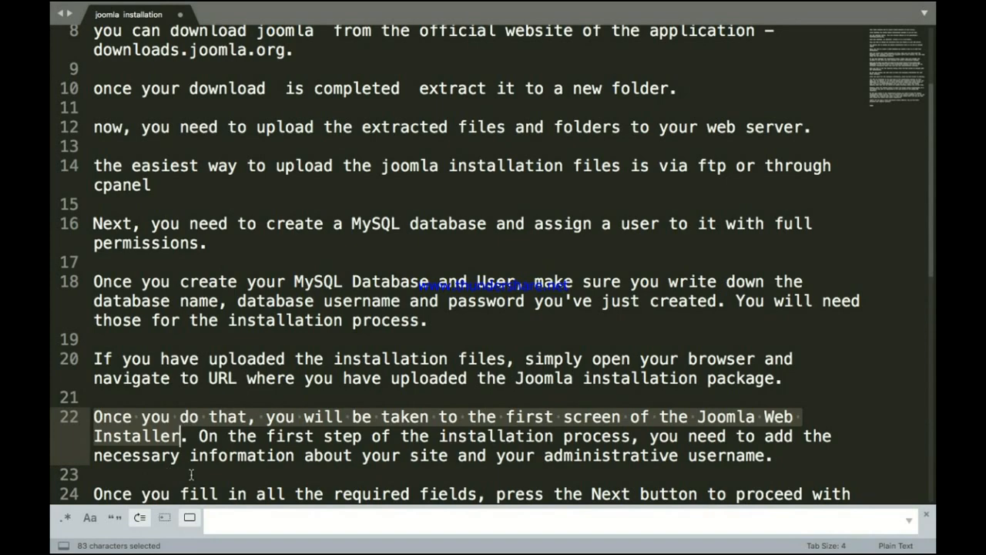
key(ctrl+Up)
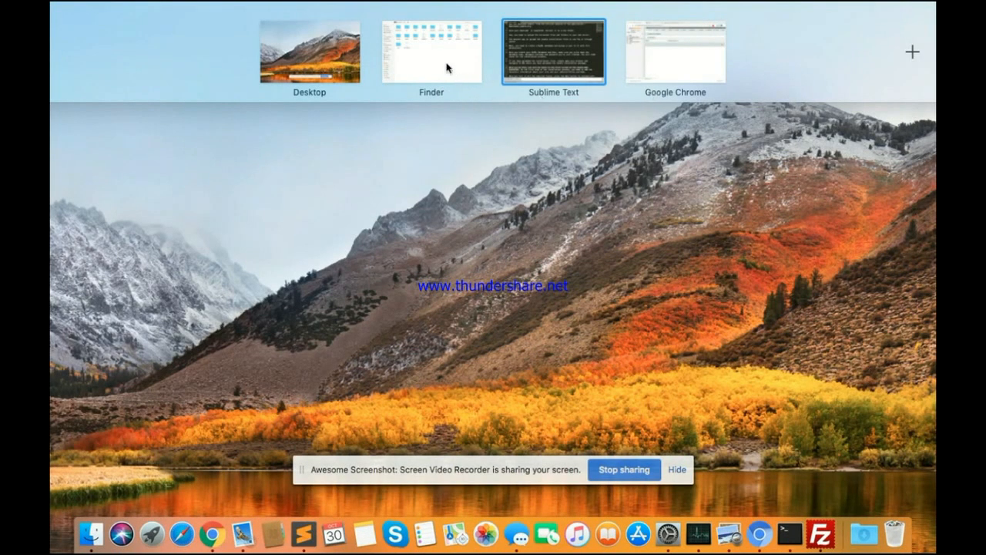
Step: Reload the Joomla tab in Chrome to open the Web Installer's Main Configuration step
click(661, 62)
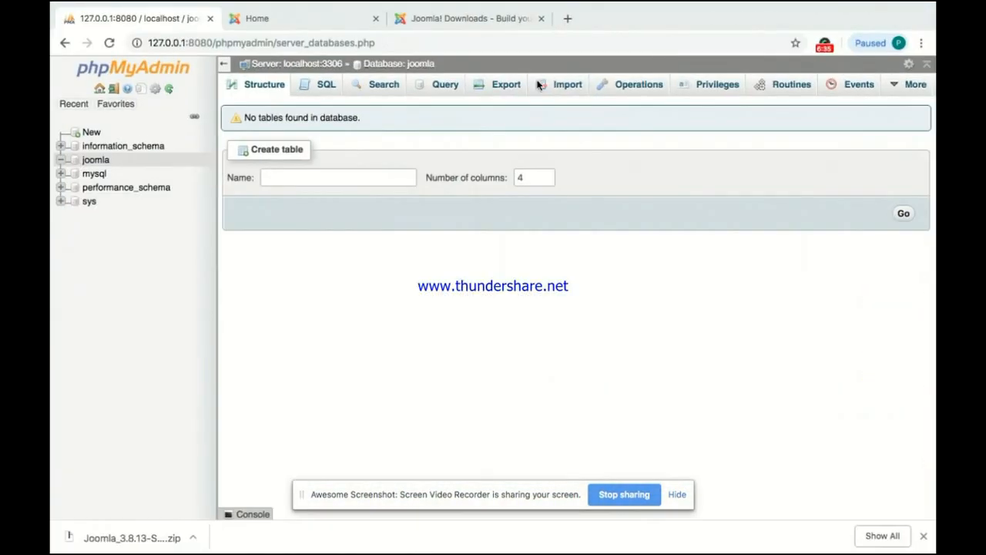
click(274, 20)
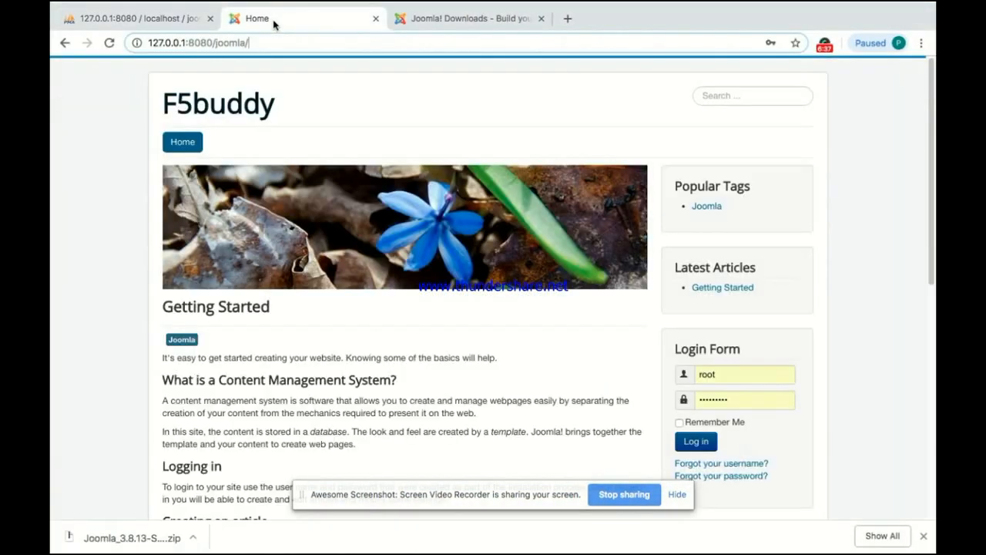
click(109, 44)
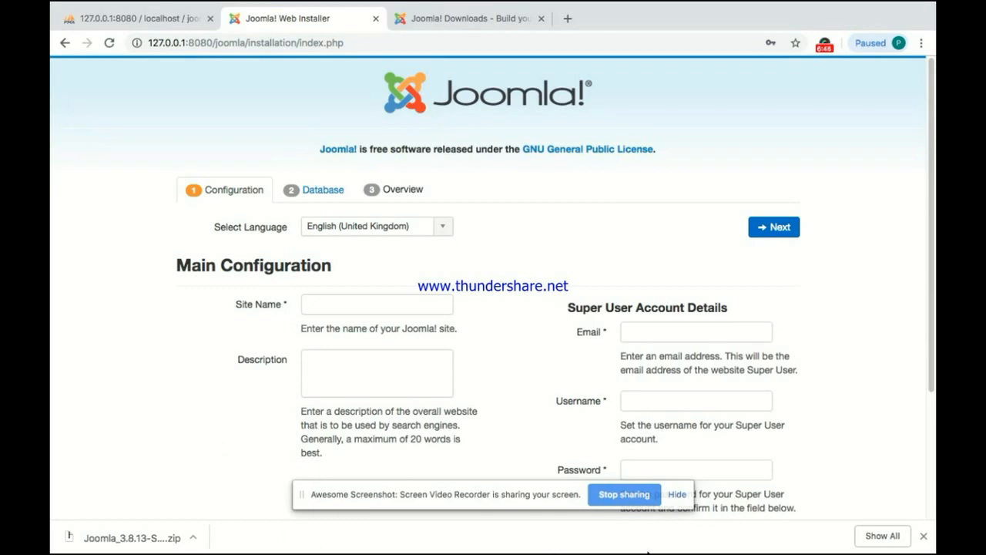
click(923, 538)
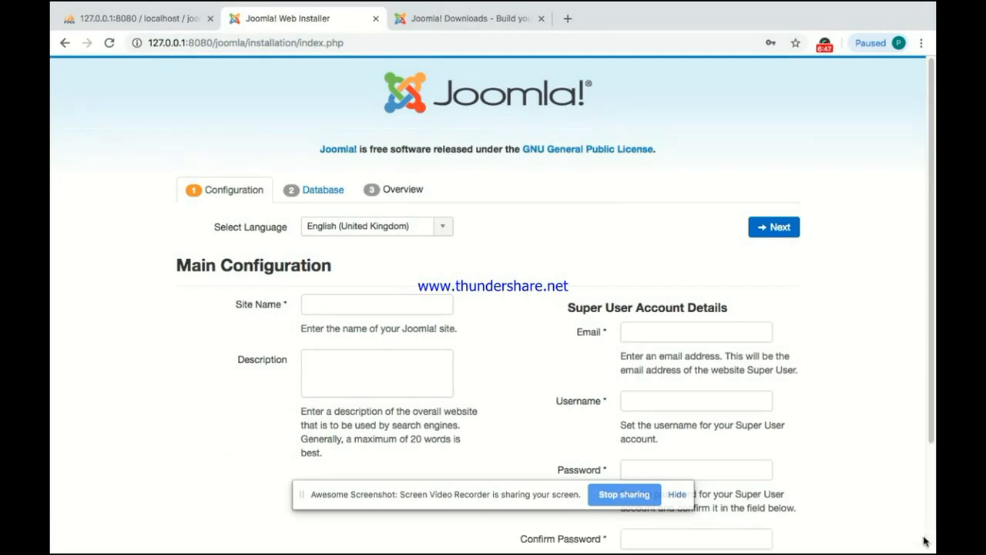
key(ctrl+Up)
click(665, 82)
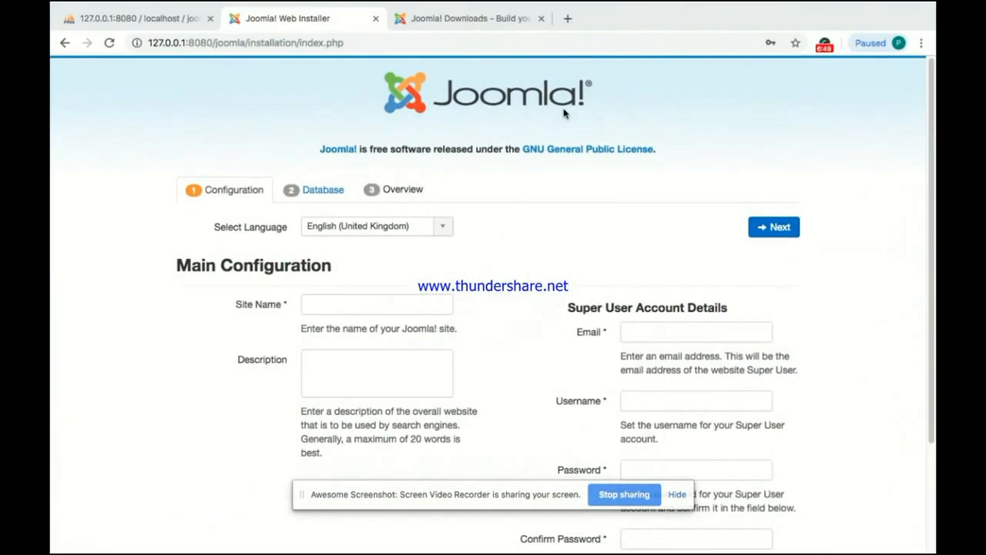
key(ctrl+Up)
click(565, 73)
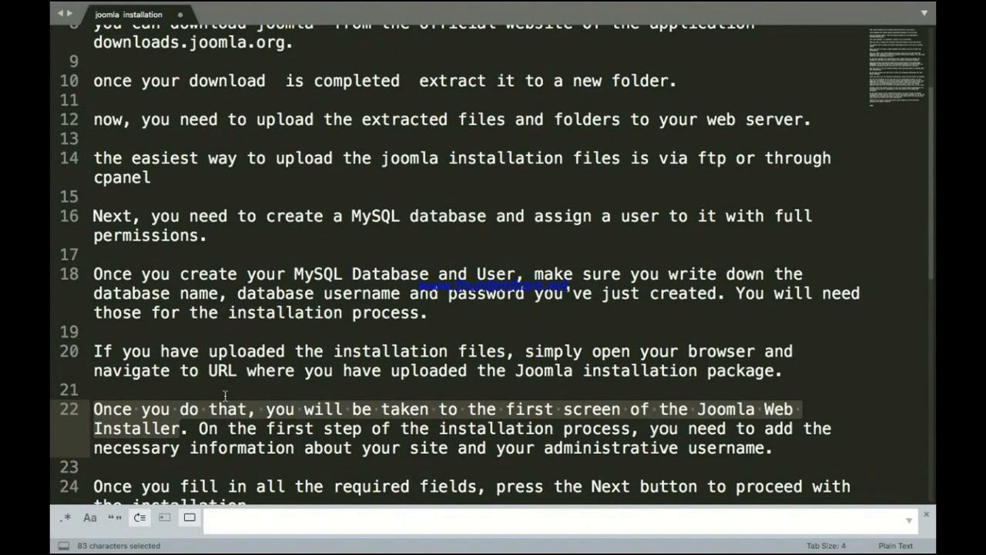
scroll(223, 396, down, 3)
click(199, 376)
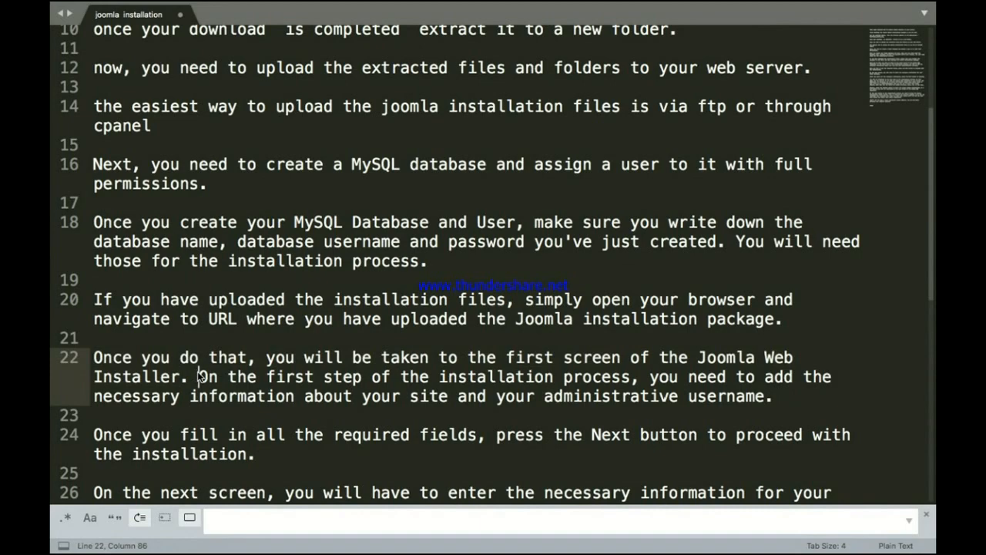
key(super+plus)
key(super+plus)
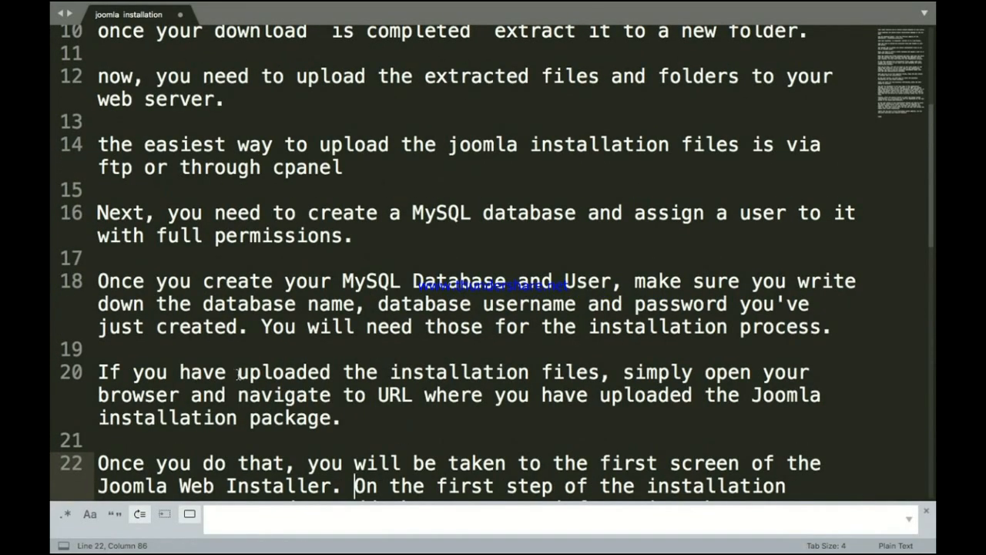
scroll(239, 375, down, 6)
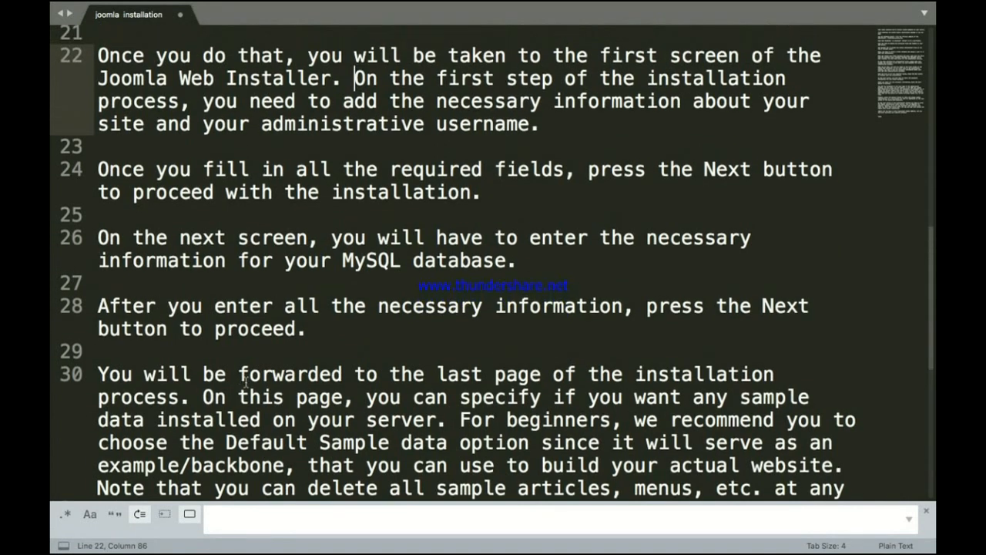
key(shift+Right)
key(shift+Right)
key(shift+Right)
key(shift+Right)
key(shift+Right)
key(shift+Right)
key(shift+Right)
key(shift+Right)
key(shift+Right)
key(shift+Right)
key(shift+Right)
key(shift+Right)
key(shift+Right)
key(shift+Right)
key(shift+Right)
key(shift+Right)
key(shift+Right)
key(shift+Right)
key(shift+Right)
key(shift+Right)
key(shift+Right)
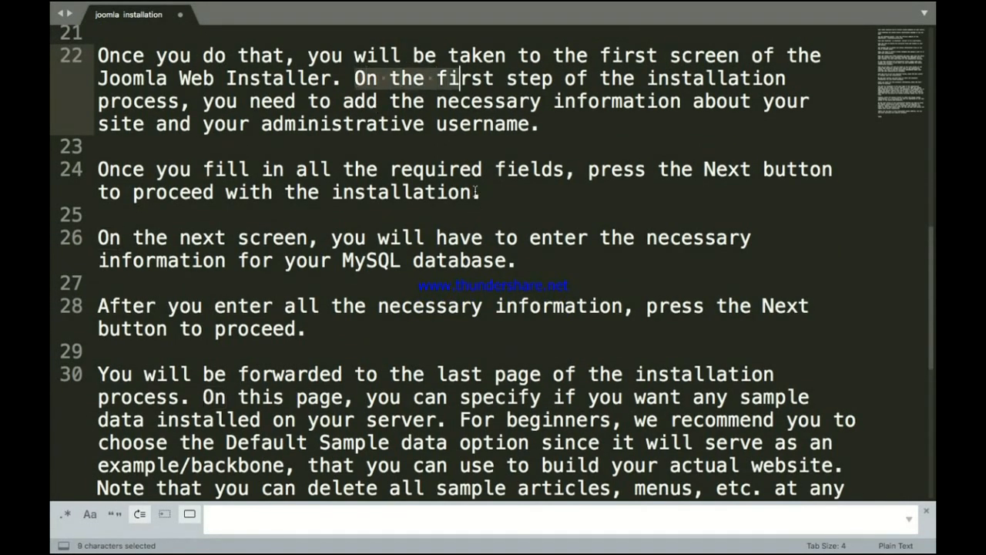
key(shift+Right)
key(shift+Right)
key(shift+Right)
key(shift+Right)
key(shift+Right)
key(shift+Right)
key(shift+Right)
key(shift+Right)
key(shift+Right)
key(shift+Right)
key(shift+Right)
key(shift+Right)
key(shift+Right)
key(shift+Right)
key(shift+Right)
key(shift+Right)
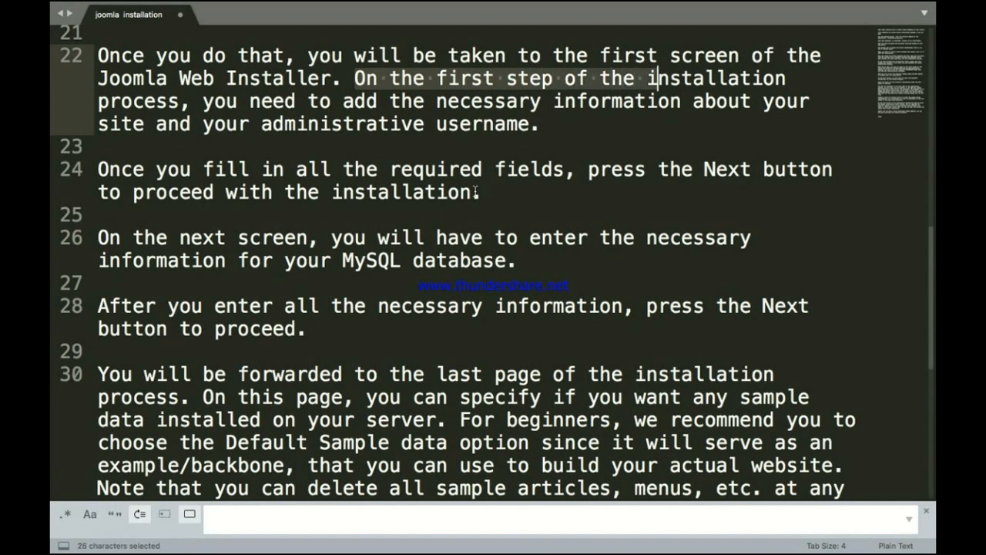
key(shift+Right)
key(shift+Right)
key(shift+Right)
key(shift+Right)
key(shift+Right)
key(shift+Right)
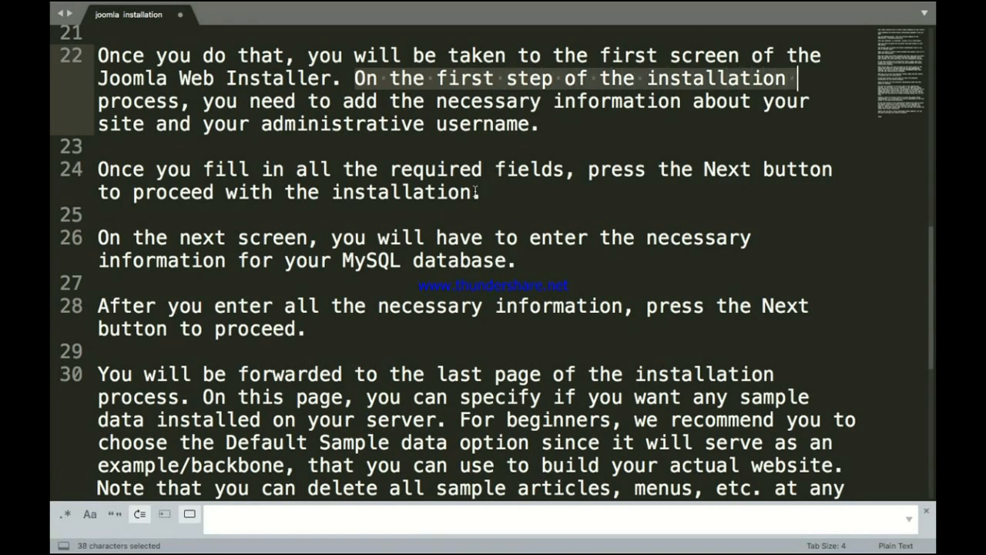
key(shift+Right)
key(shift+Right)
key(shift+Right)
key(shift+Right)
key(shift+Right)
key(shift+Right)
key(shift+Right)
key(shift+Right)
key(shift+Right)
key(shift+Right)
key(shift+Right)
key(shift+Right)
key(shift+Right)
key(shift+Right)
key(shift+Right)
key(shift+Right)
key(shift+Right)
key(shift+Right)
key(shift+Right)
key(shift+Right)
key(shift+Right)
key(shift+Right)
key(shift+Right)
key(shift+Right)
key(shift+Right)
key(shift+Right)
key(shift+Right)
key(shift+Right)
key(shift+Right)
key(shift+Right)
key(shift+Right)
key(shift+Right)
key(shift+Right)
key(shift+Right)
key(shift+Right)
key(shift+Right)
key(shift+Right)
key(shift+Right)
key(shift+Right)
key(shift+Right)
key(shift+Right)
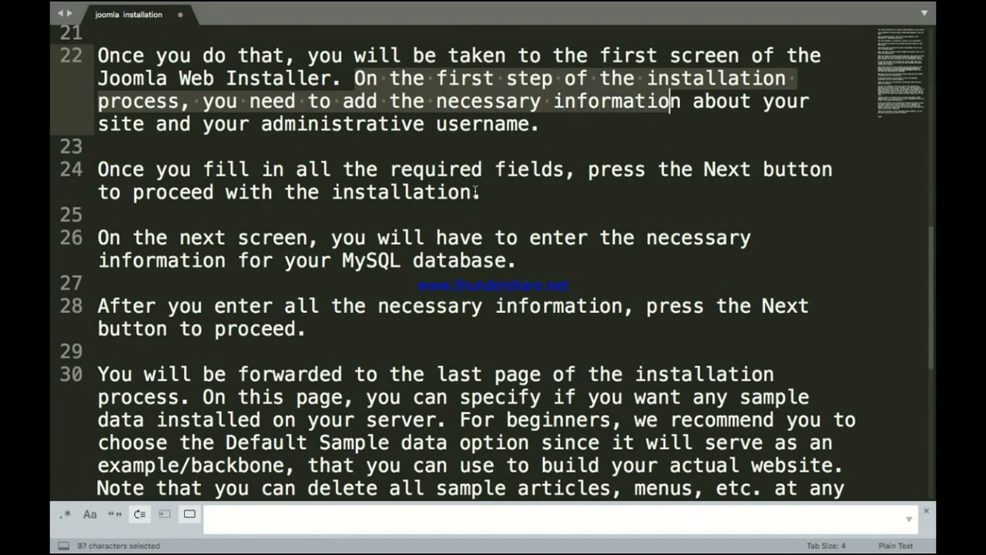
key(shift+Right)
key(shift+Right)
key(shift+Right)
key(shift+Right)
key(shift+Right)
key(shift+Right)
key(shift+Right)
key(shift+Right)
key(shift+Right)
key(shift+Right)
key(shift+Right)
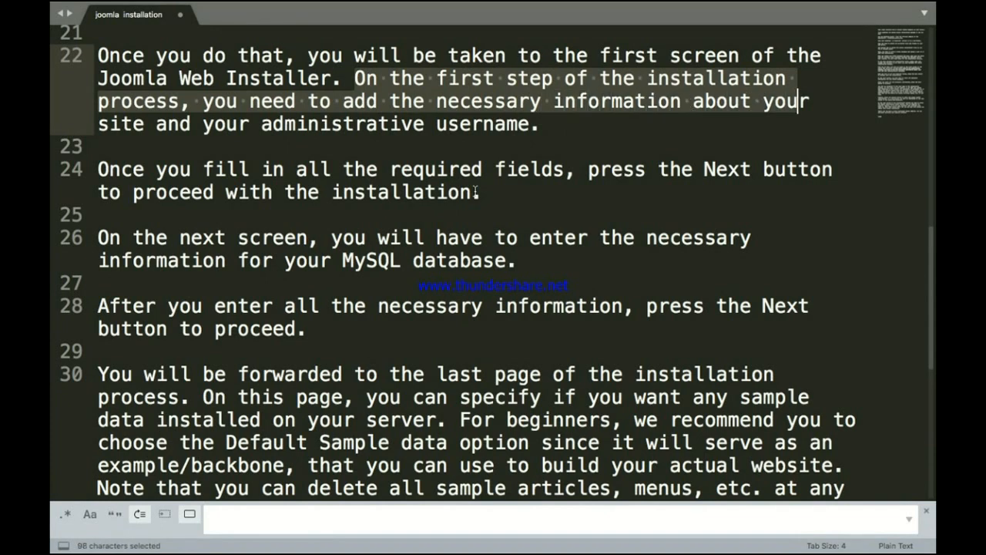
key(shift+Right)
key(shift+Right)
key(shift+Right)
key(shift+Right)
key(shift+Right)
key(shift+Right)
key(shift+Right)
key(shift+Right)
key(shift+Right)
key(shift+Right)
key(shift+Right)
key(shift+Right)
key(shift+Right)
key(shift+Right)
key(shift+Right)
key(shift+Right)
key(shift+Right)
key(shift+Right)
key(shift+Right)
key(shift+Right)
key(shift+Right)
key(shift+Right)
key(shift+Right)
key(shift+Right)
key(shift+Right)
key(shift+Right)
key(shift+Right)
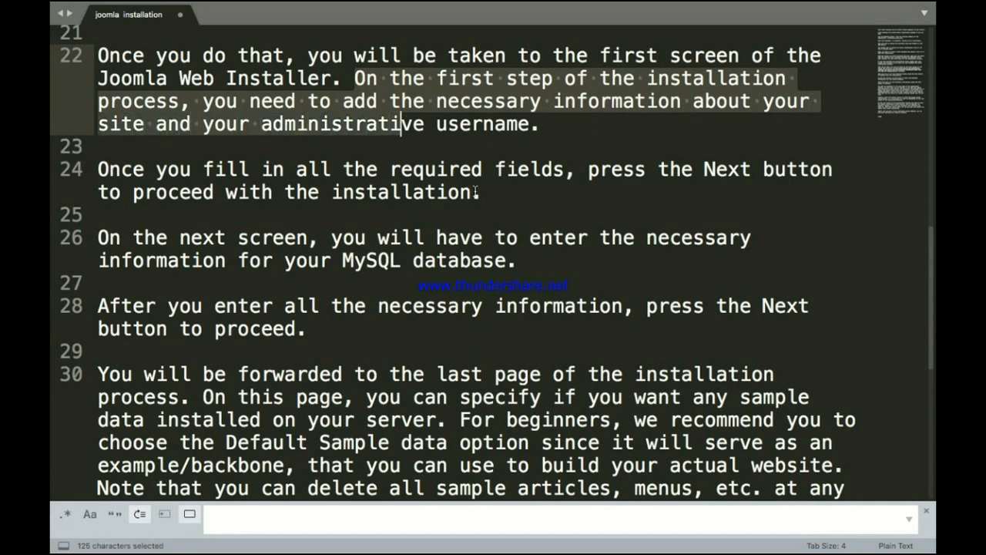
key(shift+Right)
key(shift+Right)
key(shift+Right)
key(shift+Right)
key(shift+Right)
key(shift+Right)
key(shift+Right)
key(shift+Right)
key(shift+Right)
key(shift+Right)
key(shift+Right)
key(shift+Right)
key(shift+Right)
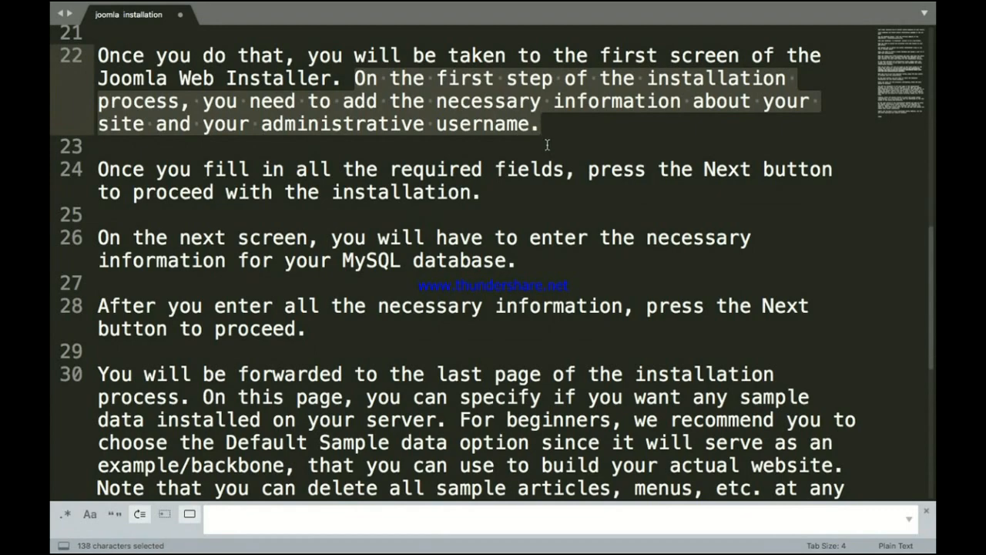
click(548, 145)
Step: Switch to the Joomla installer in Chrome and set the Site Name to F5buddy
key(ctrl+Up)
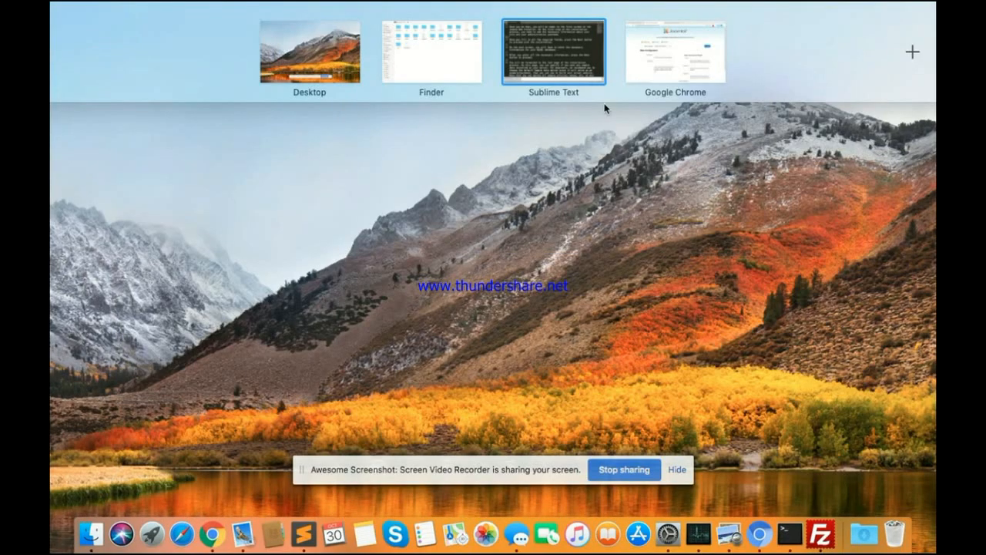
click(647, 56)
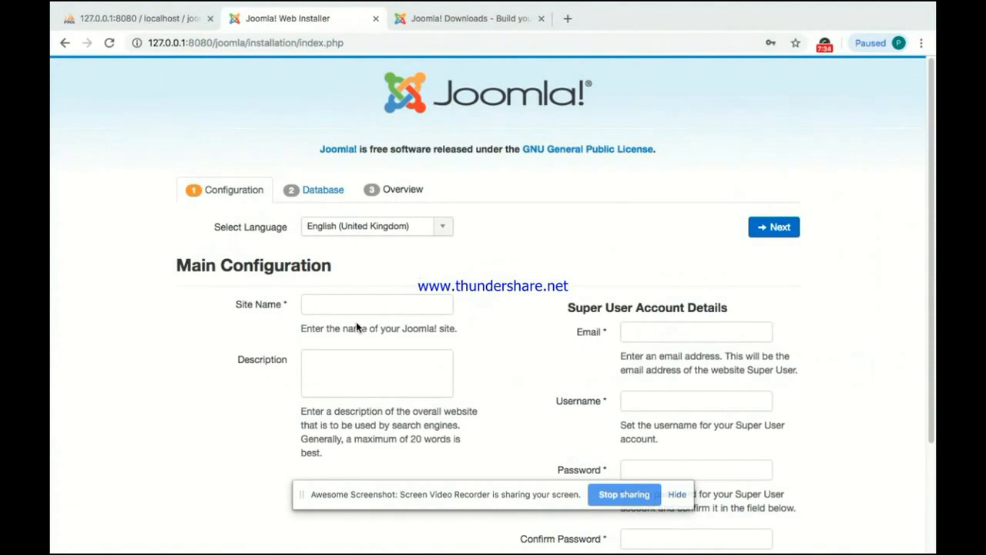
click(353, 306)
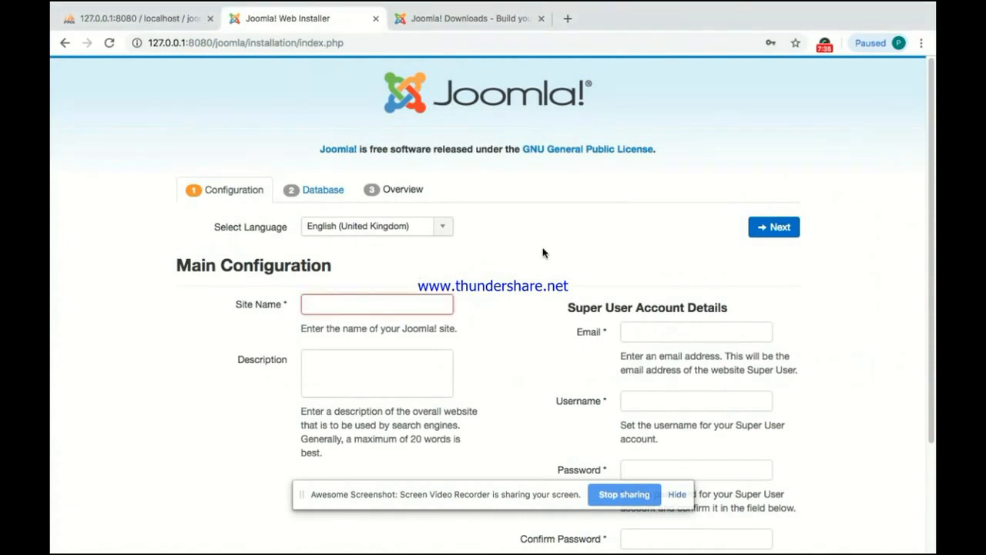
text(F5buddy)
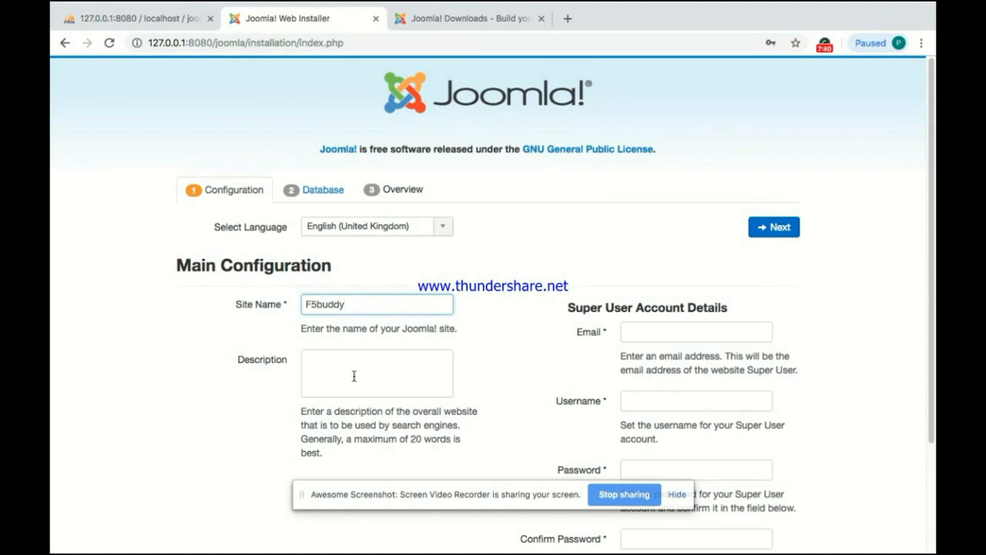
Step: Fill the Description with the copied search-engine help text
click(332, 366)
drag(324, 456, 299, 417)
key(super+c)
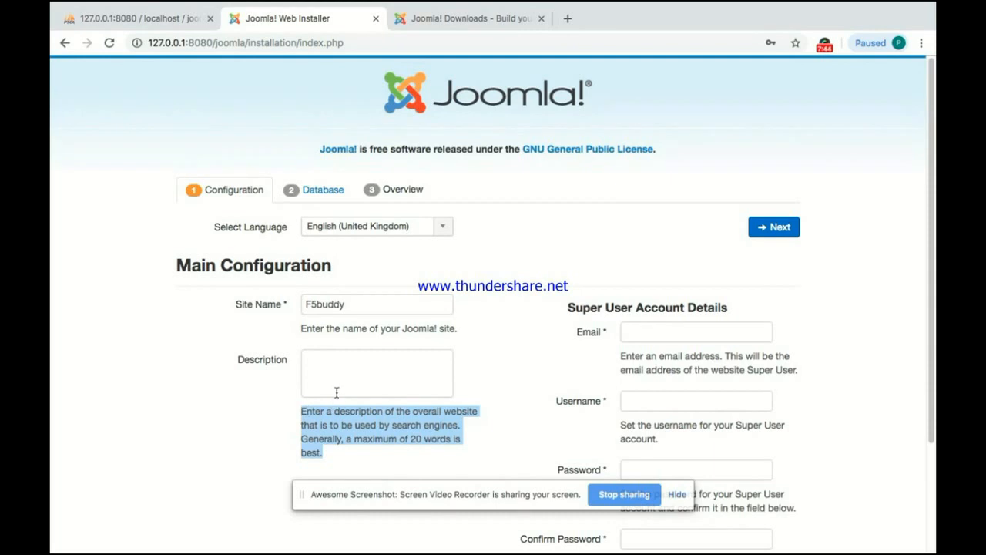
click(340, 378)
key(super+v)
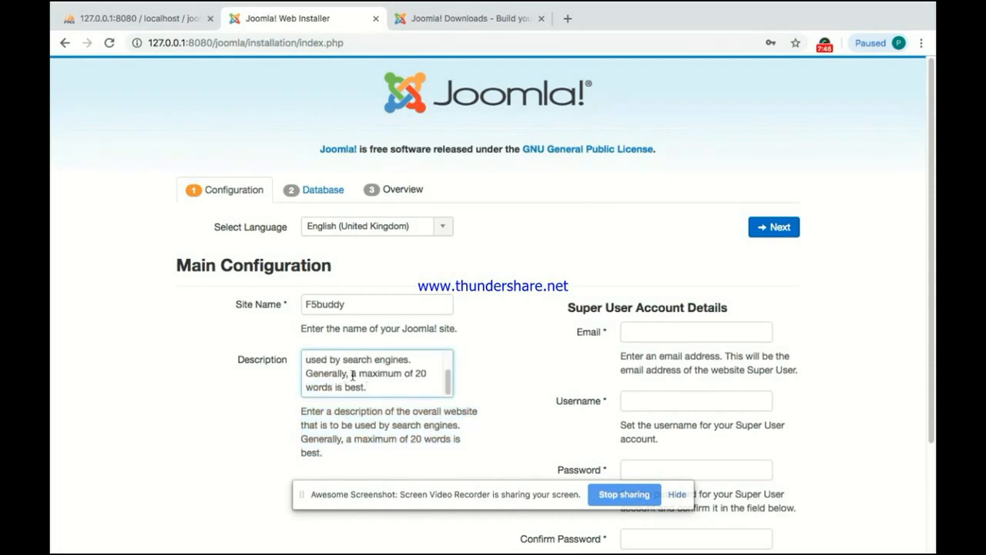
scroll(514, 390, down, 2)
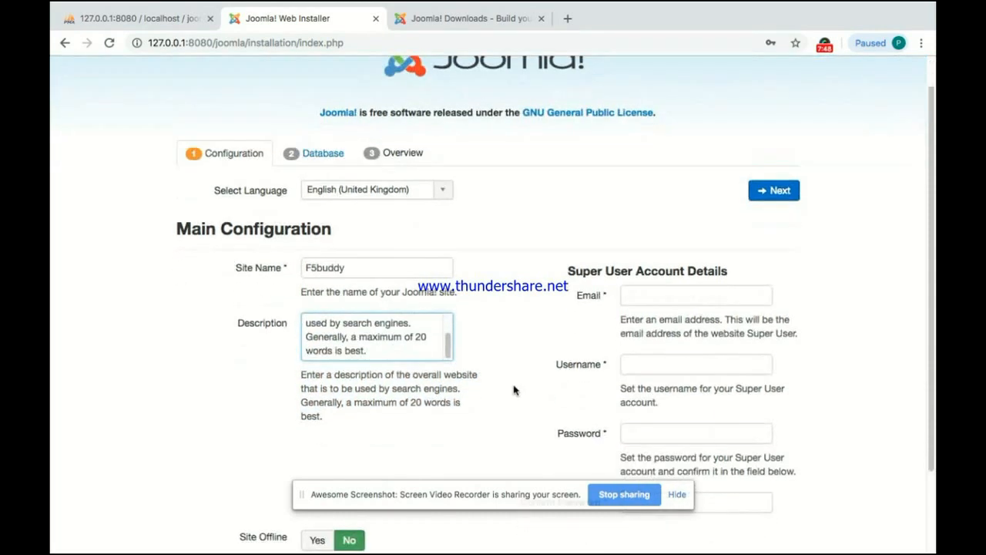
scroll(514, 390, down, 1)
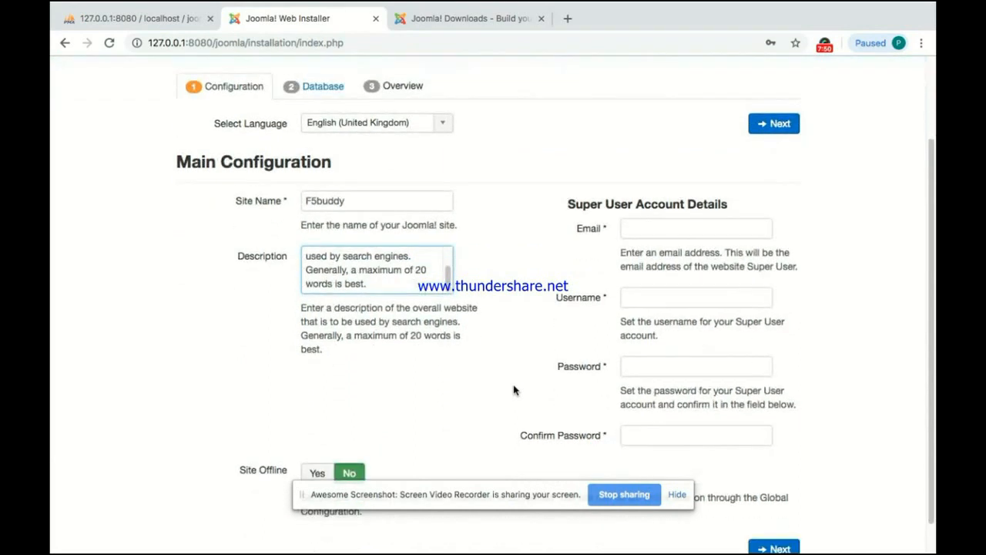
Step: Enter the super user's admin e-mail address and username
click(659, 231)
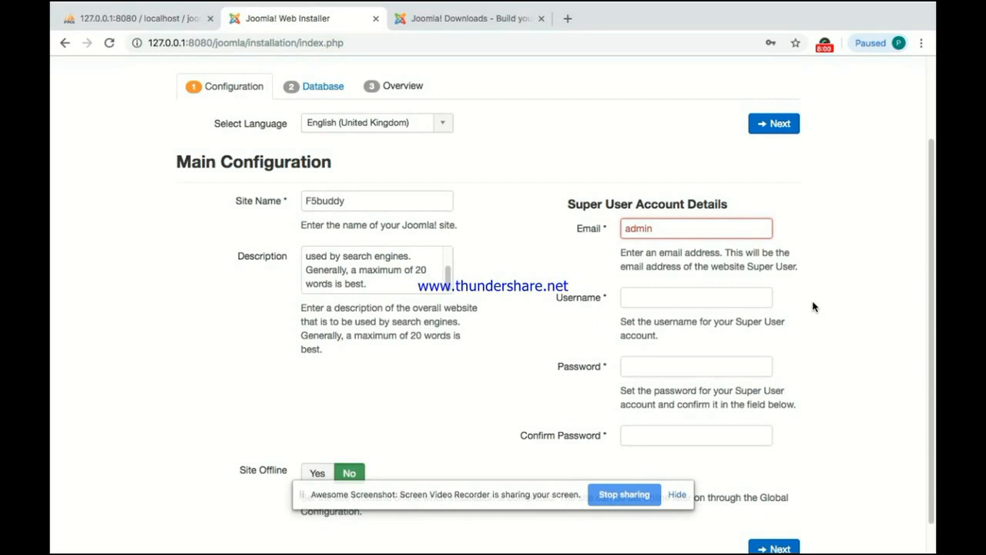
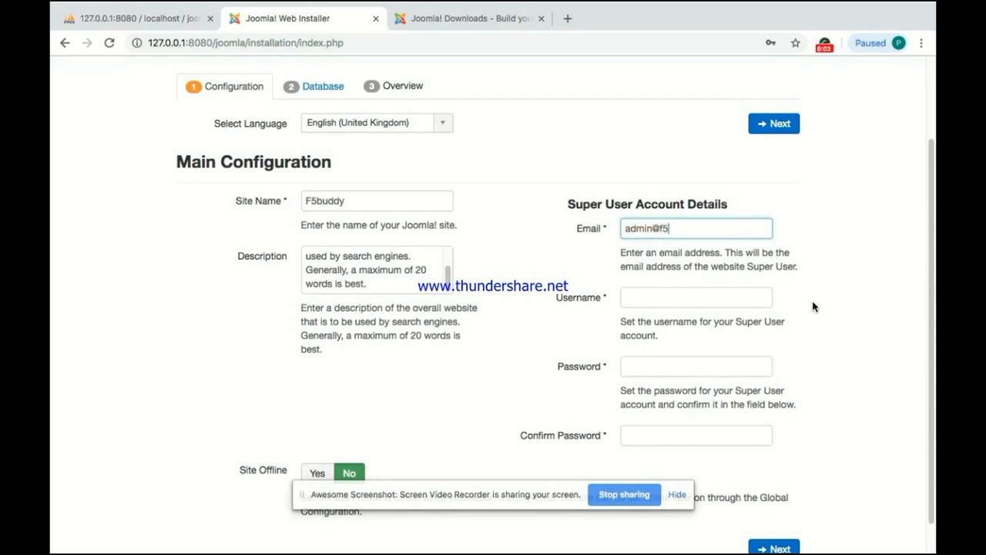
click(682, 299)
text(F5buddy)
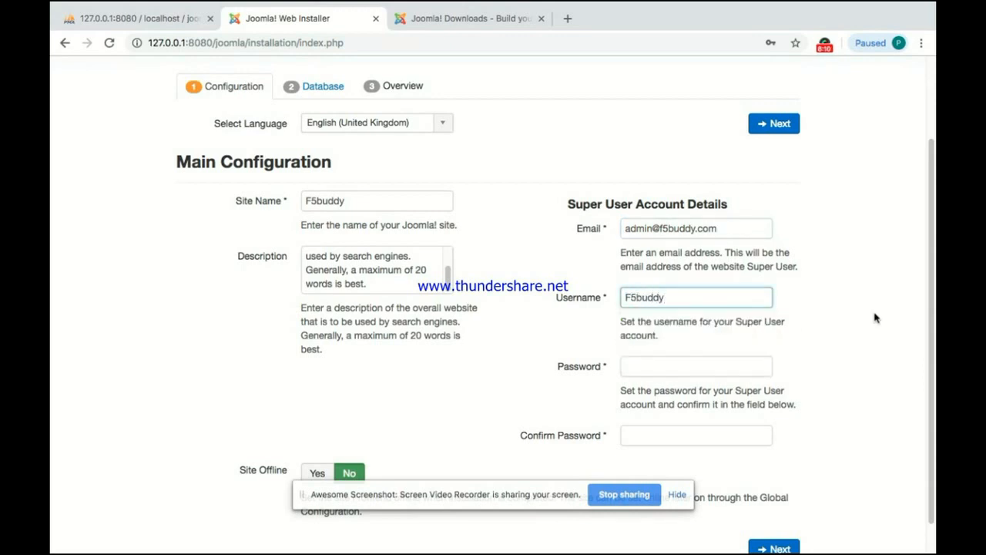
Step: Enter the super user password and repeat it in Confirm Password
click(654, 363)
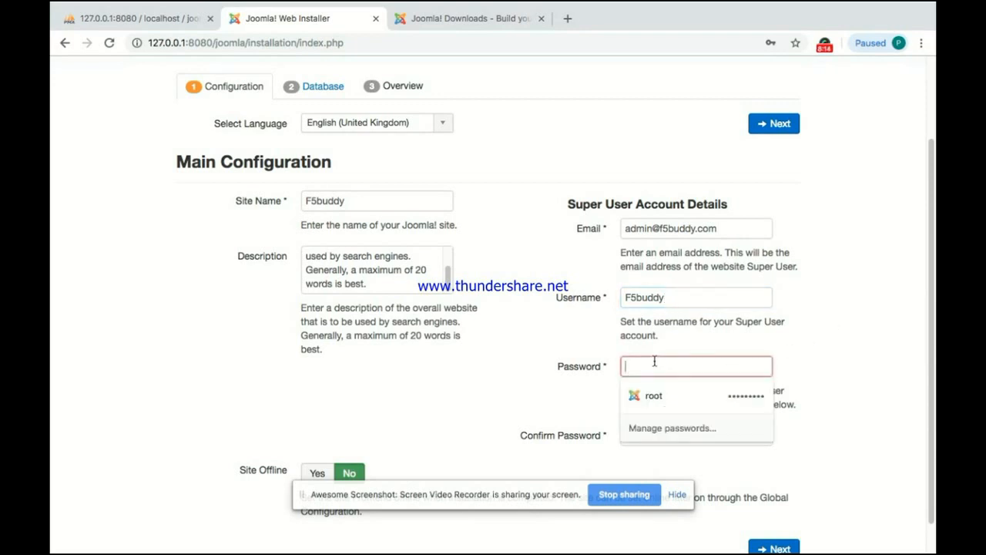
text(ad)
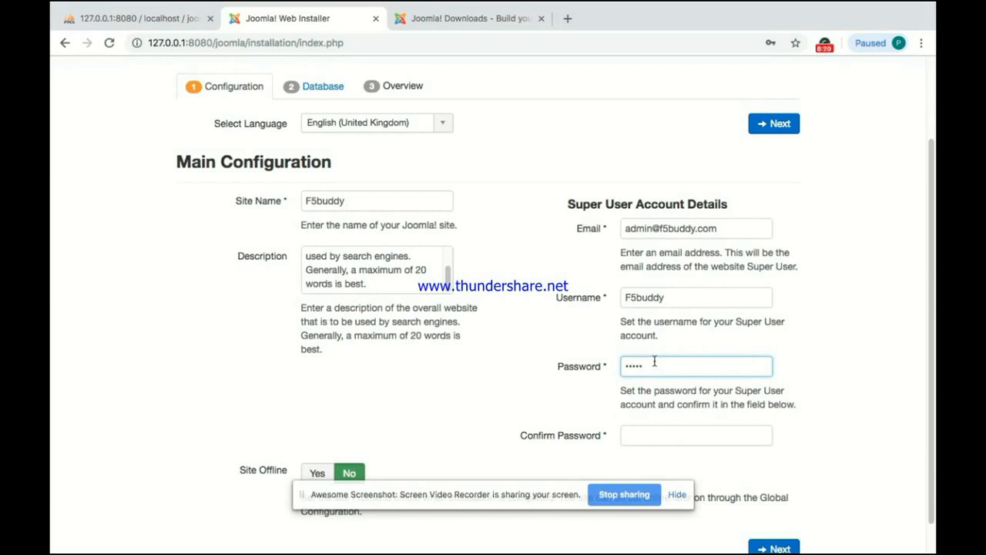
key(BackSpace)
key(BackSpace)
key(BackSpace)
text(ad)
scroll(597, 361, down, 1)
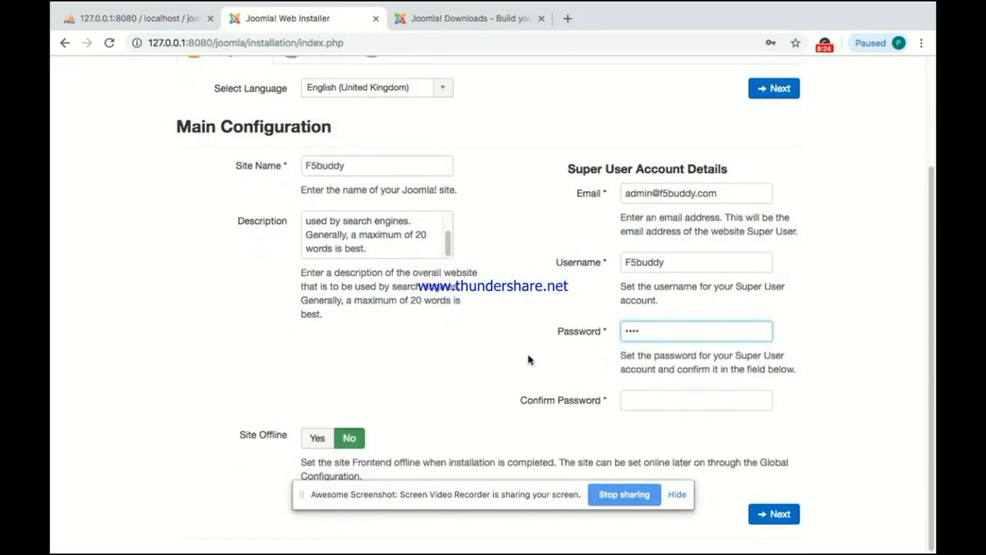
click(640, 401)
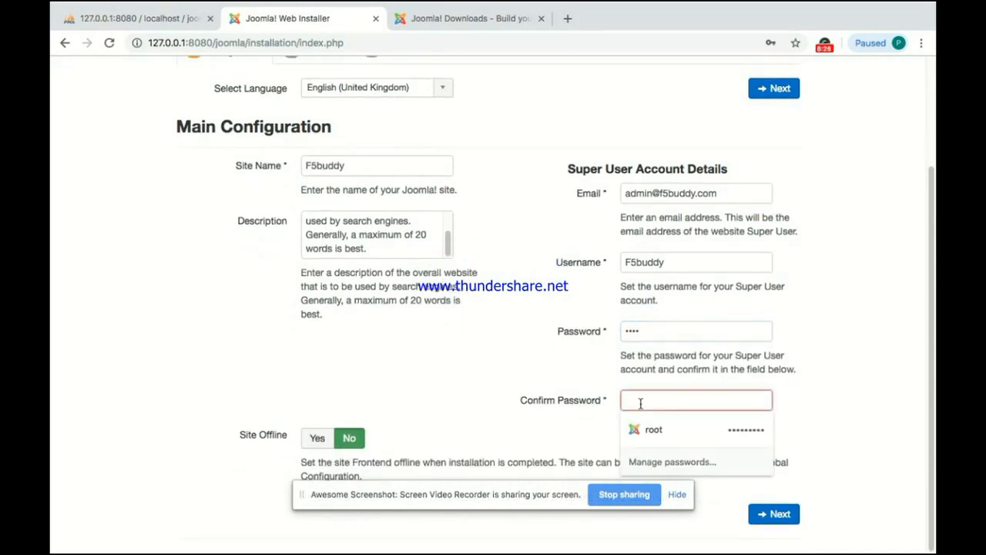
text(ad)
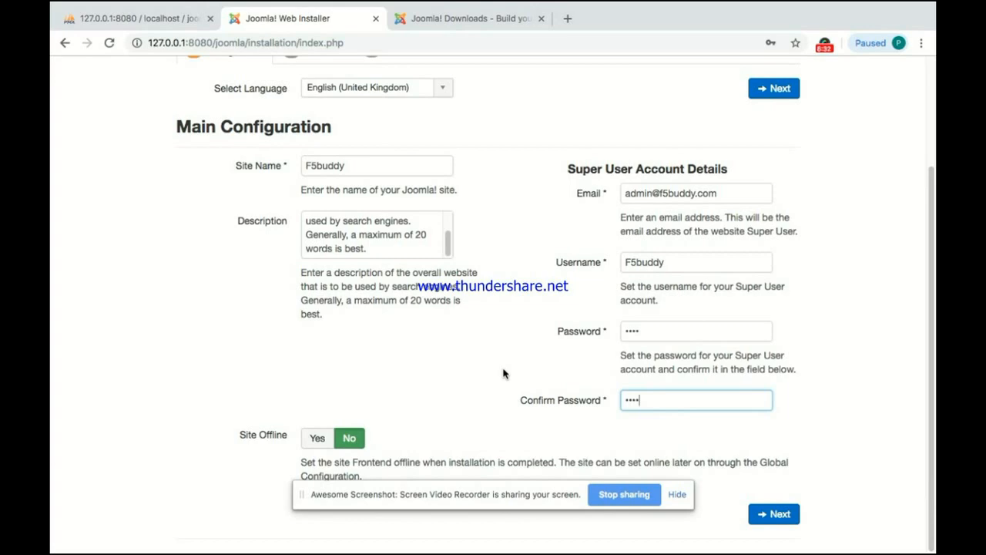
key(ctrl+Up)
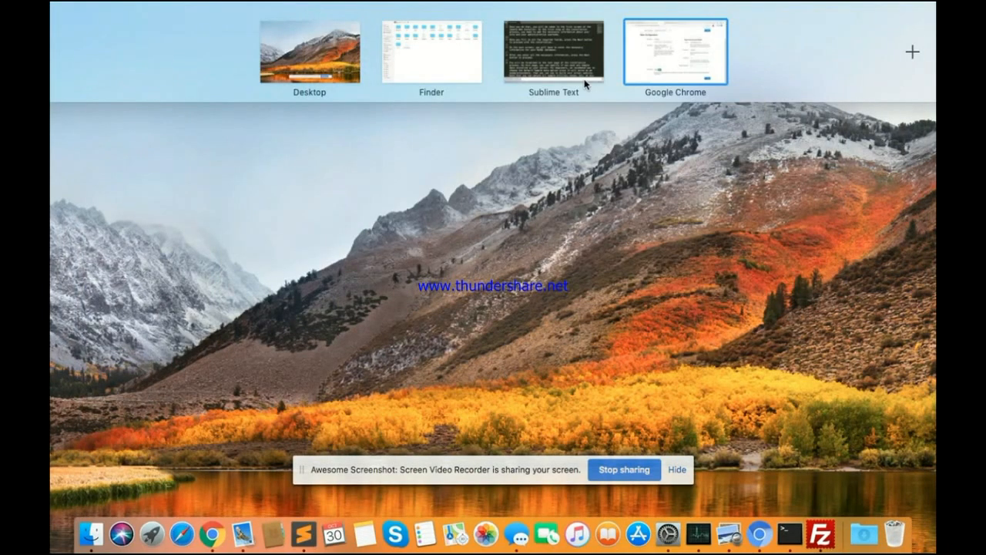
click(572, 50)
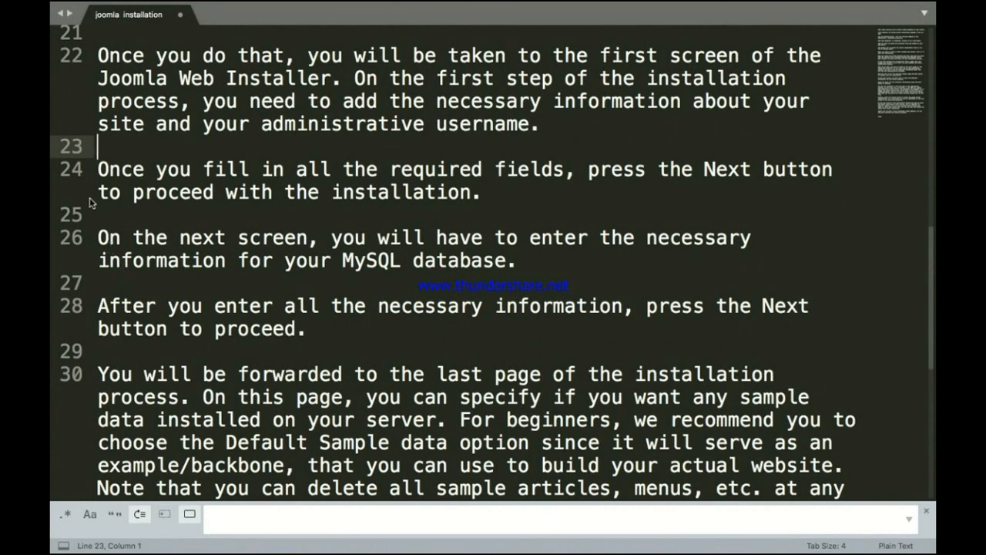
key(Down)
key(shift+Right)
key(shift+Right)
key(shift+Right)
key(shift+Right)
key(shift+Right)
key(shift+Right)
key(shift+Right)
key(shift+Right)
key(shift+Right)
key(shift+Right)
key(shift+Right)
key(shift+Right)
key(shift+Right)
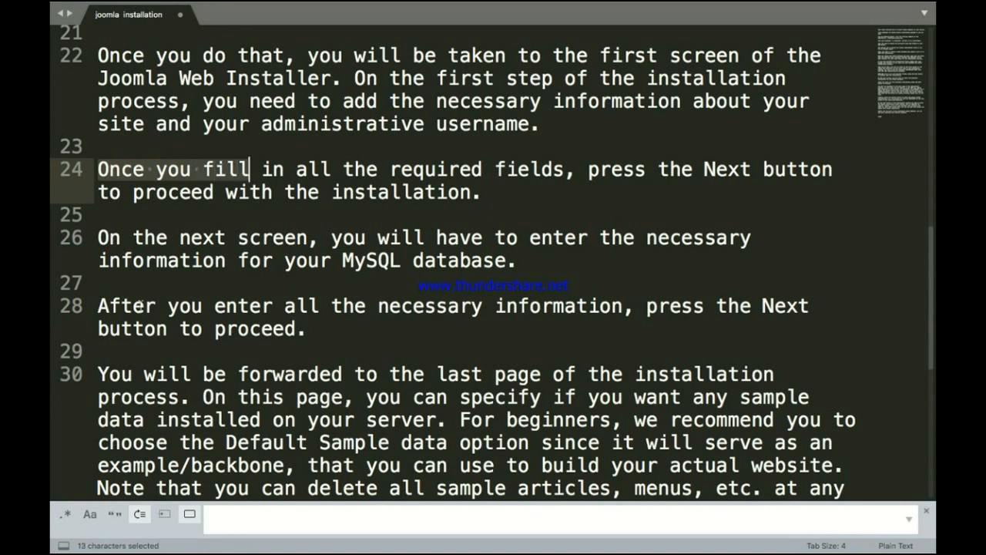
key(shift+Right)
key(shift+Right)
key(shift+Right)
key(shift+Right)
key(shift+Right)
key(shift+Right)
key(shift+Right)
key(shift+Right)
key(shift+Right)
key(shift+Right)
key(shift+Right)
key(shift+Right)
key(shift+Right)
key(shift+Right)
key(shift+Right)
key(shift+Right)
key(shift+Right)
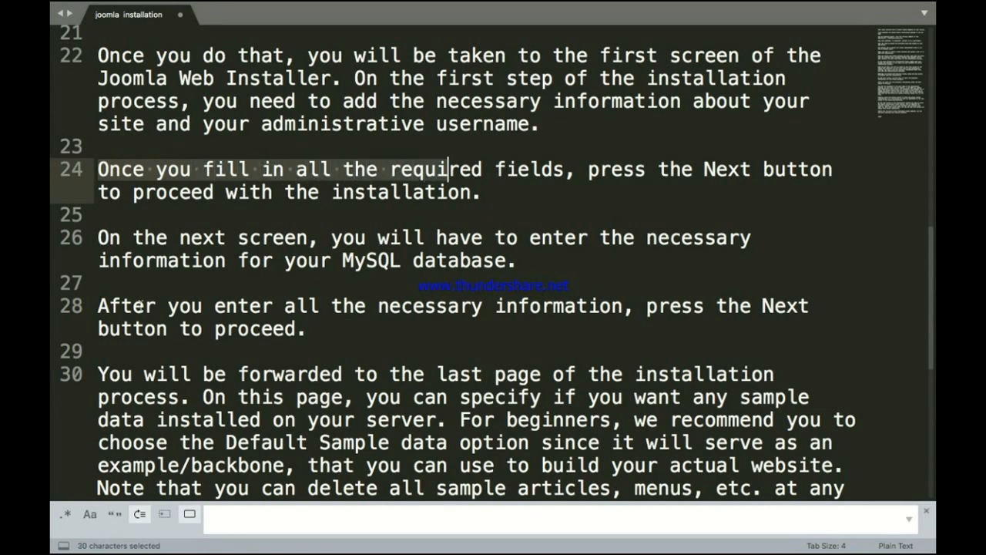
key(shift+Right)
key(shift+Right)
key(shift+Right)
key(shift+Right)
key(shift+Right)
key(shift+Right)
key(shift+Right)
key(shift+Right)
key(shift+Right)
key(shift+Right)
key(shift+Right)
key(shift+Right)
key(shift+Right)
key(shift+Right)
key(shift+Right)
key(shift+Right)
key(shift+Right)
key(shift+Right)
key(shift+Right)
key(shift+Right)
key(shift+Right)
key(shift+Right)
key(shift+Right)
key(shift+Right)
key(shift+Right)
key(shift+Right)
key(shift+Right)
key(shift+Right)
key(shift+Right)
key(shift+Right)
key(shift+Right)
key(shift+Right)
key(shift+Right)
key(shift+Right)
key(shift+Right)
key(shift+Right)
key(shift+Right)
key(shift+Right)
key(shift+Right)
key(shift+Right)
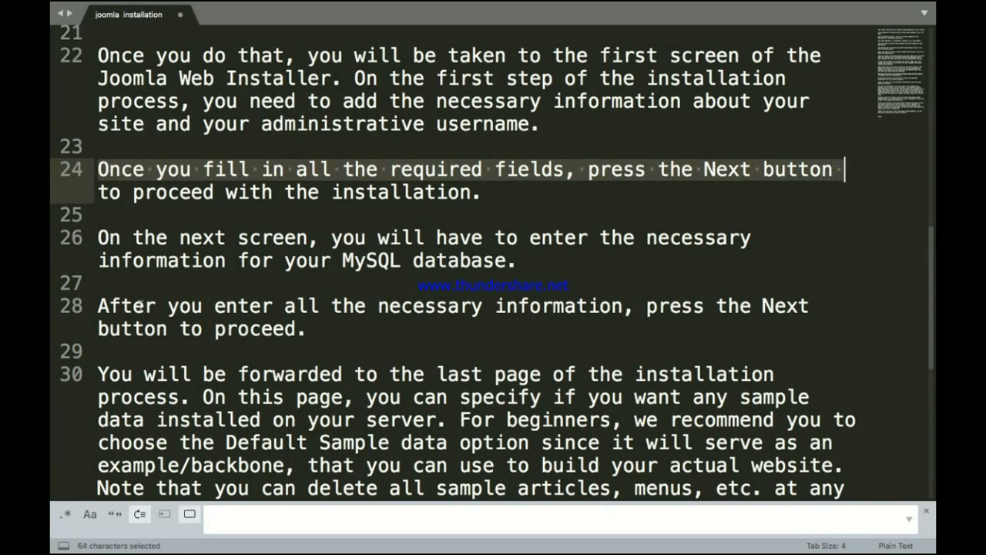
key(shift+Right)
key(shift+Right)
key(shift+Right)
key(shift+Right)
key(shift+Right)
key(shift+Right)
key(shift+Right)
key(shift+Right)
key(shift+Right)
key(shift+Right)
key(shift+Right)
key(shift+Right)
key(shift+Right)
key(shift+Right)
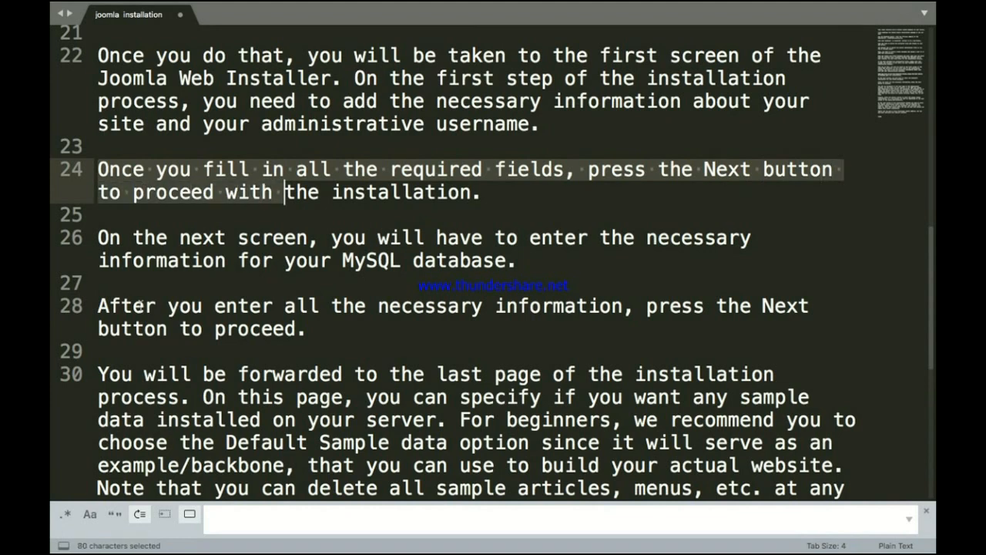
key(shift+Right)
key(shift+Right)
key(shift+Right)
key(shift+Right)
key(shift+Right)
key(shift+Right)
key(shift+Right)
key(shift+Right)
key(shift+Right)
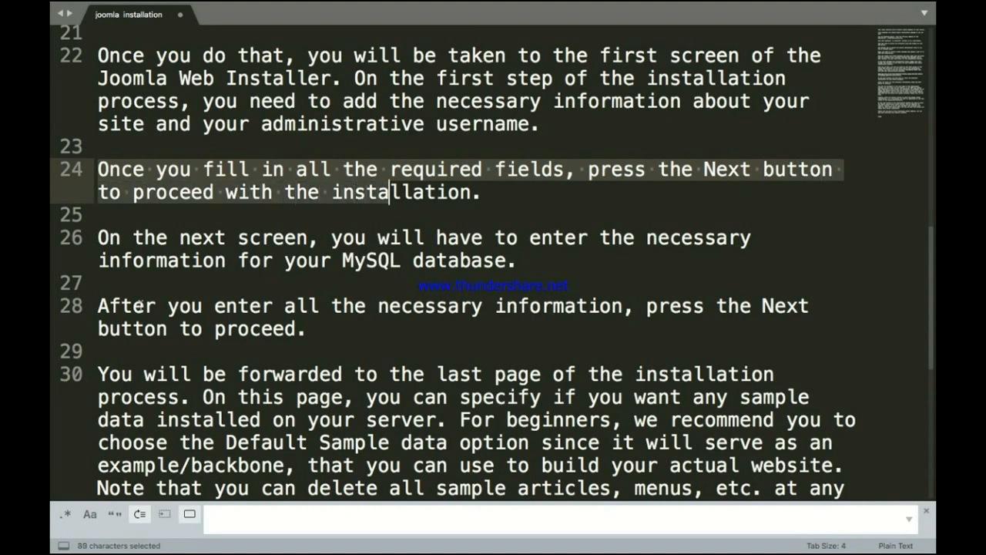
key(shift+Right)
key(shift+Right)
key(shift+Right)
key(shift+Right)
key(shift+Right)
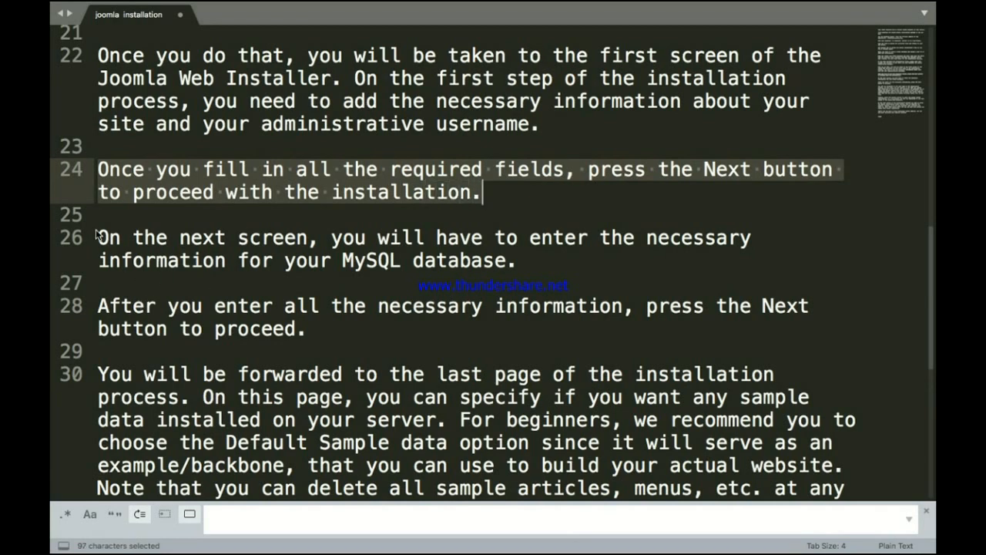
click(483, 200)
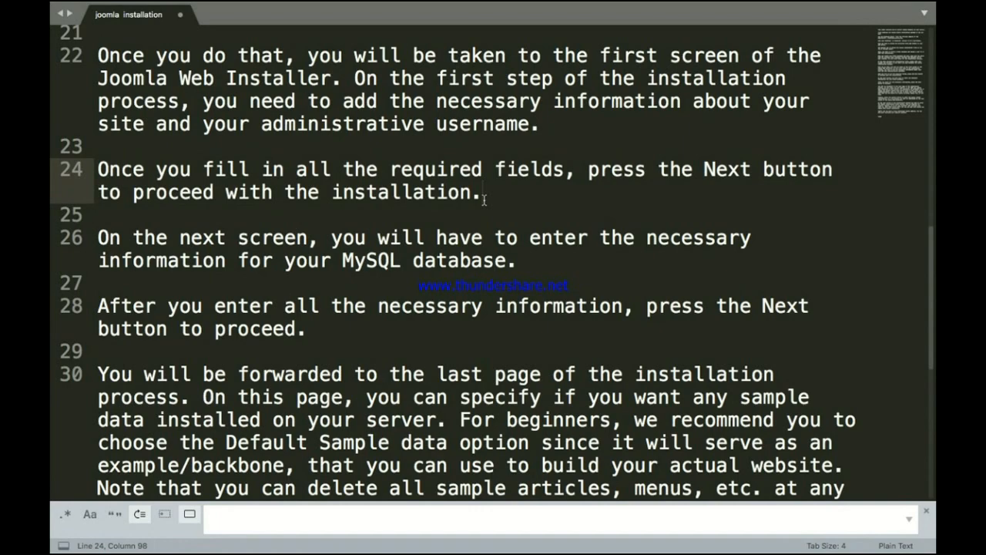
key(ctrl+Up)
click(651, 52)
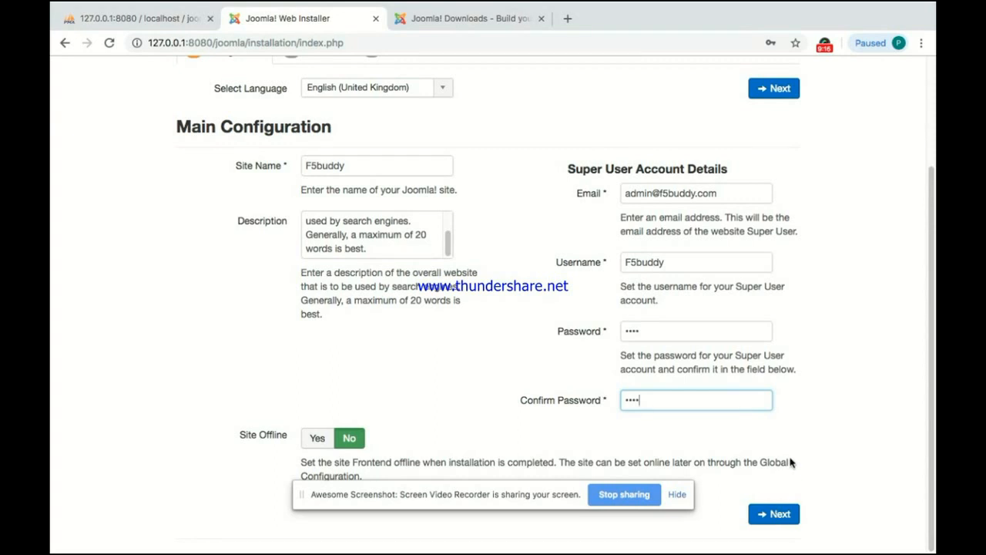
Step: Advance the installer to Database Configuration, then return to the Sublime Text installation notes
scroll(790, 462, up, 2)
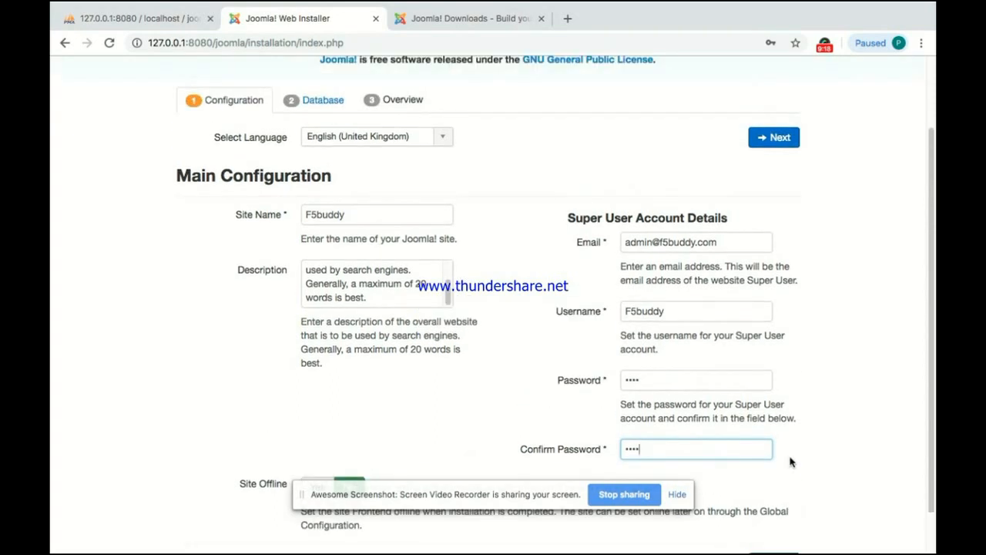
scroll(790, 461, down, 2)
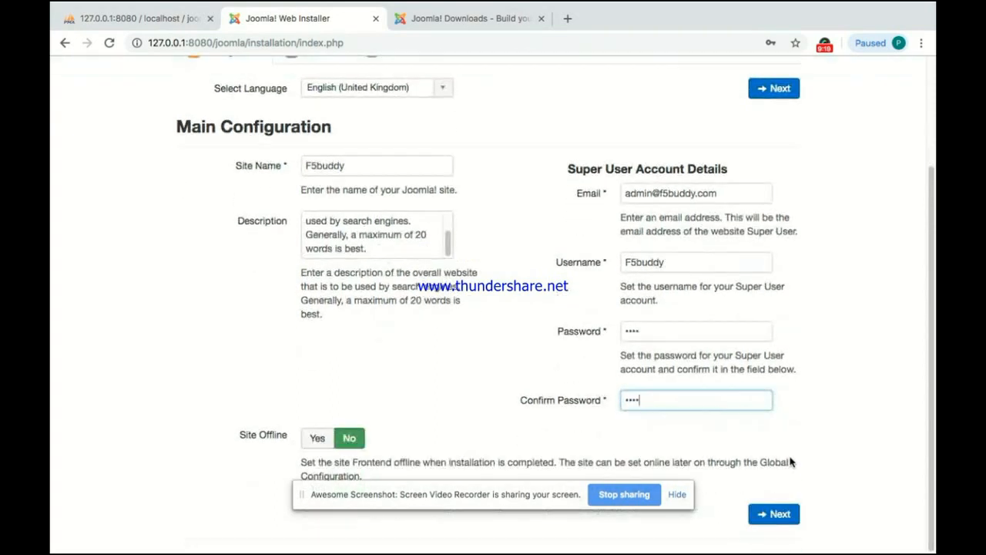
click(779, 515)
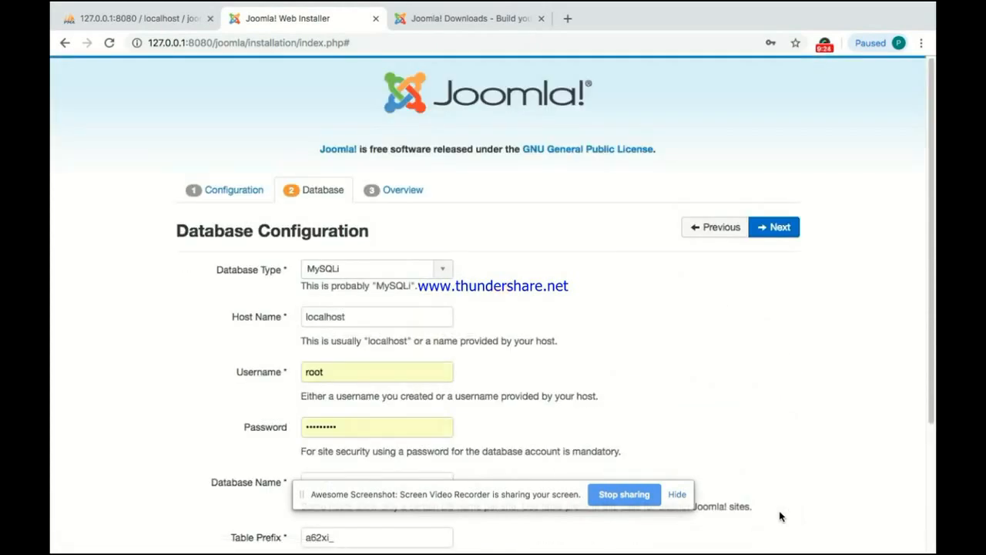
key(ctrl+Up)
click(544, 68)
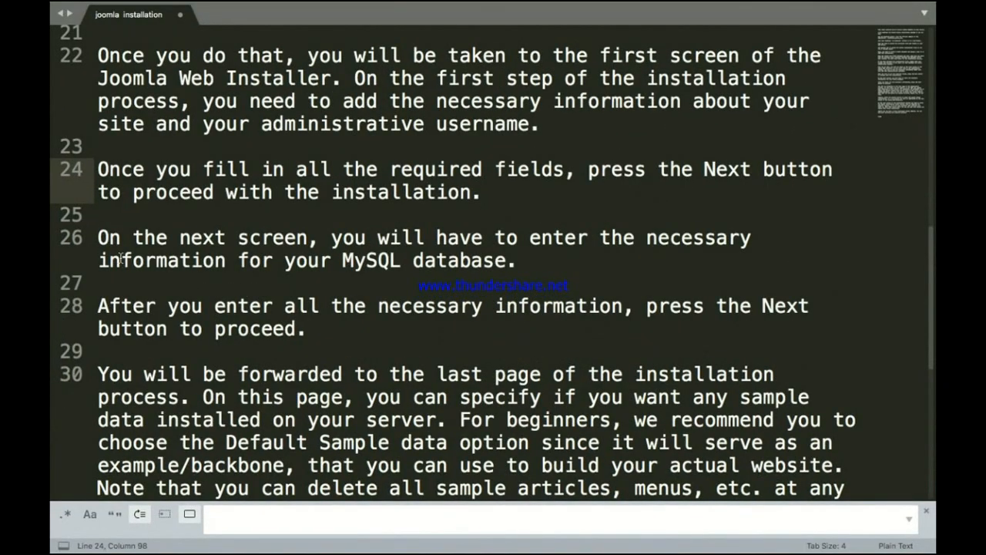
Step: Highlight the line 26 sentence about entering the MySQL database information
click(102, 239)
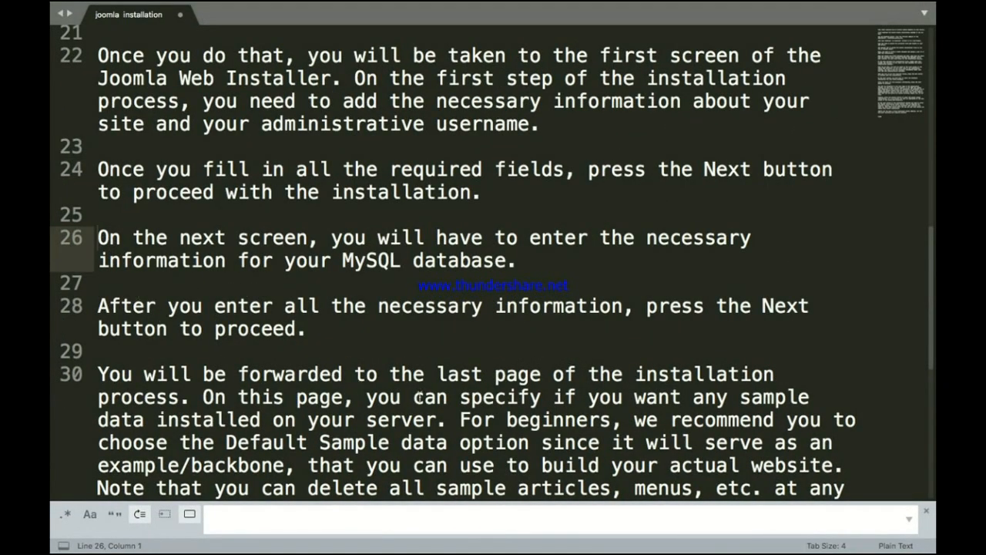
key(shift+Right)
key(shift+Right)
key(shift+Right)
key(shift+Right)
key(shift+Right)
key(shift+Right)
key(shift+Right)
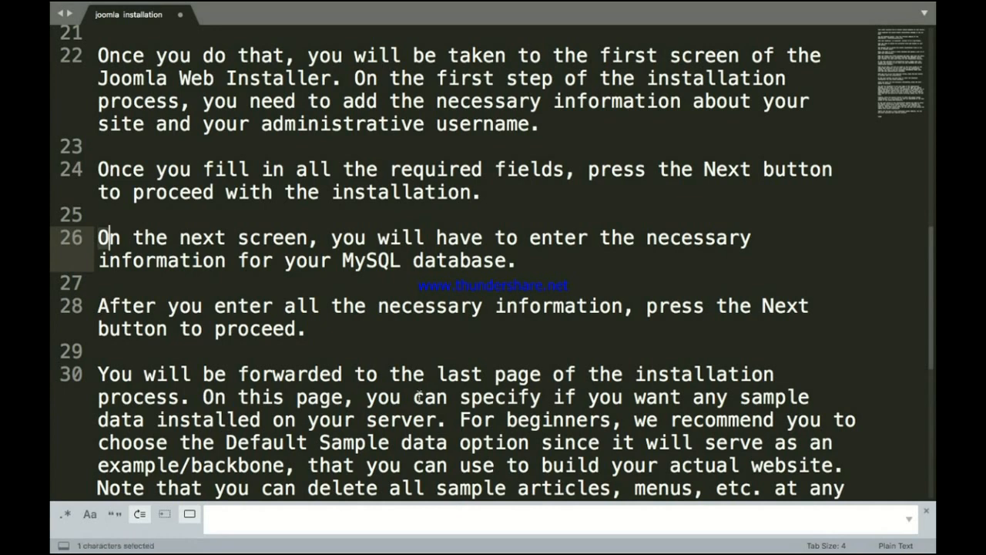
key(shift+Right)
key(shift+Right)
key(shift+Right)
key(shift+Right)
key(shift+Right)
key(shift+Right)
key(shift+Right)
key(shift+Right)
key(shift+Right)
key(shift+Right)
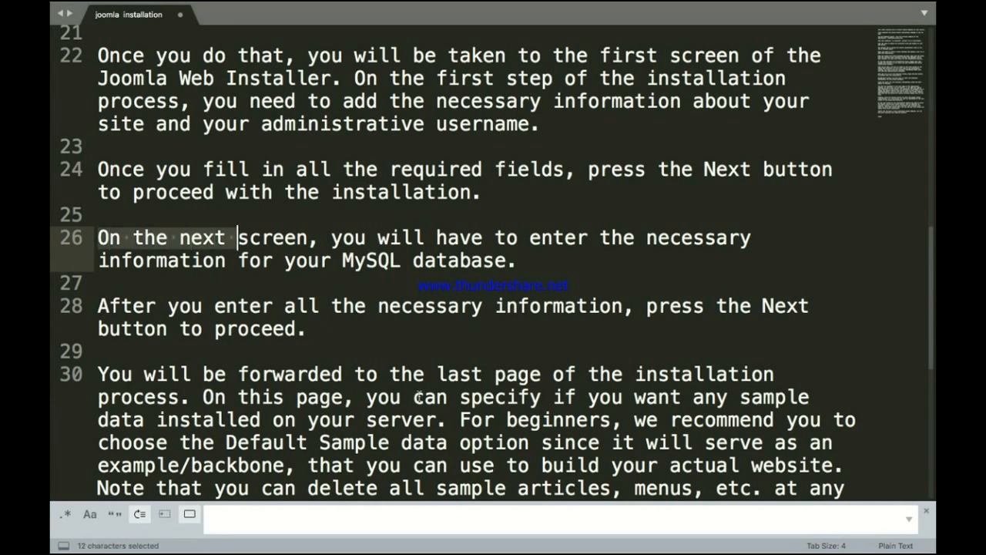
key(shift+Right)
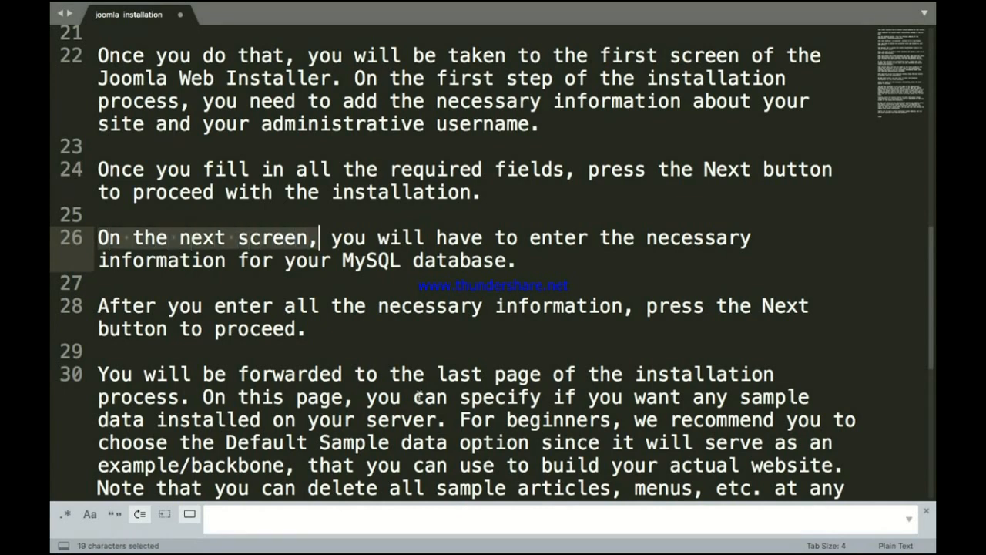
key(shift+Right)
key(shift+Right)
key(shift+Right)
key(shift+Right)
key(shift+Right)
key(shift+Right)
key(shift+Right)
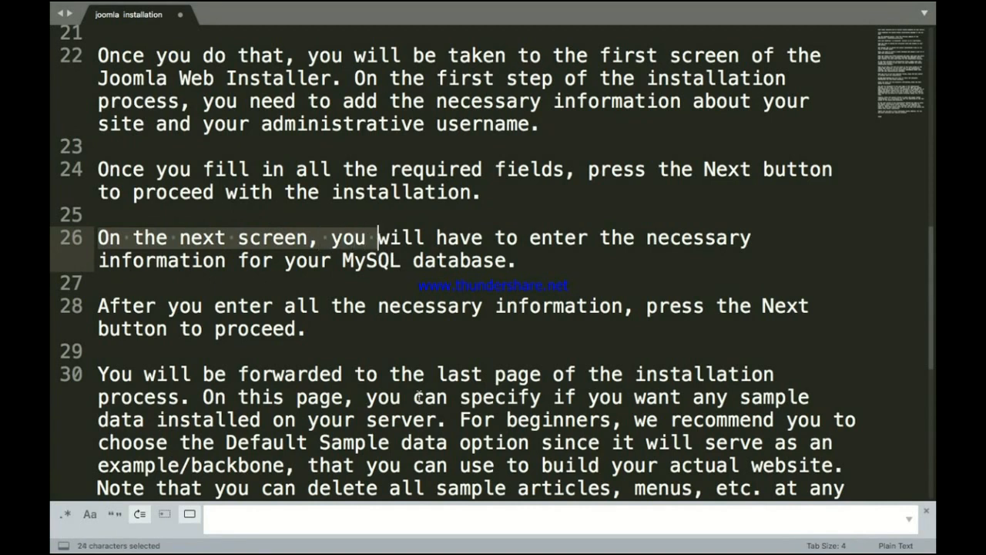
key(shift+Right)
key(shift+Right)
key(shift+Right)
key(shift+Right)
key(shift+Right)
key(shift+Right)
key(shift+Right)
key(shift+Right)
key(shift+Right)
key(shift+Right)
key(shift+Right)
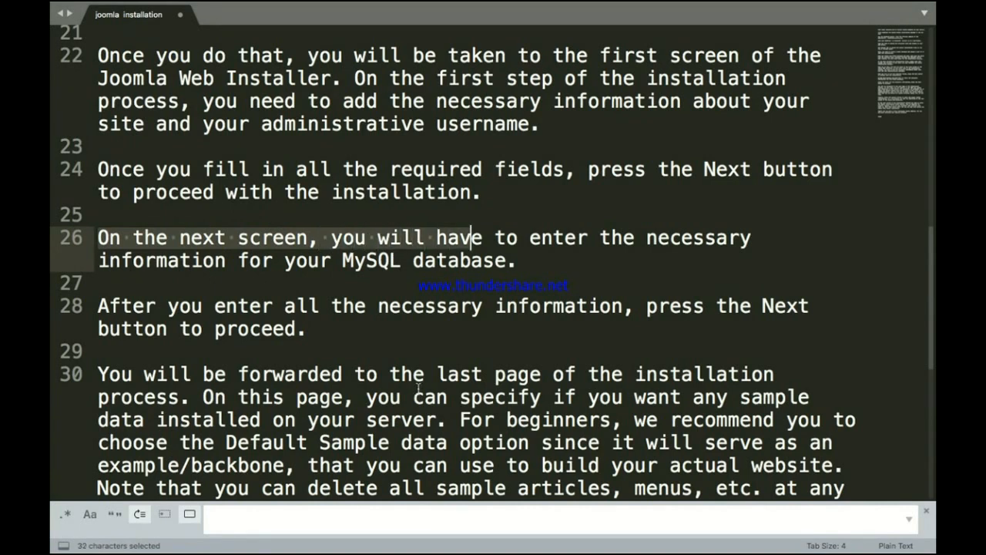
key(shift+Right)
key(shift+Right)
key(shift+Right)
key(shift+Right)
key(shift+Right)
key(shift+Right)
key(shift+Right)
key(shift+Right)
key(shift+Right)
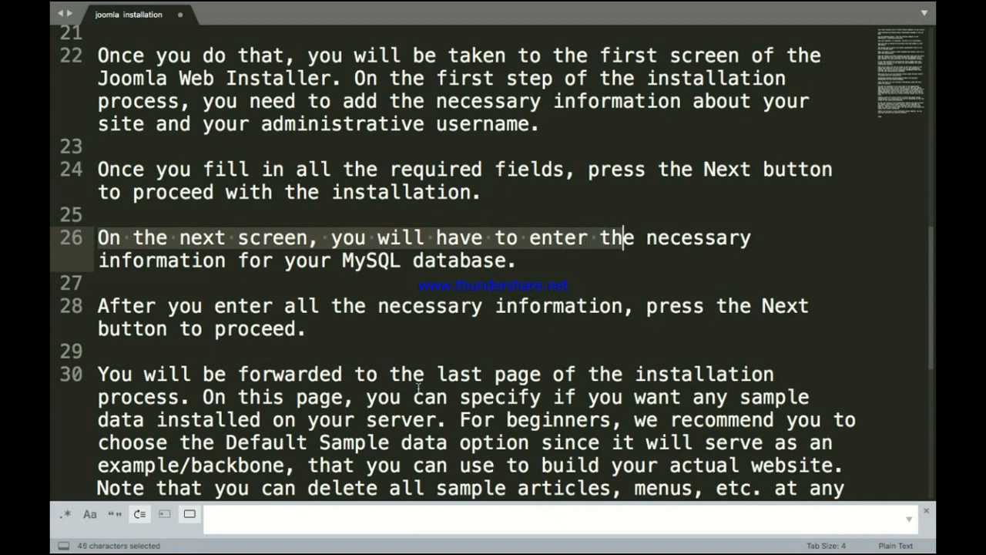
key(shift+Right)
key(shift+Right)
key(shift+Right)
key(shift+Right)
key(shift+Right)
key(shift+Right)
key(shift+Right)
key(shift+Right)
key(shift+Right)
key(shift+Right)
key(shift+Right)
key(shift+Right)
key(shift+Right)
key(shift+Right)
key(shift+Right)
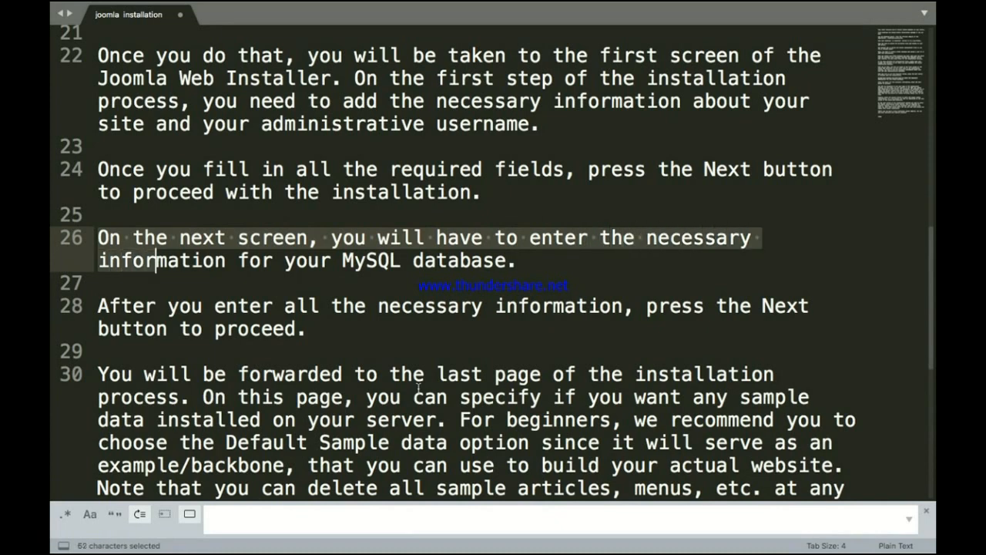
key(shift+Right)
key(shift+Right)
key(shift+Right)
key(shift+Right)
key(shift+Right)
key(shift+Right)
key(shift+Right)
key(shift+Right)
key(shift+Right)
key(shift+Right)
key(shift+Right)
key(shift+Right)
key(shift+Right)
key(shift+Right)
key(shift+Right)
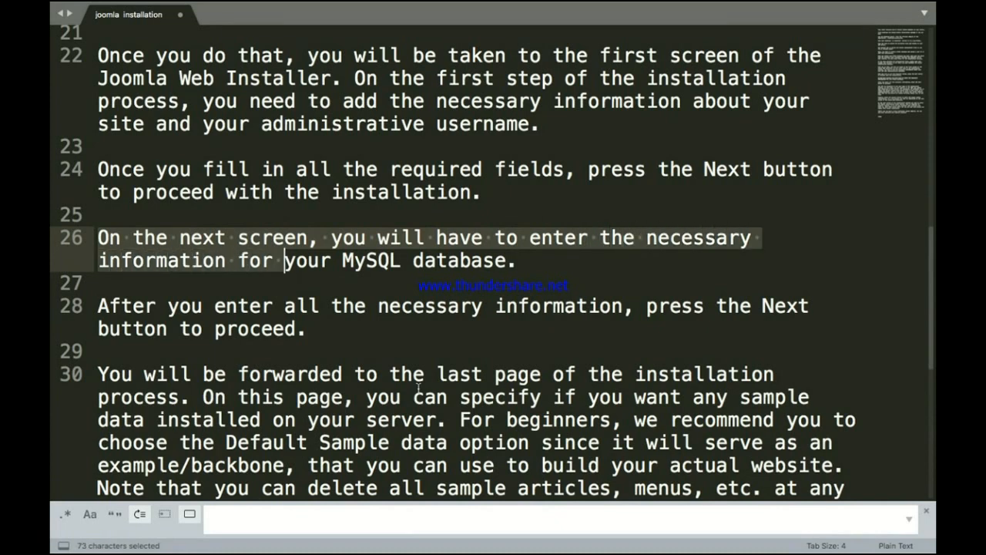
key(shift+Right)
key(shift+Right)
key(shift+Right)
key(shift+Right)
key(shift+Right)
key(shift+Right)
key(shift+Right)
key(shift+Right)
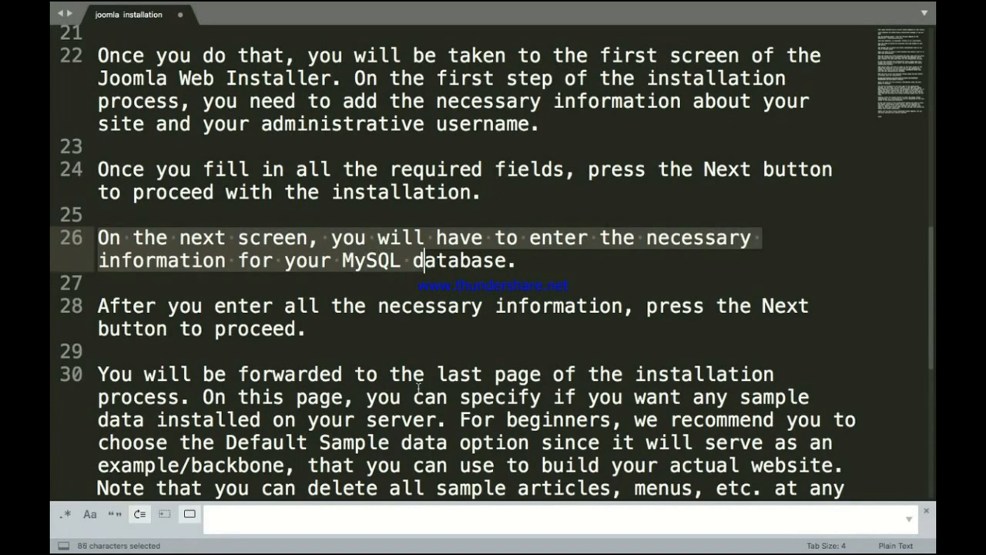
key(shift+Right)
key(shift+Right)
key(shift+Right)
key(shift+Right)
key(shift+Right)
key(shift+Right)
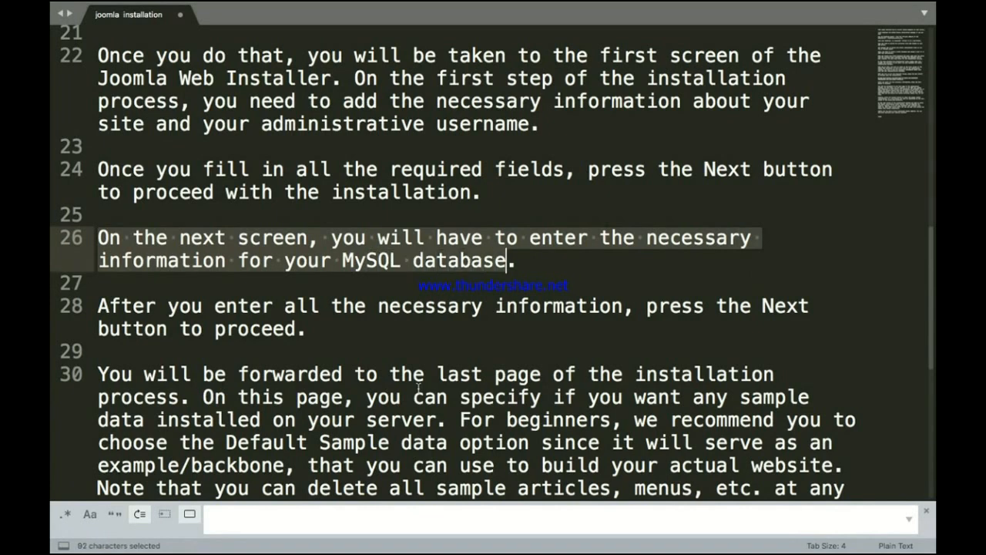
key(shift+Right)
key(ctrl+Up)
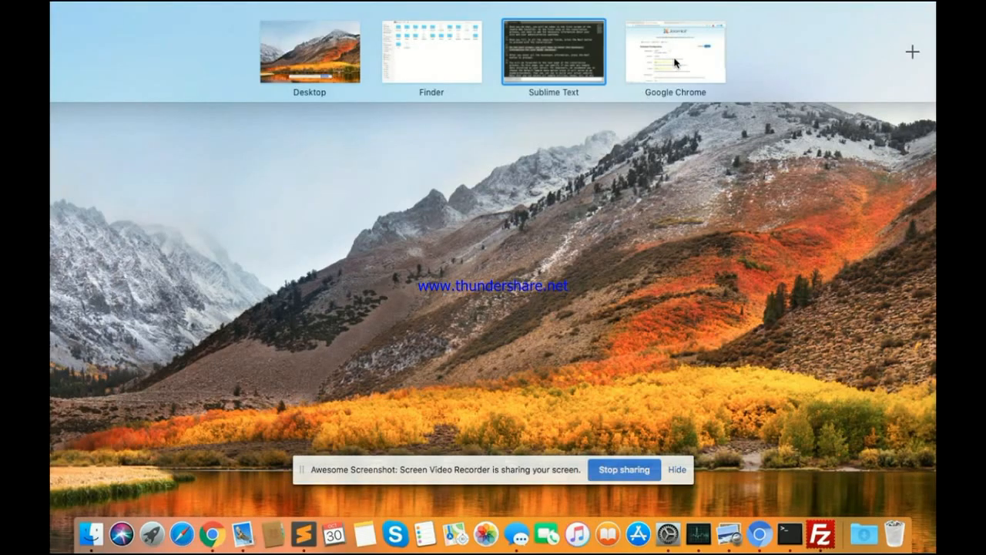
Step: Back in the installer, replace the database password with a re-entered one
click(674, 61)
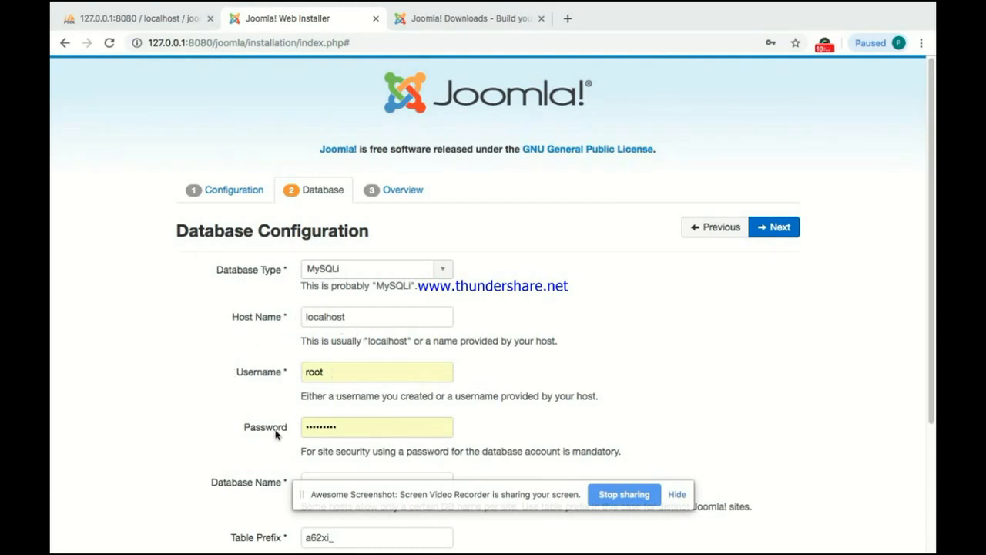
click(338, 429)
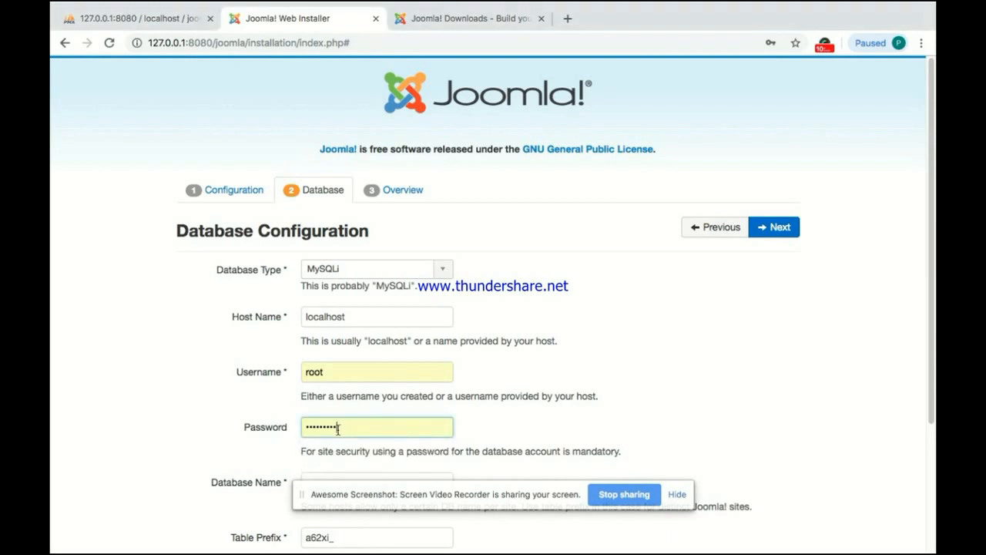
drag(338, 428, 289, 430)
text(•)
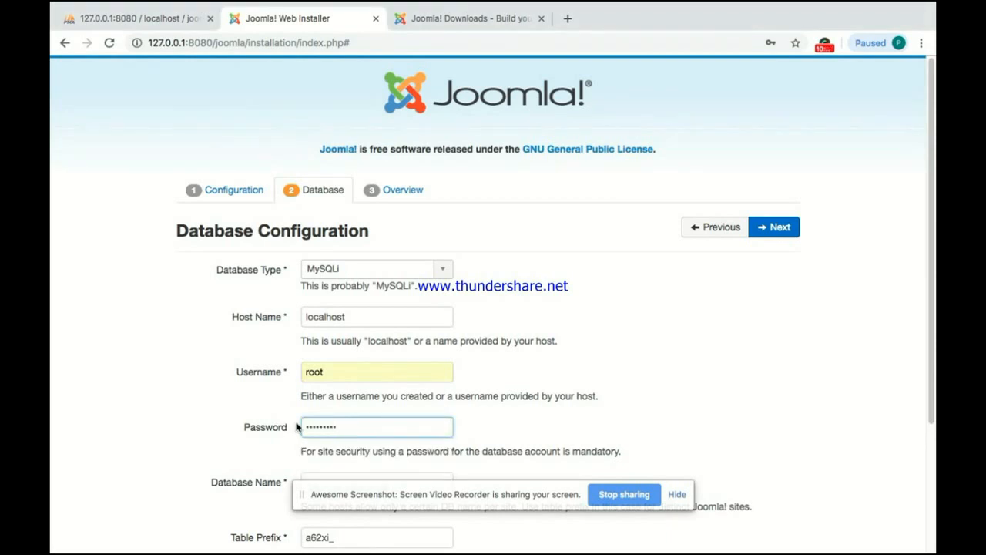
scroll(590, 385, down, 2)
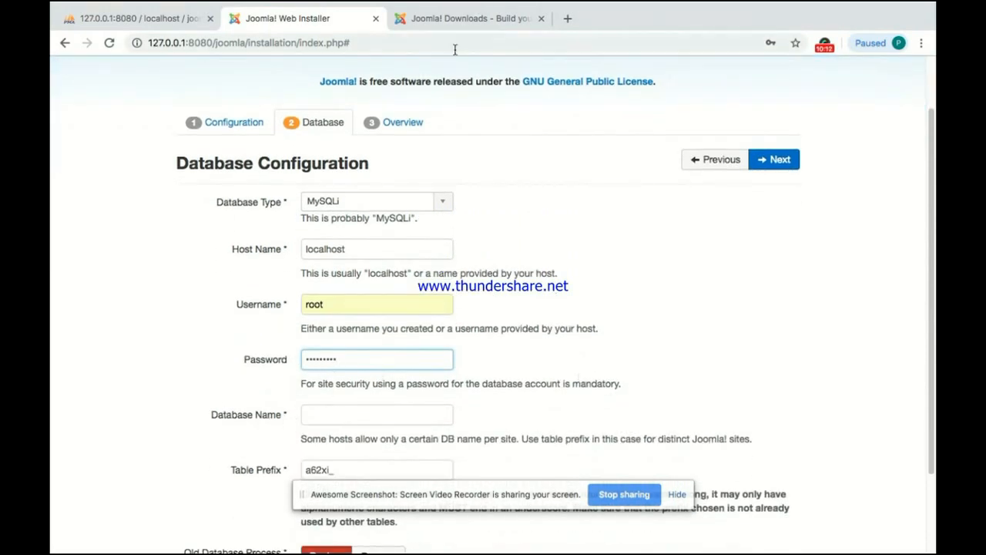
Step: After checking the joomla database in phpMyAdmin, enter joomla as the Database Name
click(158, 19)
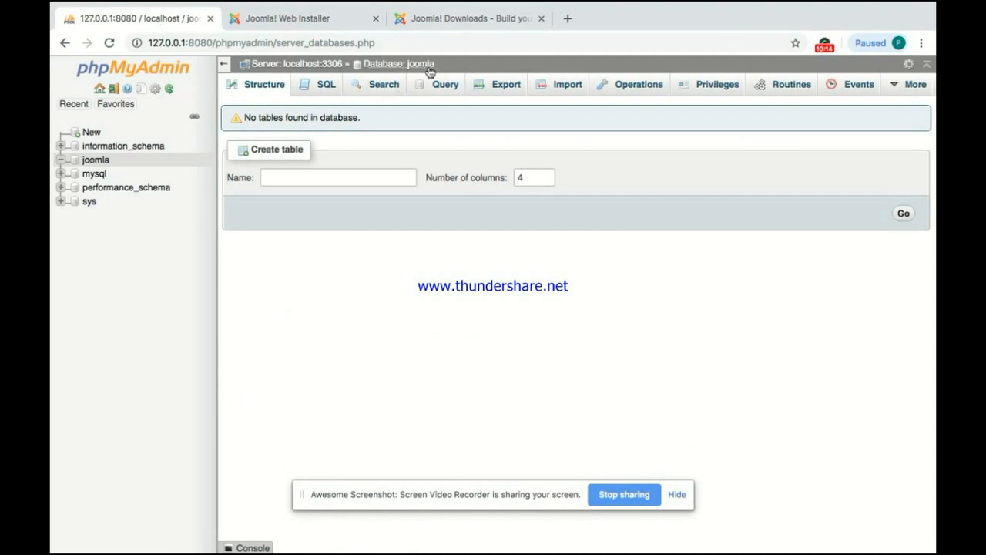
click(285, 18)
click(349, 416)
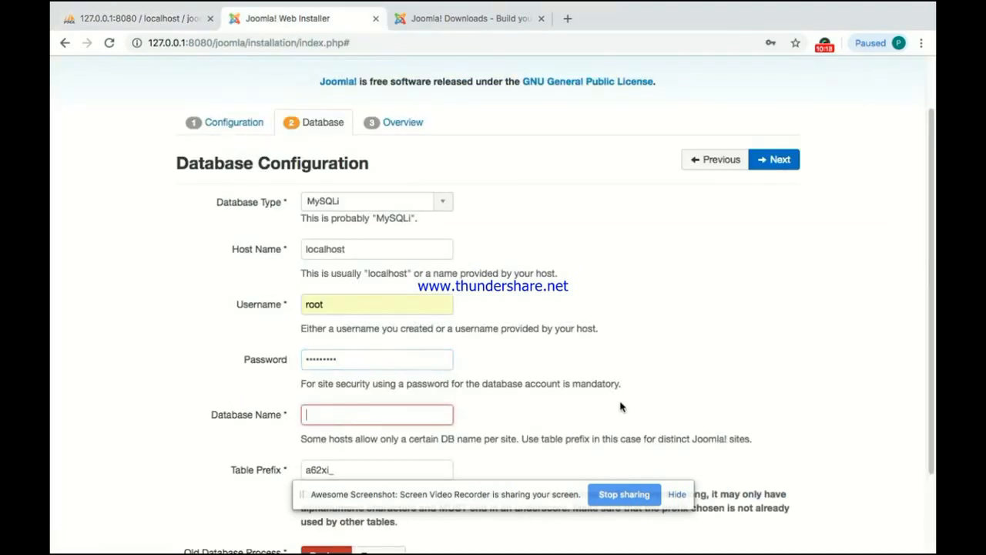
text(joomla)
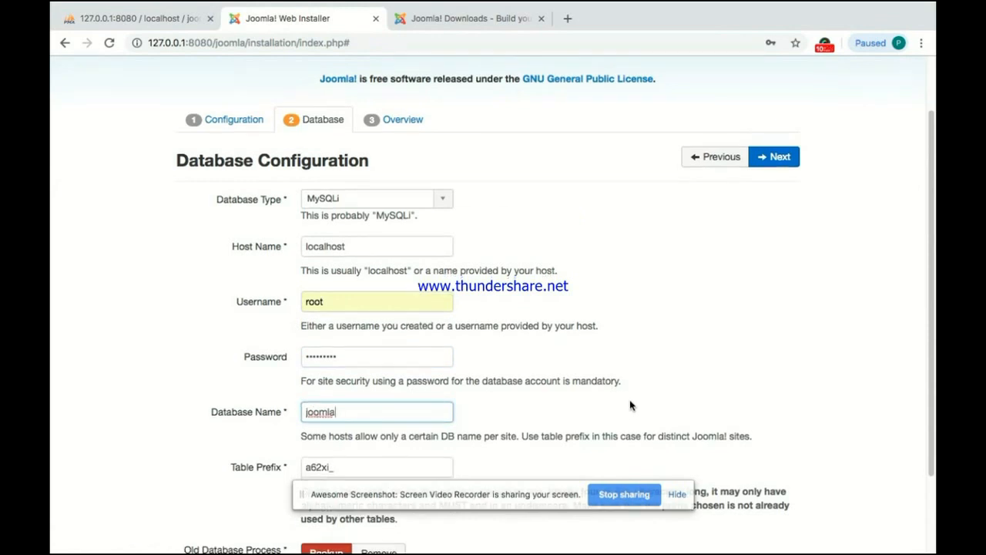
scroll(630, 405, down, 2)
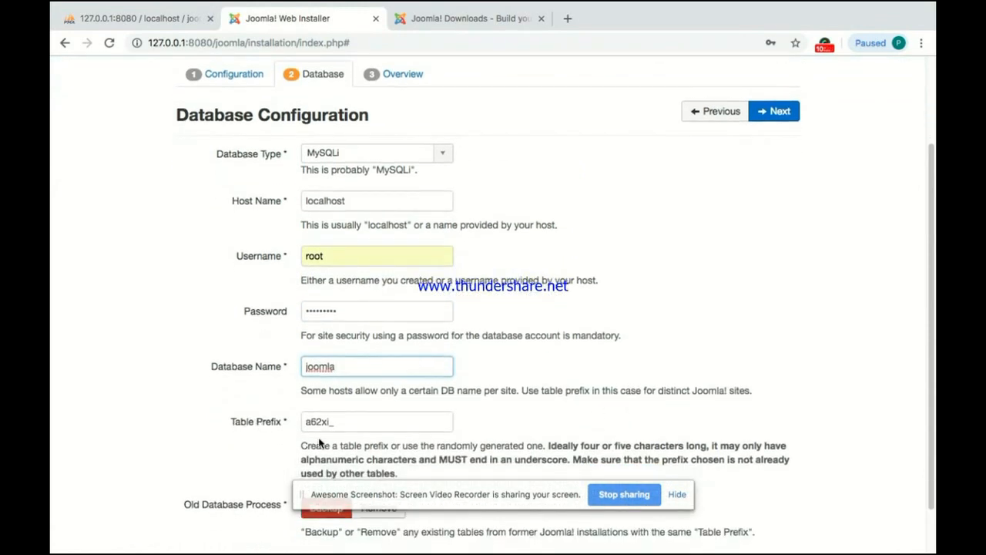
scroll(447, 425, down, 2)
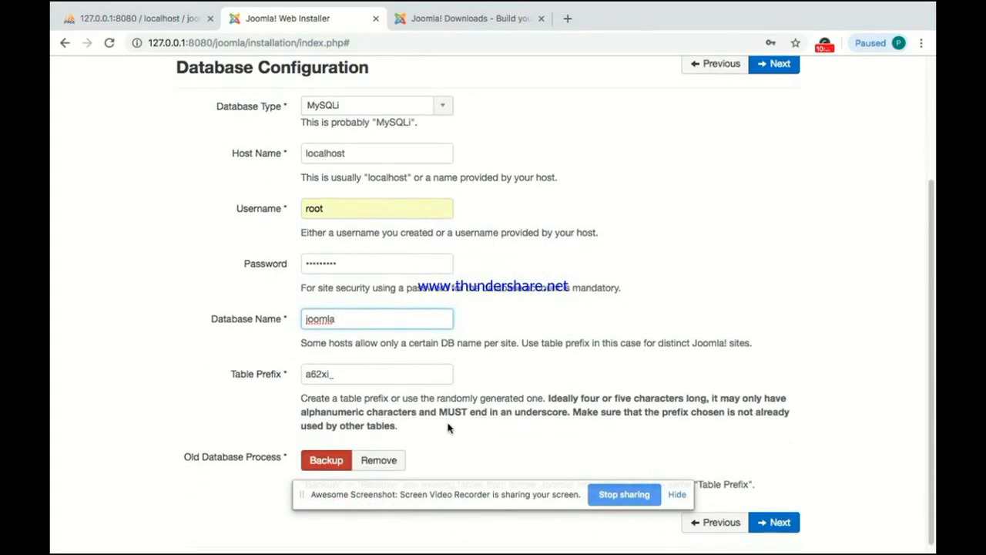
scroll(449, 428, up, 3)
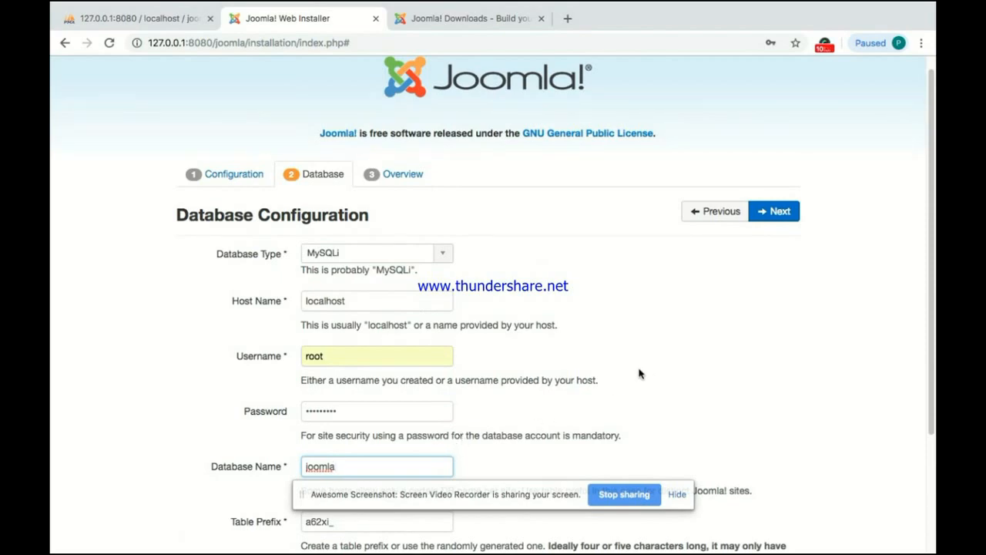
key(ctrl+Up)
Step: In Sublime Text, highlight the line 28 sentence about pressing Next after entering the database details
click(571, 51)
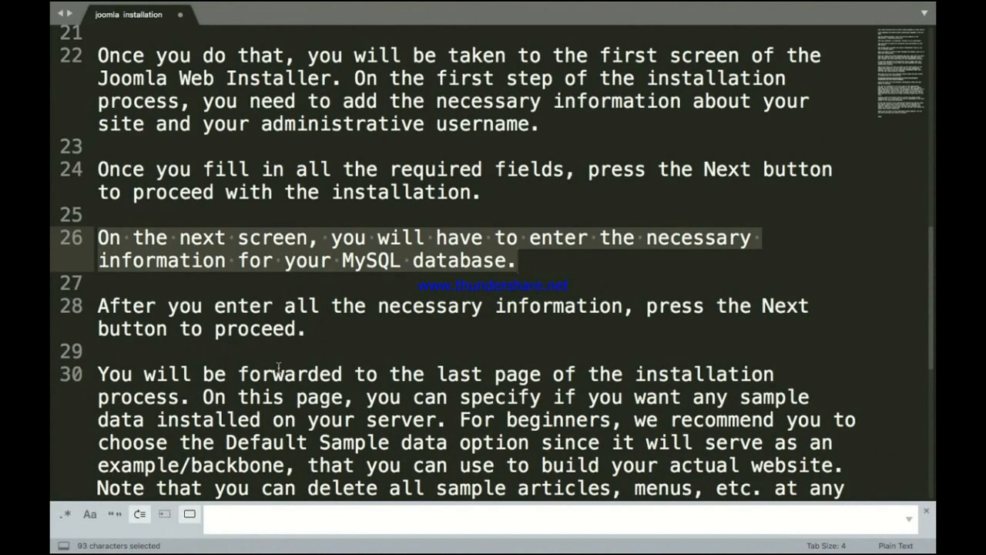
click(102, 307)
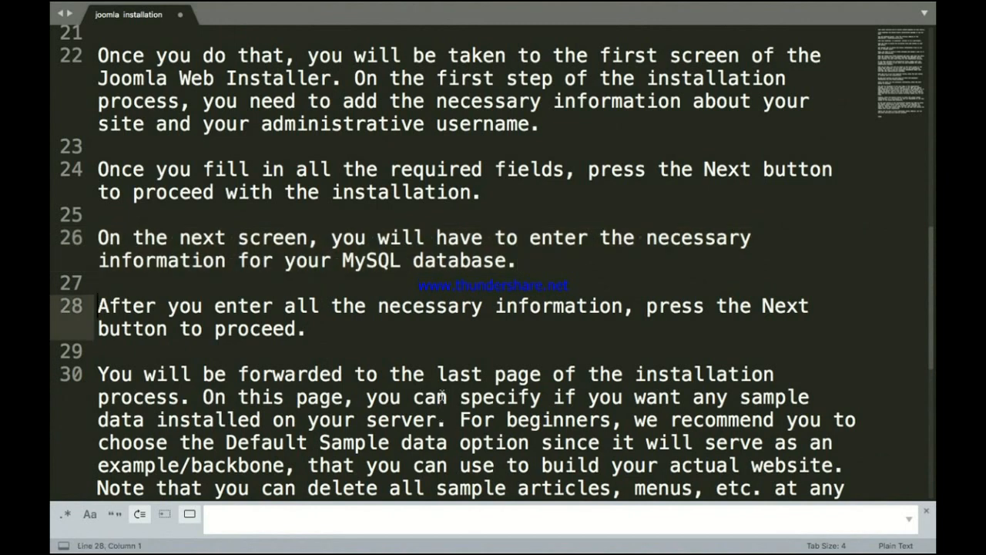
key(shift+Right)
key(shift+Right)
key(shift+Right)
key(shift+Right)
key(shift+Right)
key(shift+Right)
key(shift+Right)
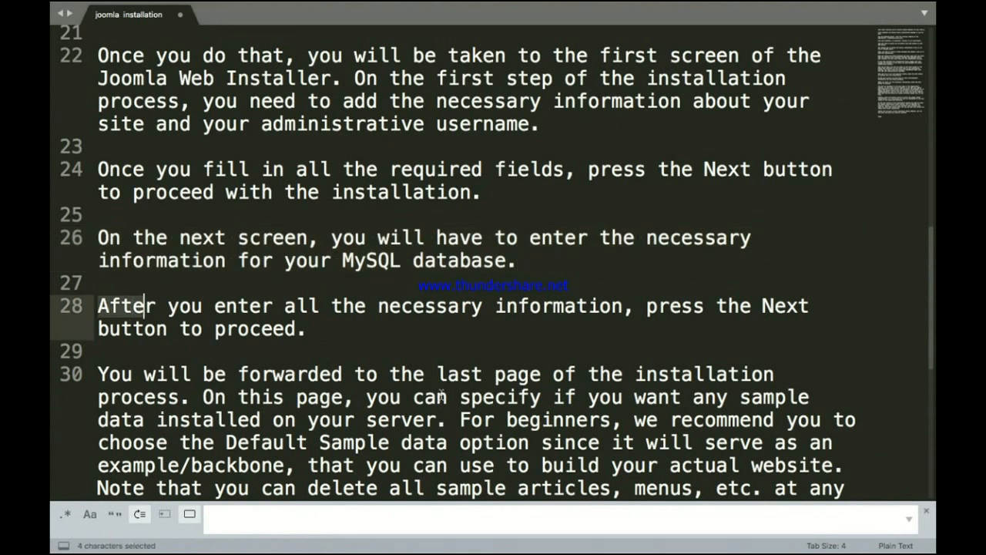
key(shift+Right)
key(shift+Right)
key(shift+Right)
key(shift+Right)
key(shift+Right)
key(shift+Right)
key(shift+Right)
key(shift+Right)
key(shift+Right)
key(shift+Right)
key(shift+Right)
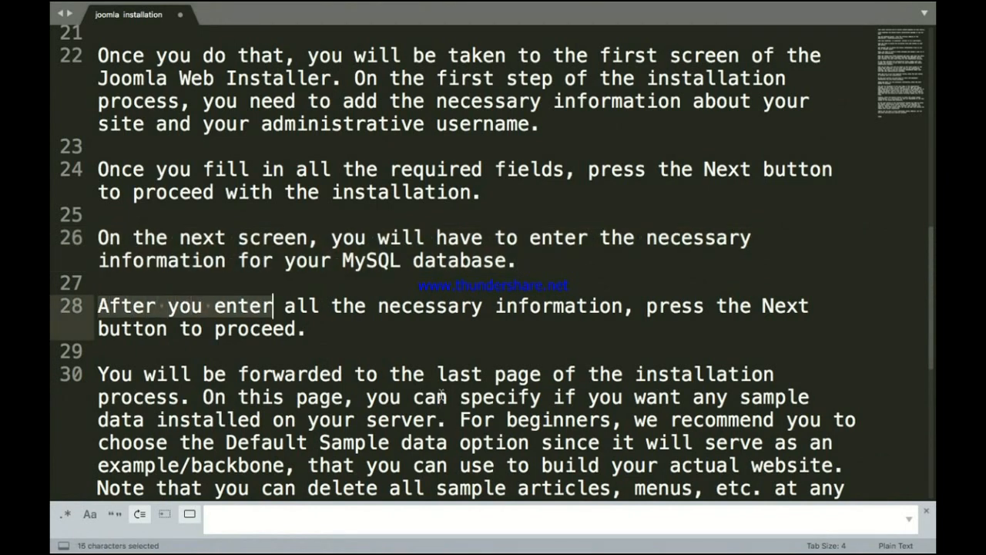
key(shift+Right)
key(shift+Right)
key(shift+Right)
key(shift+Right)
key(shift+Right)
key(shift+Right)
key(shift+Right)
key(shift+Right)
key(shift+Right)
key(shift+Right)
key(shift+Right)
key(shift+Right)
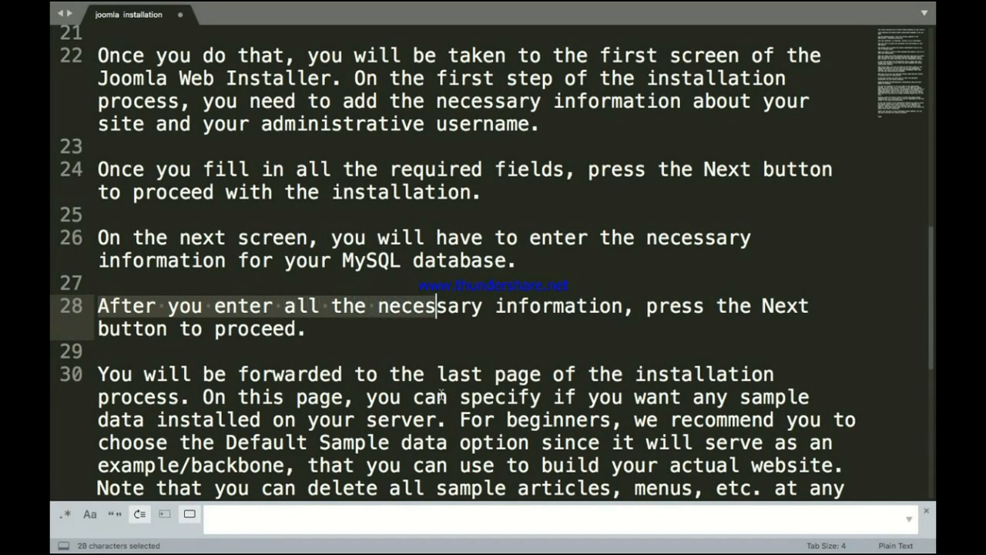
key(shift+Right)
key(shift+Right)
key(shift+Right)
key(shift+Right)
key(shift+Right)
key(shift+Right)
key(shift+Right)
key(shift+Right)
key(shift+Right)
key(shift+Right)
key(shift+Right)
key(shift+Right)
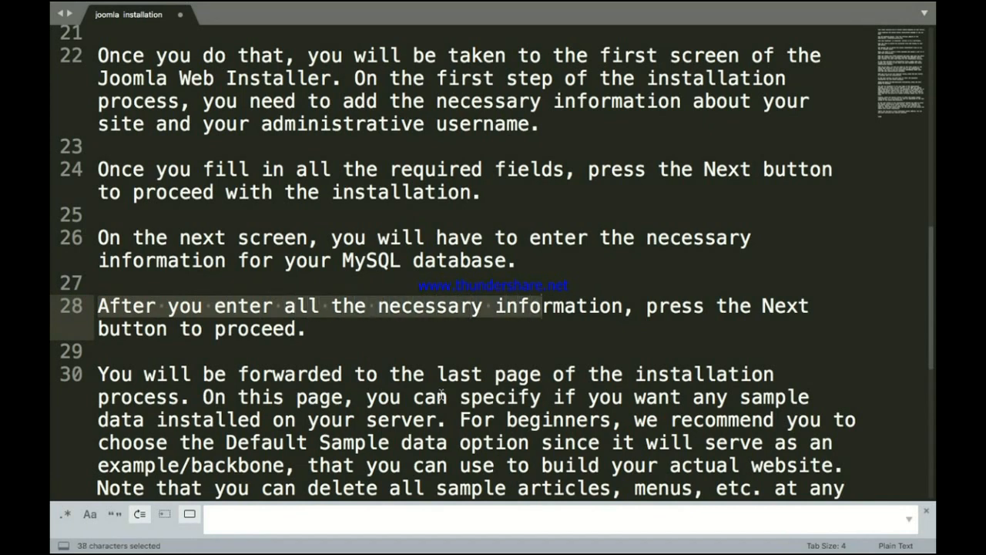
key(shift+Right)
key(shift+Right)
key(shift+Right)
key(shift+Right)
key(shift+Right)
key(shift+Right)
key(shift+Right)
key(shift+Right)
key(shift+Right)
key(shift+Right)
key(shift+Right)
key(shift+Right)
key(shift+Right)
key(shift+Right)
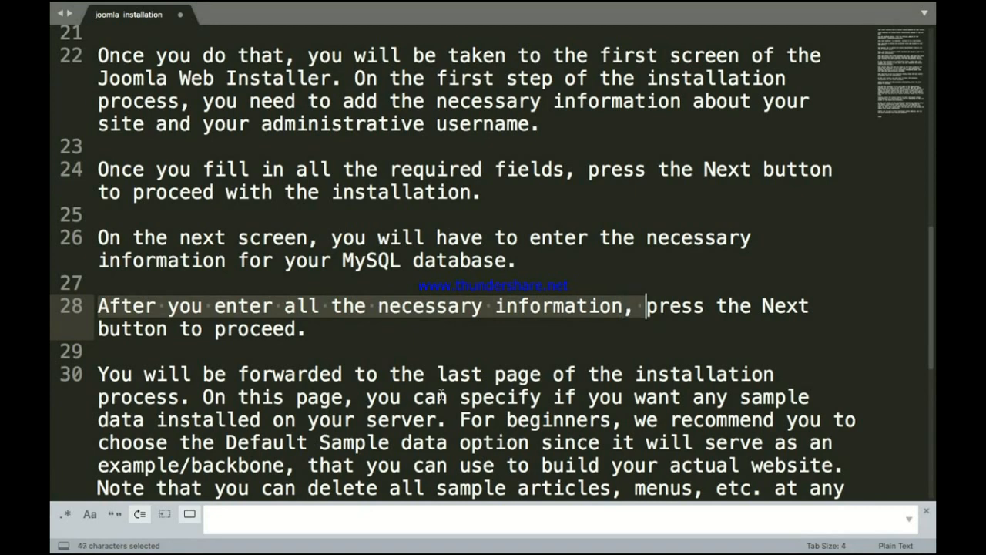
key(shift+Right)
key(shift+Right)
key(shift+Right)
key(shift+Right)
key(shift+Right)
key(shift+Right)
key(shift+Right)
key(shift+Right)
key(shift+Right)
key(shift+Right)
key(shift+Right)
key(shift+Right)
key(shift+Right)
key(shift+Right)
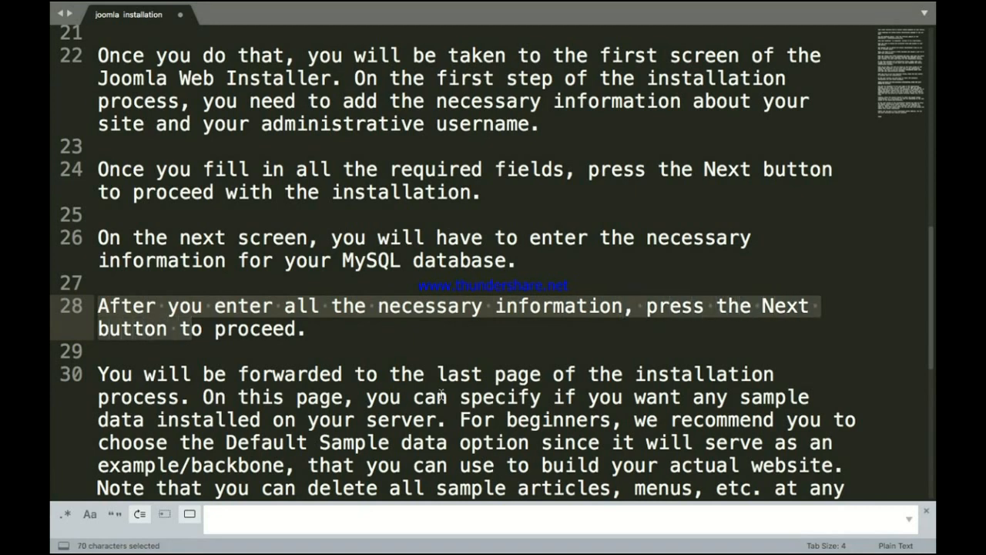
key(shift+Right)
key(shift+Right)
key(shift+Right)
key(shift+Right)
key(shift+Right)
key(shift+Right)
key(shift+Right)
key(shift+Right)
key(shift+Right)
key(shift+Right)
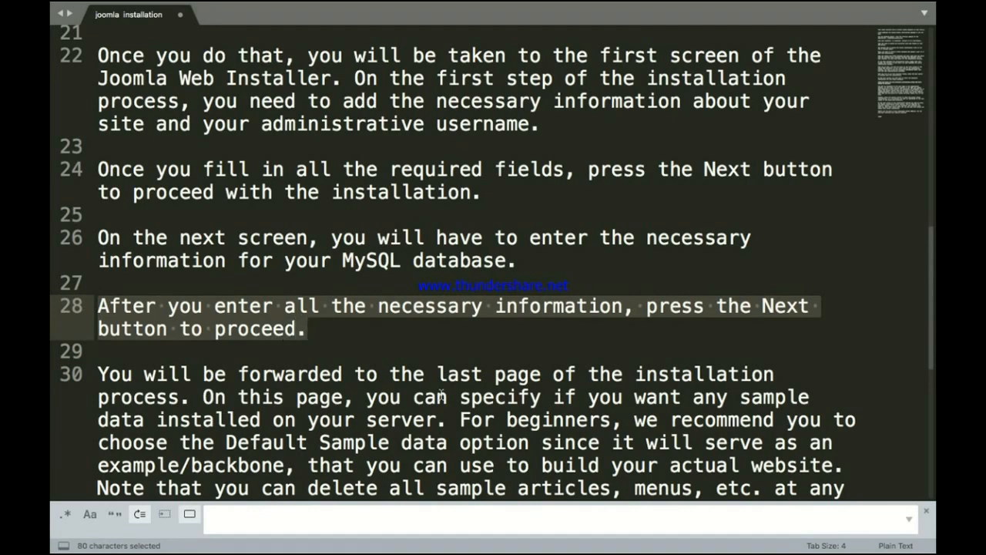
key(ctrl+Up)
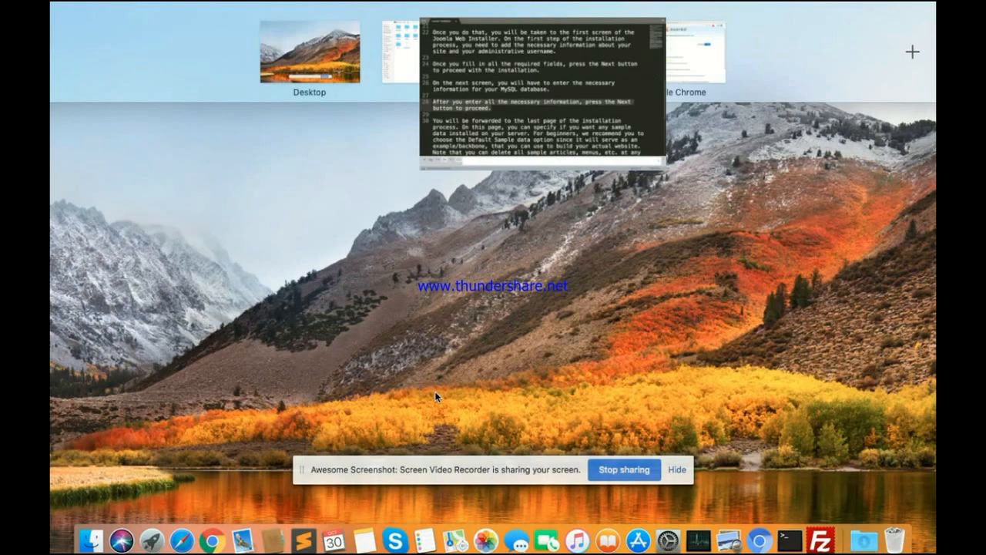
Step: Advance the installer from Database Configuration to the Overview step with Finalisation options
click(649, 80)
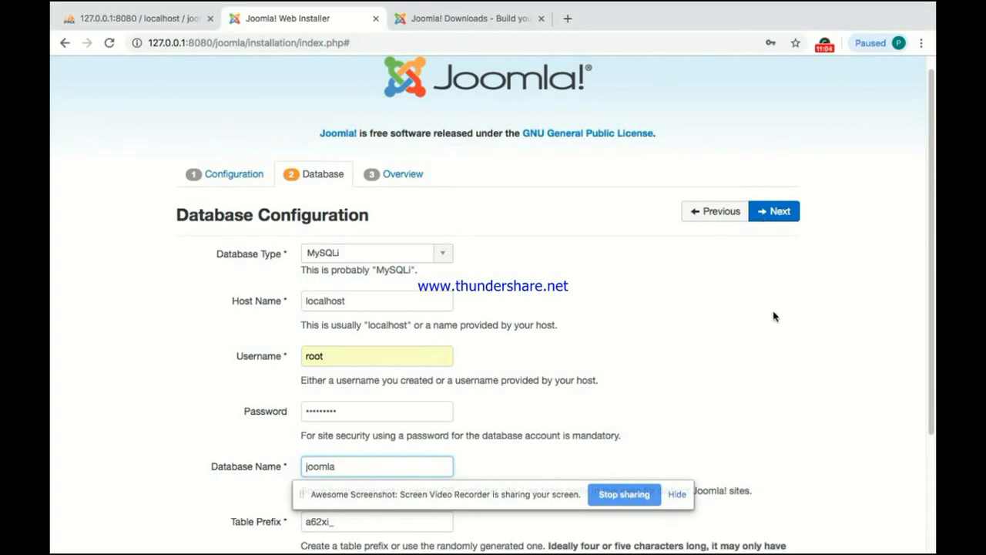
click(769, 213)
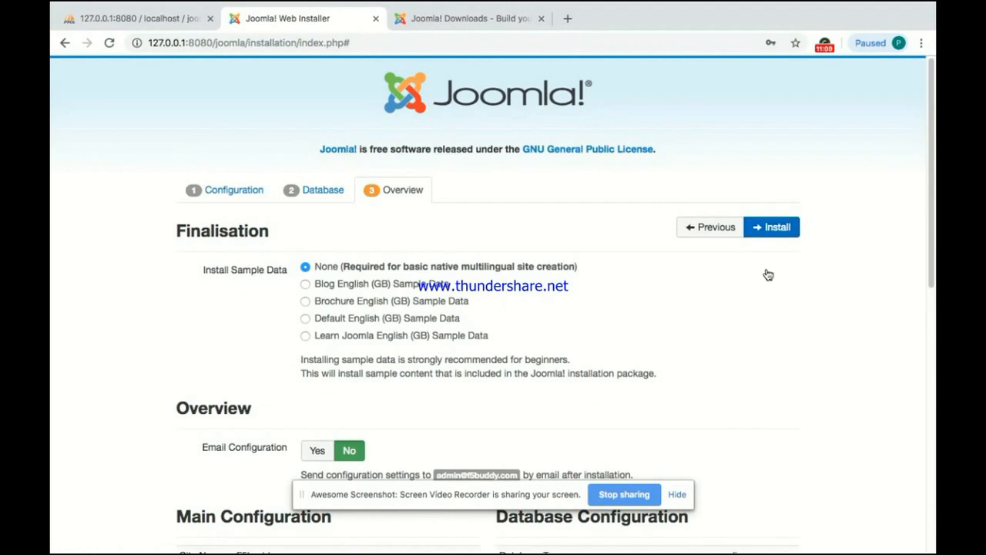
key(ctrl+Up)
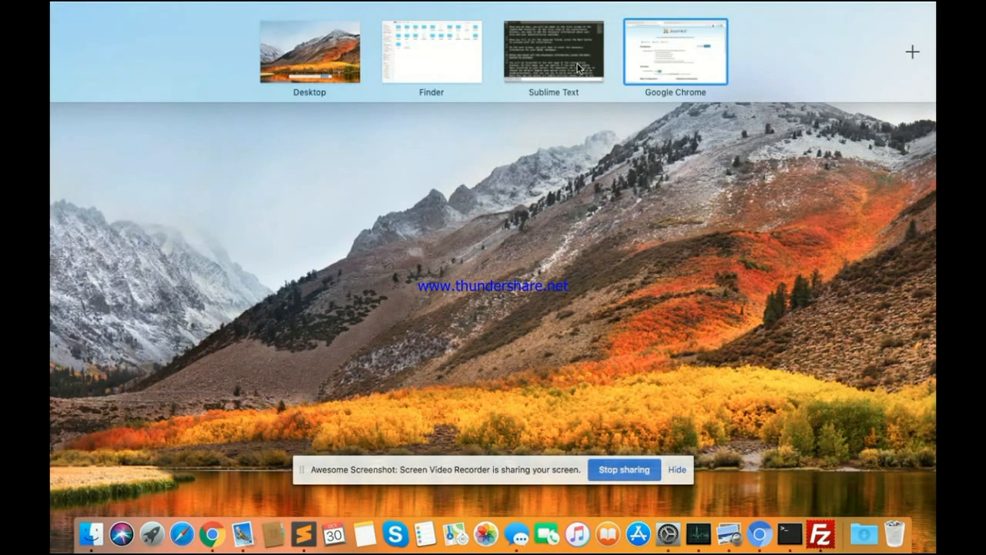
click(562, 55)
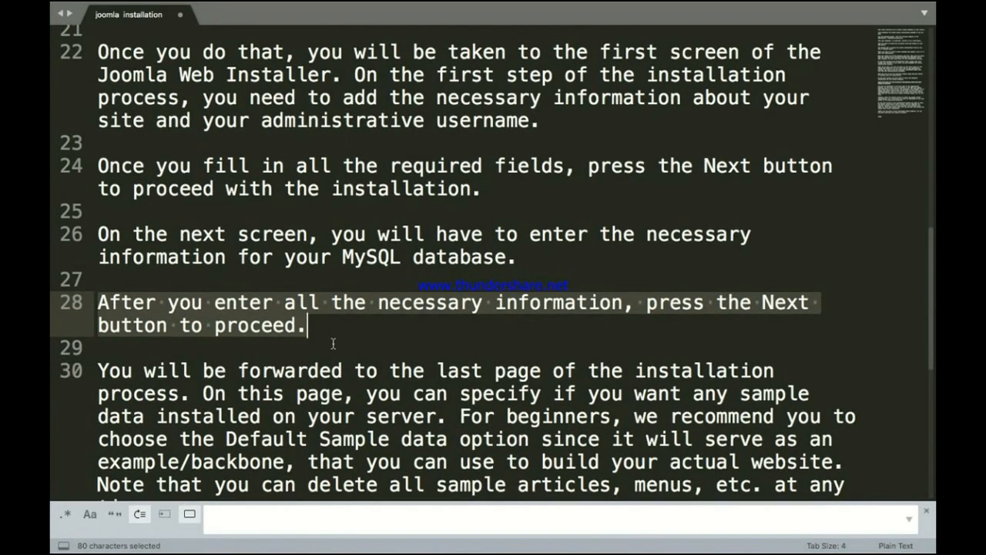
scroll(333, 344, down, 5)
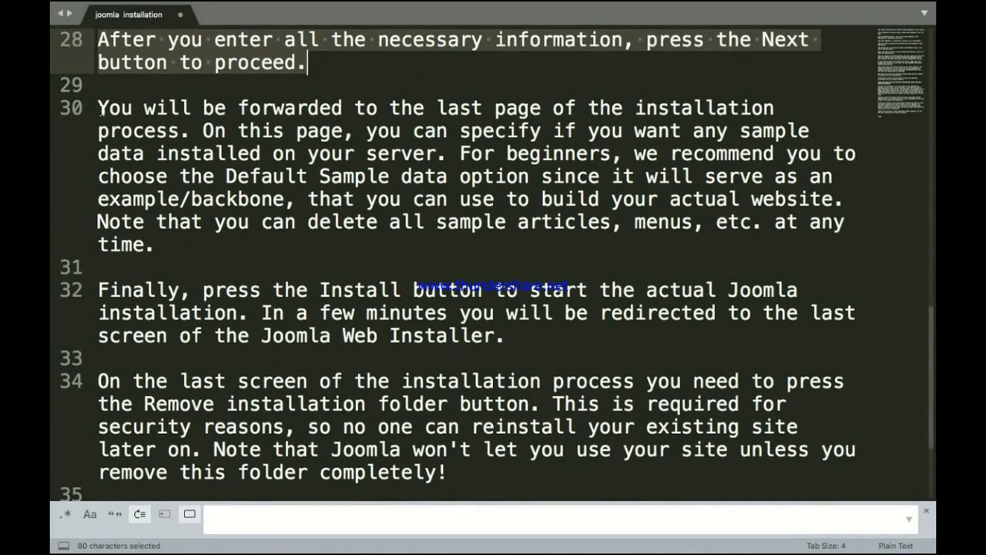
click(102, 110)
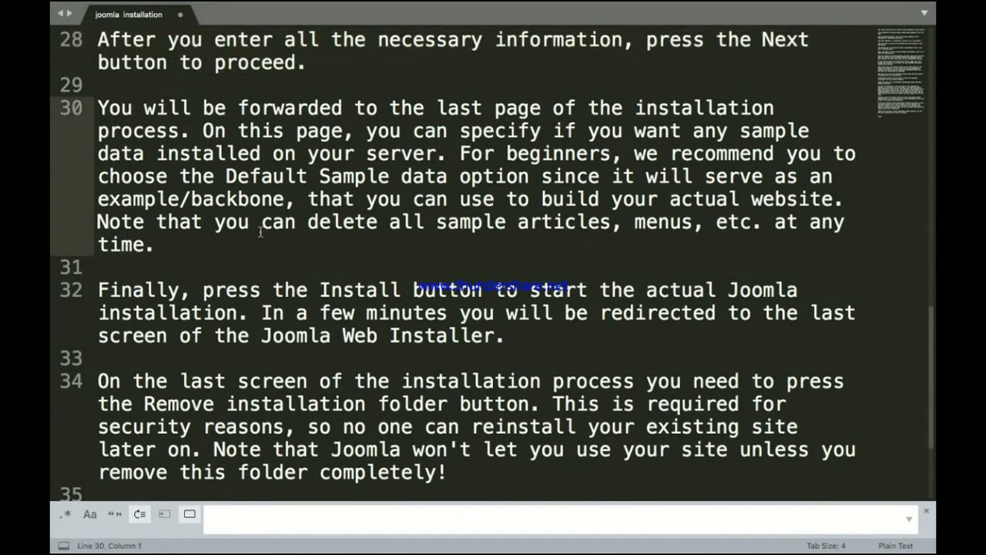
key(shift+Right)
key(shift+Right)
key(shift+Right)
key(shift+Right)
key(shift+Right)
key(shift+Right)
key(shift+Right)
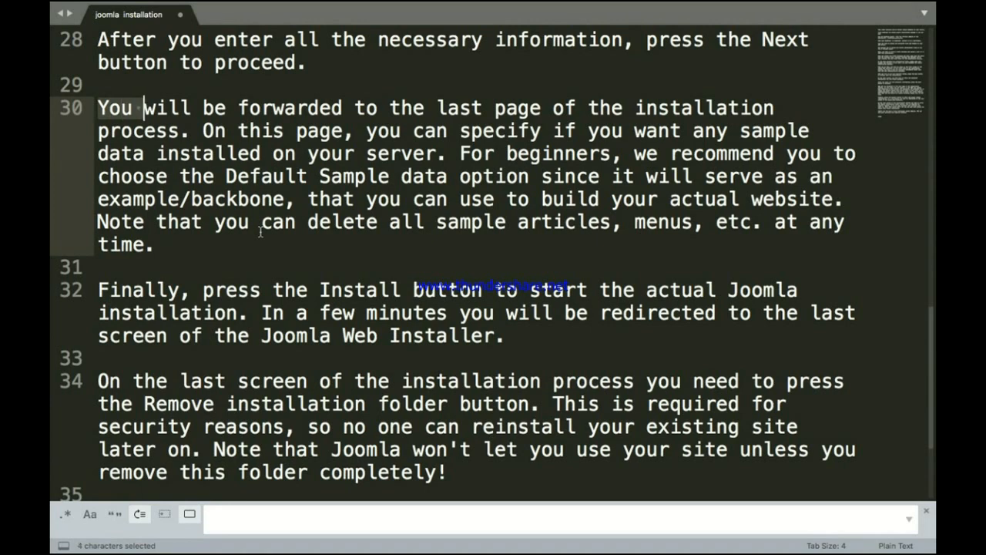
key(shift+Right)
key(shift+Right)
key(shift+Right)
key(shift+Right)
key(shift+Right)
key(shift+Right)
key(shift+Right)
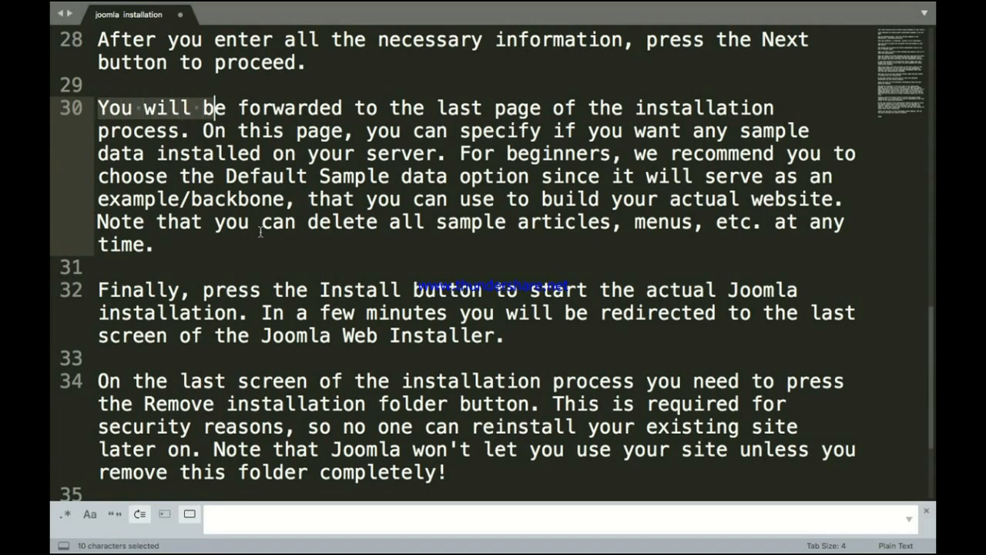
key(shift+Right)
key(shift+Right)
key(shift+Right)
key(shift+Right)
key(shift+Right)
key(shift+Right)
key(shift+Right)
key(shift+Right)
key(shift+Right)
key(shift+Right)
key(shift+Right)
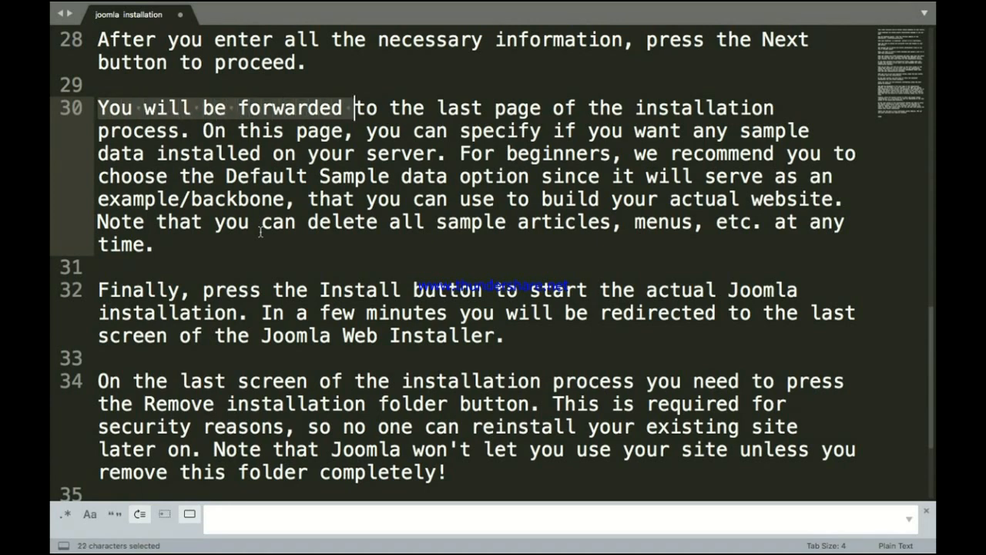
key(shift+Right)
key(shift+Right)
key(shift+Right)
key(shift+Right)
key(shift+Right)
key(shift+Right)
key(shift+Right)
key(shift+Right)
key(shift+Right)
key(shift+Right)
key(shift+Right)
key(shift+Right)
key(shift+Right)
key(shift+Right)
key(shift+Right)
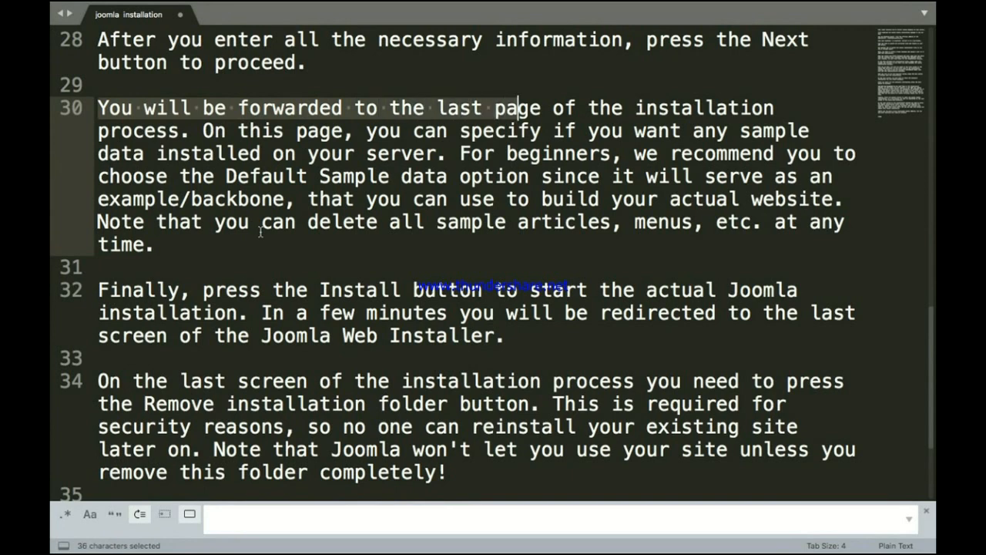
key(shift+Right)
key(shift+Right)
key(shift+Right)
key(shift+Right)
key(shift+Right)
key(shift+Right)
key(shift+Right)
key(shift+Right)
key(shift+Right)
key(shift+Right)
key(shift+Right)
key(shift+Right)
key(shift+Right)
key(shift+Right)
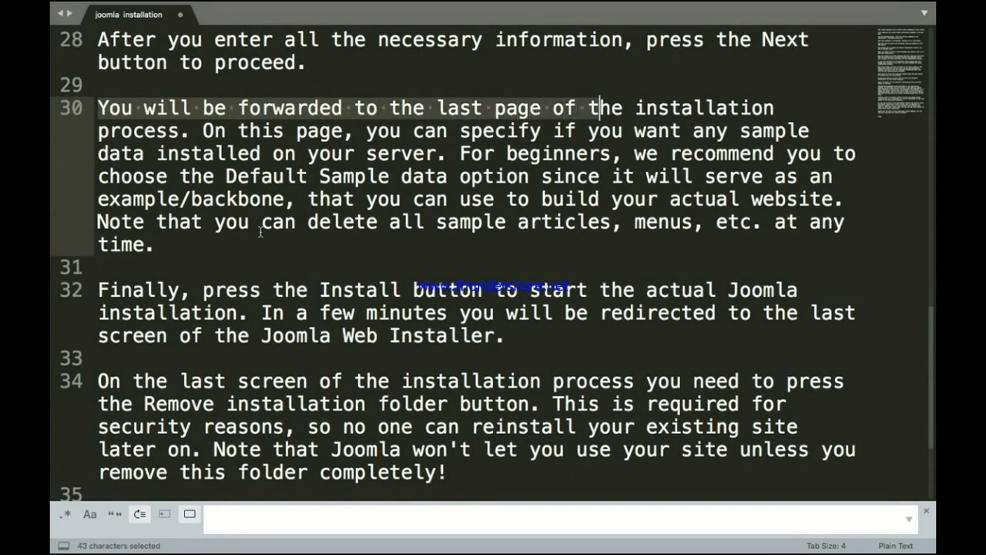
key(shift+Right)
key(shift+Right)
key(shift+Right)
key(shift+Right)
key(shift+Right)
key(shift+Right)
key(shift+Right)
key(shift+Right)
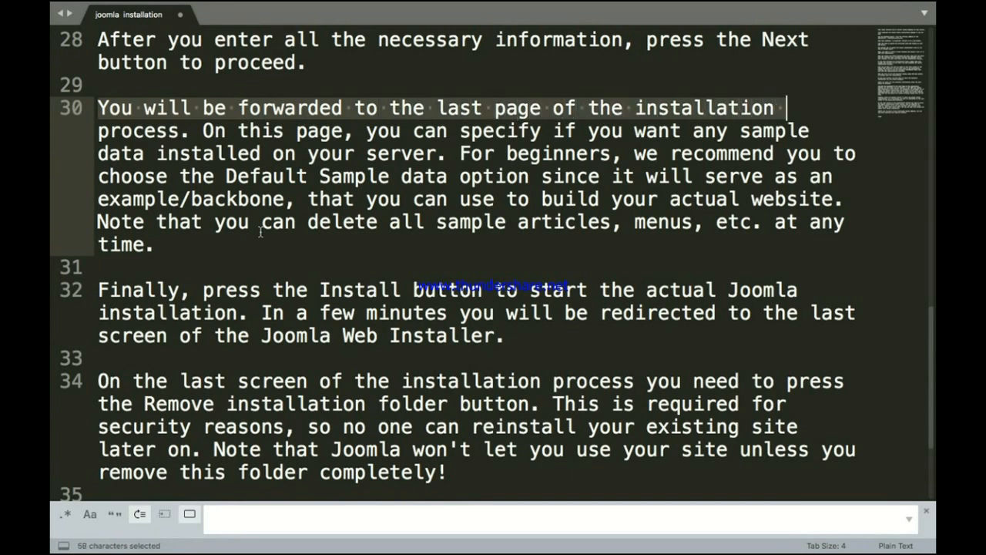
key(shift+Right)
key(shift+Right)
key(shift+Right)
key(shift+Right)
key(shift+Right)
key(shift+Right)
key(shift+Right)
key(shift+Right)
key(shift+Right)
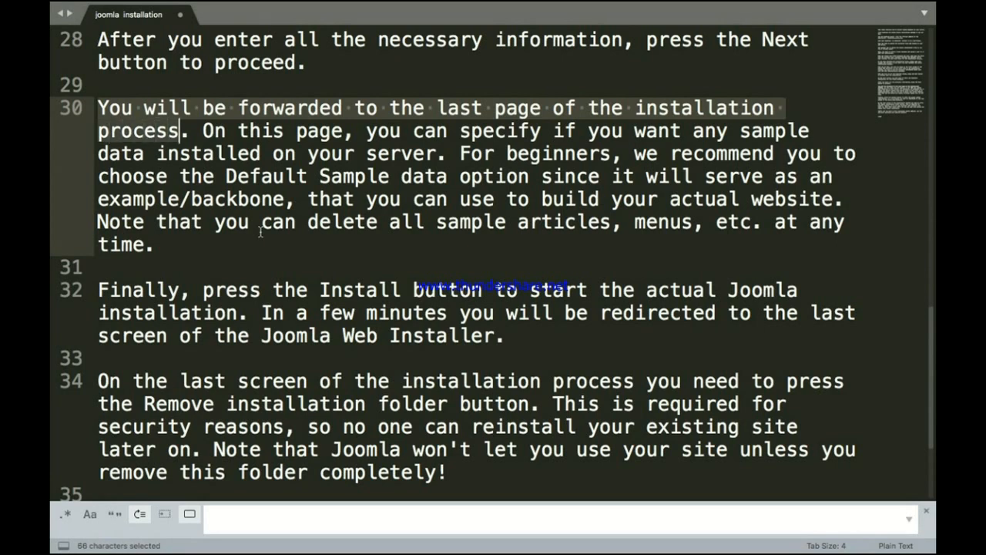
key(shift+Right)
key(shift+Right)
key(shift+Right)
key(shift+Right)
key(shift+Right)
key(shift+Right)
key(shift+Right)
key(shift+Right)
key(shift+Right)
key(shift+Right)
key(shift+Right)
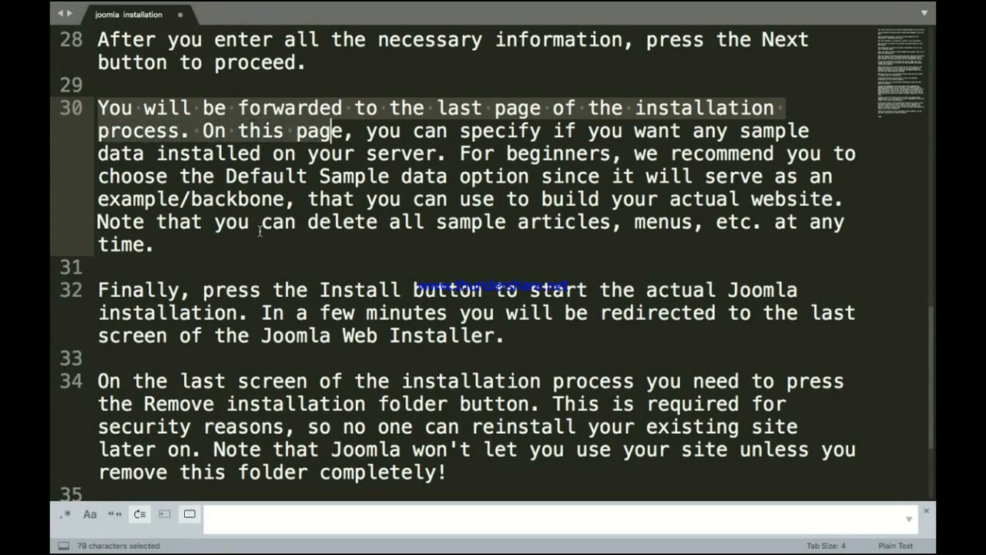
key(shift+Right)
key(shift+Right)
key(shift+Right)
key(shift+Right)
key(shift+Right)
key(shift+Right)
key(shift+Right)
key(shift+Right)
key(shift+Right)
key(shift+Right)
key(shift+Right)
key(shift+Right)
key(shift+Right)
key(shift+Right)
key(shift+Right)
key(shift+Right)
key(shift+Right)
key(shift+Right)
key(shift+Right)
key(shift+Right)
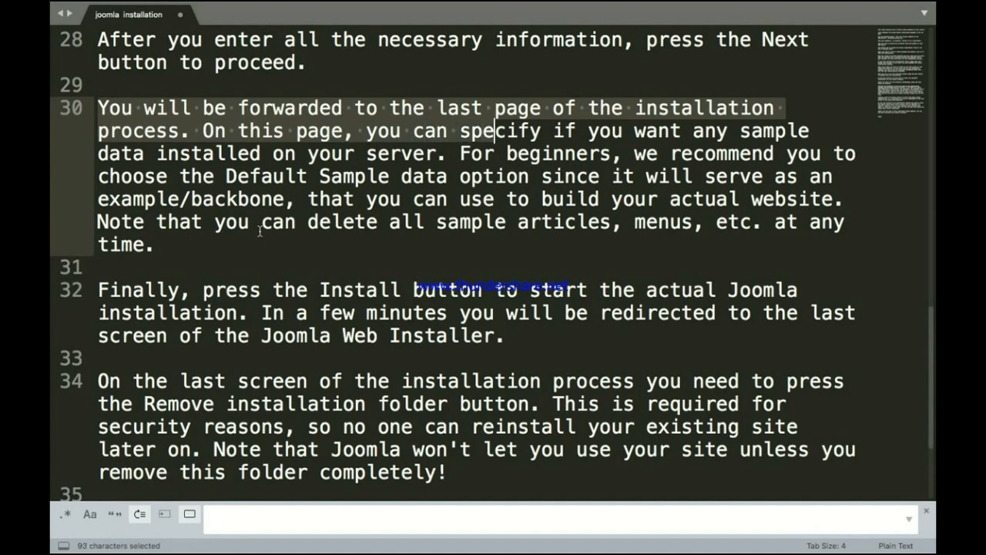
key(shift+Right)
key(shift+Right)
key(shift+Right)
key(shift+Right)
key(shift+Right)
key(shift+Right)
key(shift+Right)
key(shift+Right)
key(shift+Right)
key(shift+Right)
key(shift+Right)
key(shift+Right)
key(shift+Right)
key(shift+Right)
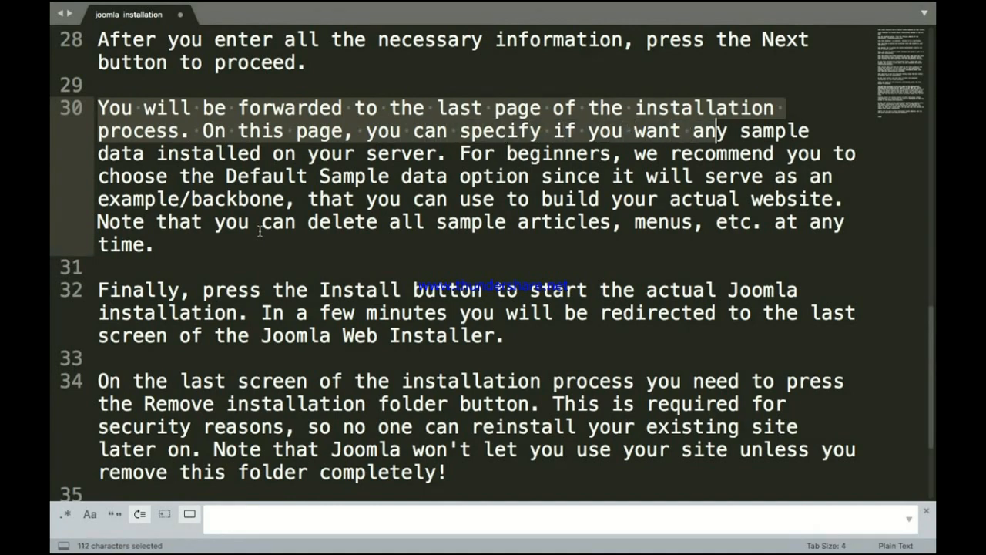
key(shift+Right)
key(shift+Right)
key(shift+Right)
key(shift+Right)
key(shift+Right)
key(shift+Right)
key(shift+Right)
key(shift+Right)
key(shift+Right)
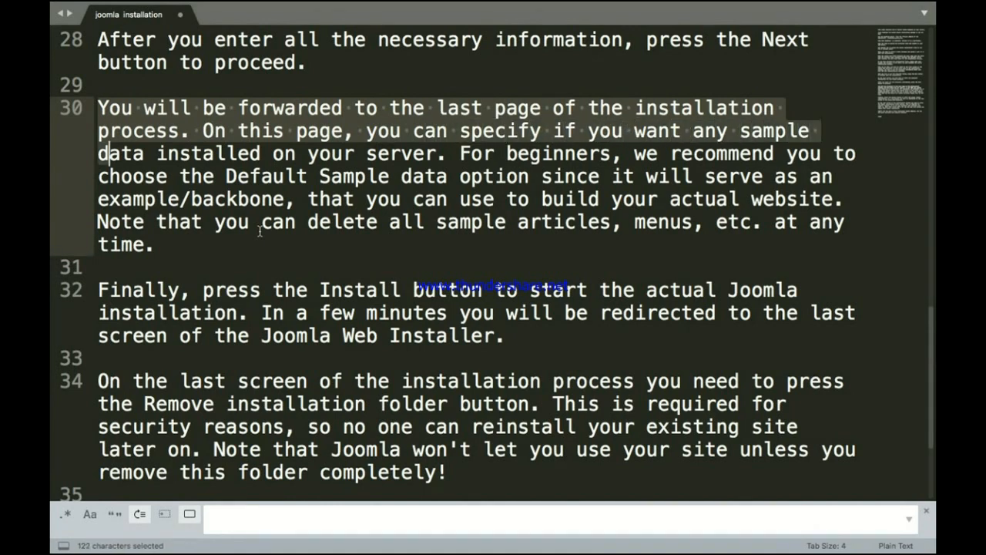
key(shift+Right)
key(shift+Right)
key(shift+Right)
key(shift+Right)
key(shift+Right)
key(shift+Right)
key(shift+Right)
key(shift+Right)
key(shift+Right)
key(shift+Right)
key(shift+Right)
key(shift+Right)
key(shift+Right)
key(shift+Right)
key(shift+Right)
key(shift+Right)
key(shift+Right)
key(shift+Right)
key(shift+Right)
key(shift+Right)
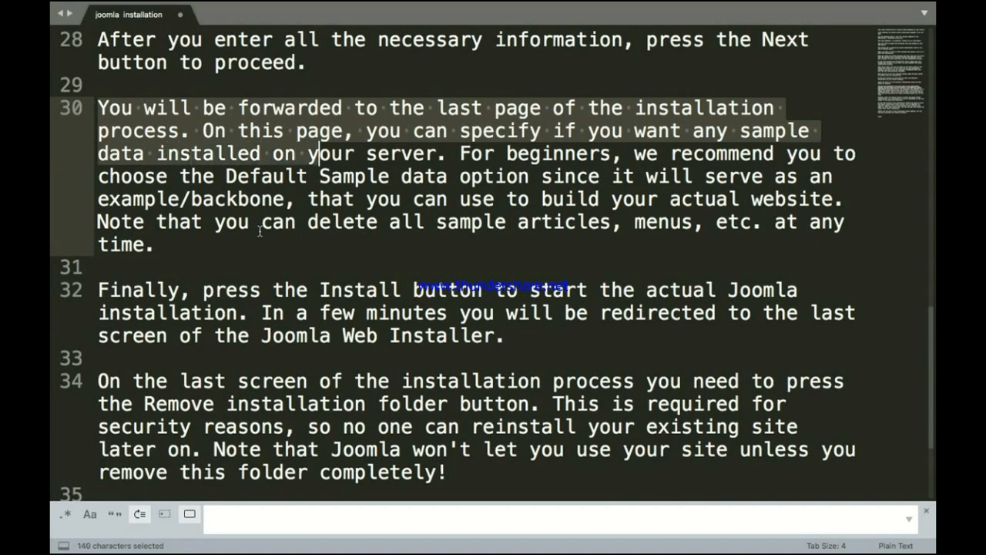
key(shift+Right)
key(shift+Right)
key(shift+Right)
key(shift+Right)
key(shift+Right)
key(shift+Right)
key(shift+Right)
key(shift+Right)
key(shift+Right)
key(shift+Right)
key(shift+Right)
key(shift+Right)
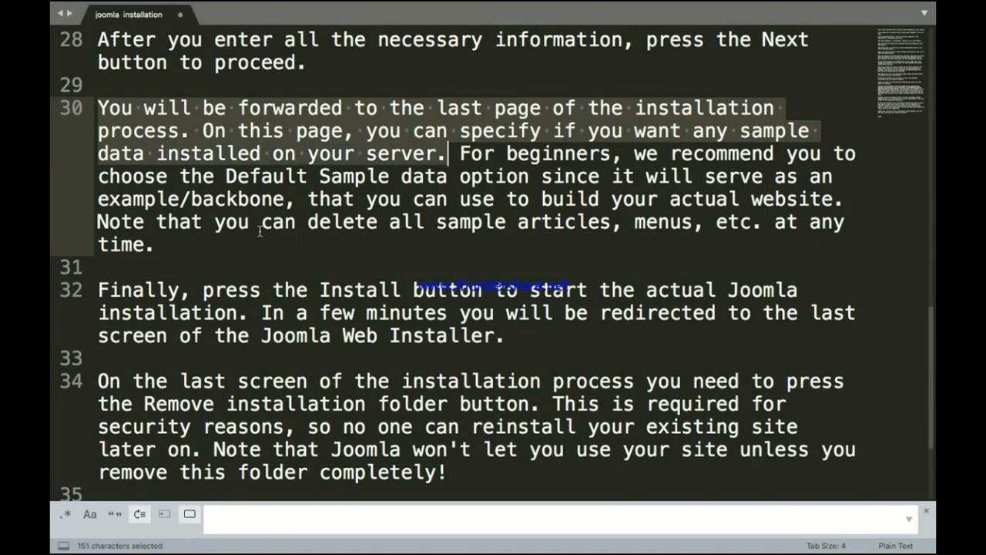
key(shift+Right)
key(shift+Right)
key(shift+Right)
key(shift+Right)
key(shift+Right)
key(shift+Right)
key(shift+Right)
key(shift+Right)
key(shift+Right)
key(shift+Right)
key(shift+Right)
key(shift+Right)
key(shift+Right)
key(shift+Right)
key(shift+Right)
key(shift+Right)
key(shift+Right)
key(shift+Right)
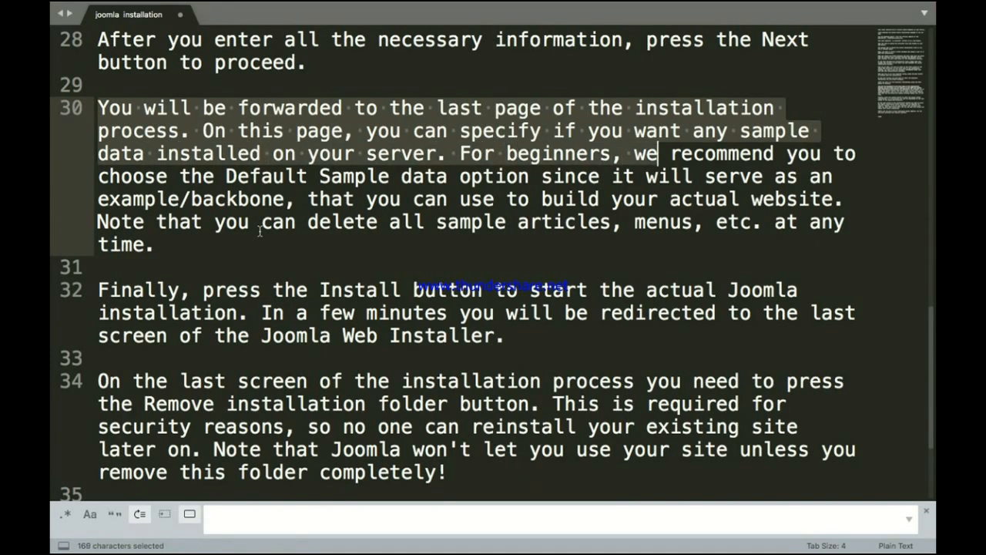
key(shift+Right)
key(shift+Right)
key(shift+Right)
key(shift+Right)
key(shift+Right)
key(shift+Right)
key(shift+Right)
key(shift+Right)
key(shift+Right)
key(shift+Right)
key(shift+Right)
key(shift+Right)
key(shift+Right)
key(shift+Right)
key(shift+Right)
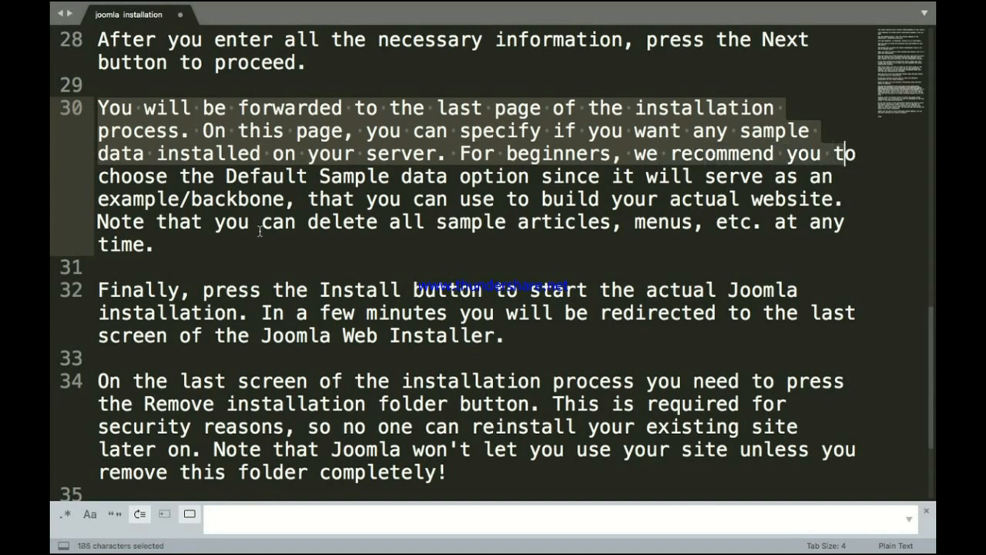
key(shift+Right)
key(shift+Right)
key(shift+Right)
key(shift+Right)
key(shift+Right)
key(shift+Right)
key(shift+Right)
key(shift+Right)
key(shift+Right)
key(shift+Right)
key(shift+Right)
key(shift+Right)
key(shift+Right)
key(shift+Right)
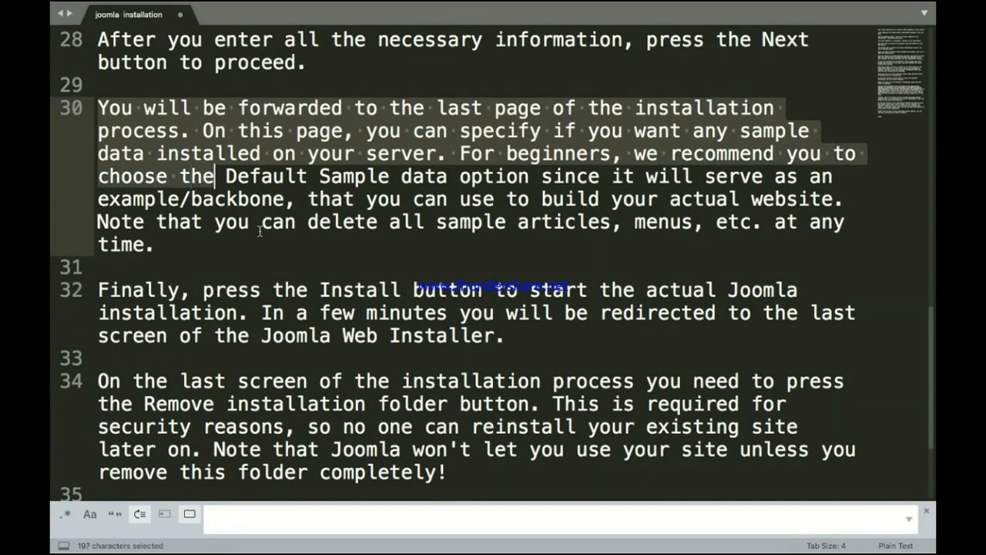
key(shift+Right)
key(shift+Right)
key(shift+Right)
key(shift+Right)
key(shift+Right)
key(shift+Right)
key(shift+Right)
key(shift+Right)
key(shift+Right)
key(shift+Right)
key(shift+Right)
key(shift+Right)
key(shift+Right)
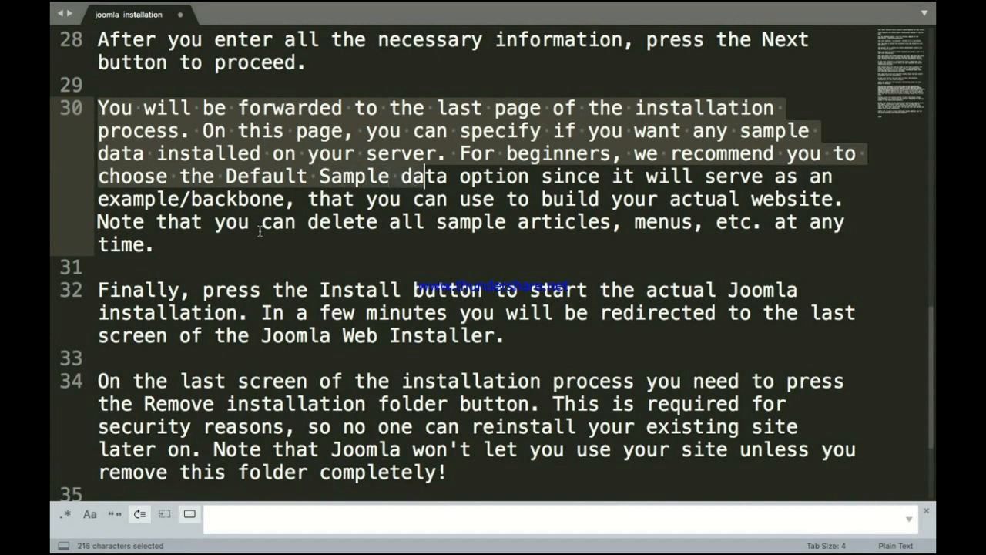
key(shift+Right)
key(shift+Right)
key(shift+Right)
key(shift+Right)
key(shift+Right)
key(shift+Right)
key(shift+Right)
key(shift+Right)
key(shift+Right)
key(shift+Right)
key(shift+Right)
key(shift+Right)
key(shift+Right)
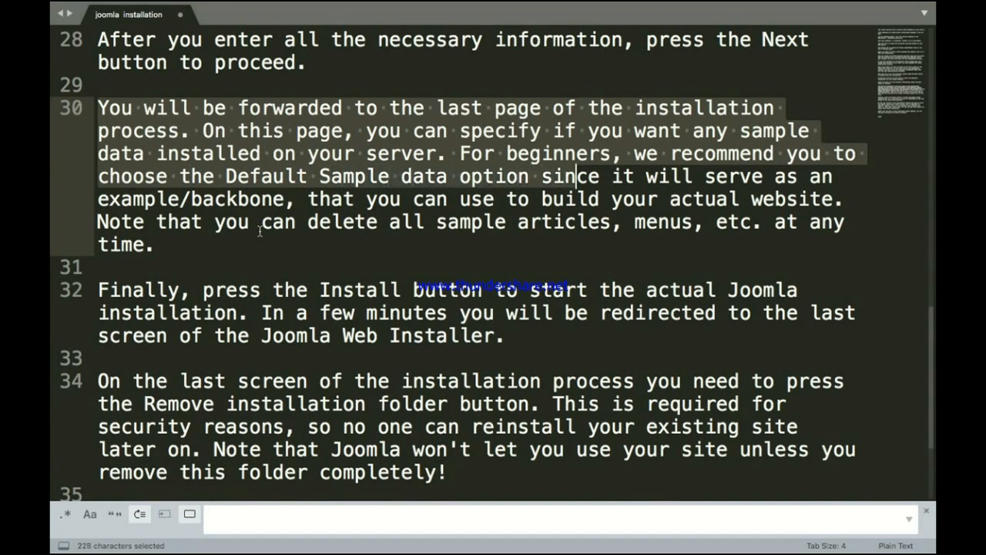
key(shift+Right)
key(shift+Right)
key(shift+Right)
key(shift+Right)
key(shift+Right)
key(shift+Right)
key(shift+Right)
key(shift+Right)
key(shift+Right)
key(shift+Right)
key(shift+Right)
key(shift+Right)
key(shift+Right)
key(shift+Right)
key(shift+Right)
key(shift+Right)
key(shift+Right)
key(shift+Right)
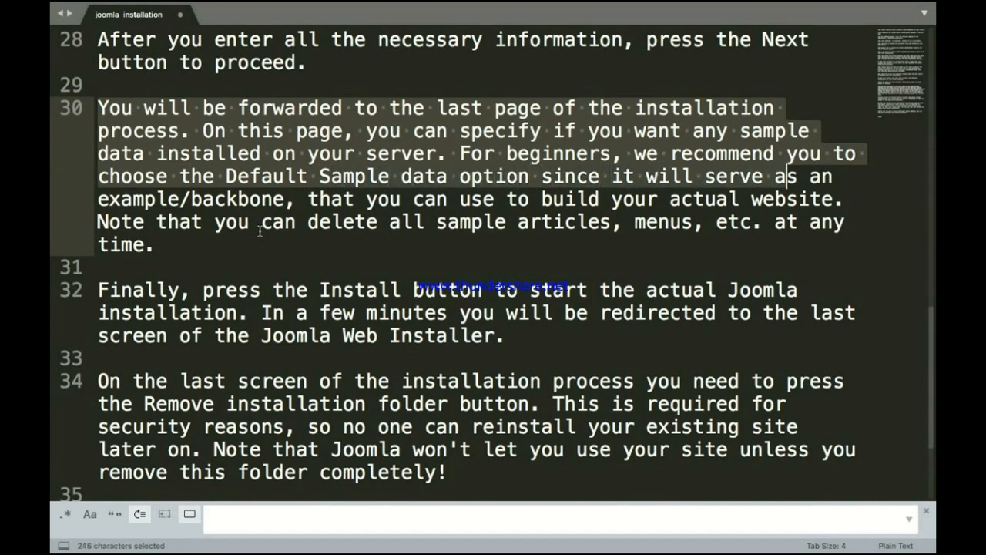
key(shift+Right)
key(shift+Right)
key(shift+Right)
key(shift+Right)
key(shift+Right)
key(shift+Right)
key(shift+Right)
key(shift+Right)
key(shift+Right)
key(shift+Right)
key(shift+Right)
key(shift+Right)
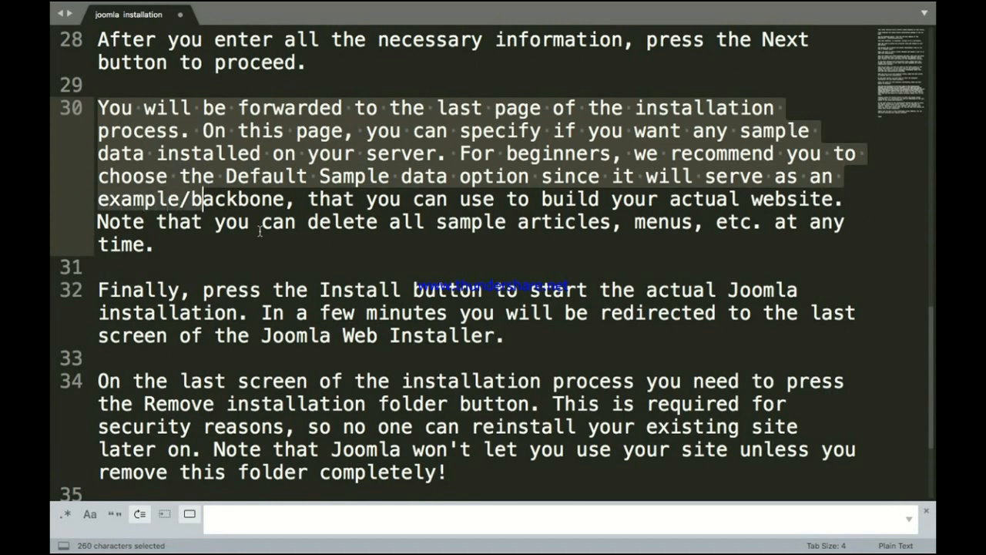
key(shift+Right)
key(shift+Right)
key(shift+Right)
key(shift+Right)
key(shift+Right)
key(shift+Right)
key(shift+Right)
key(shift+Right)
key(shift+Right)
key(shift+Right)
key(shift+Right)
key(shift+Right)
key(shift+Right)
key(shift+Right)
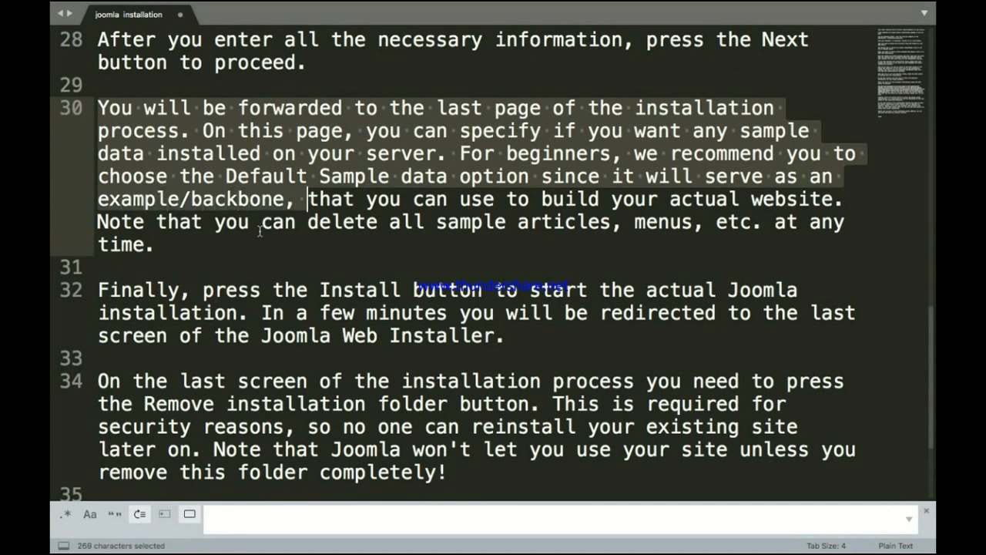
key(shift+Right)
key(shift+Right)
key(shift+Right)
key(shift+Right)
key(shift+Right)
key(shift+Right)
key(shift+Right)
key(shift+Right)
key(shift+Right)
key(shift+Right)
key(shift+Right)
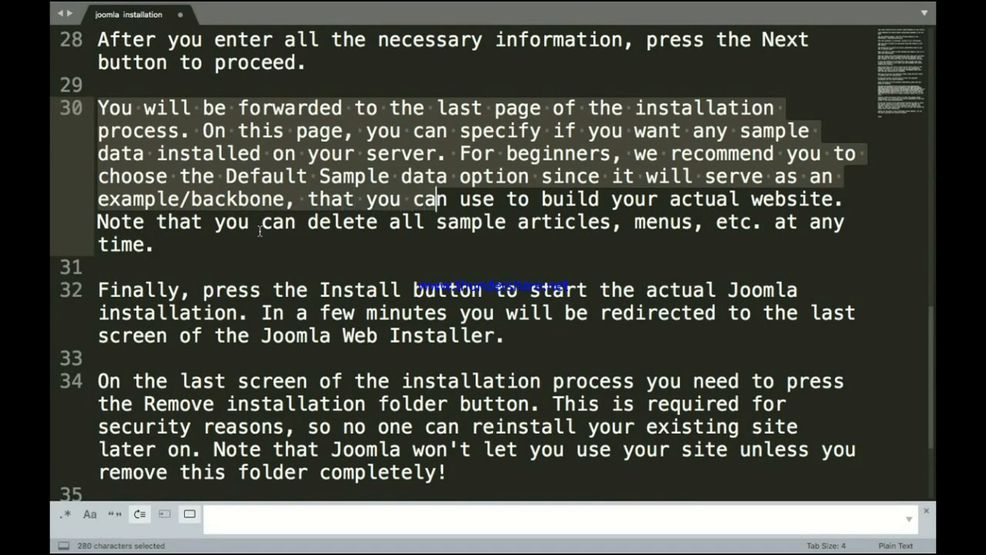
key(shift+Right)
key(shift+Right)
key(shift+Right)
key(shift+Right)
key(shift+Right)
key(shift+Right)
key(shift+Right)
key(shift+Right)
key(shift+Right)
key(shift+Right)
key(shift+Right)
key(shift+Right)
key(shift+Right)
key(shift+Right)
key(shift+Right)
key(shift+Right)
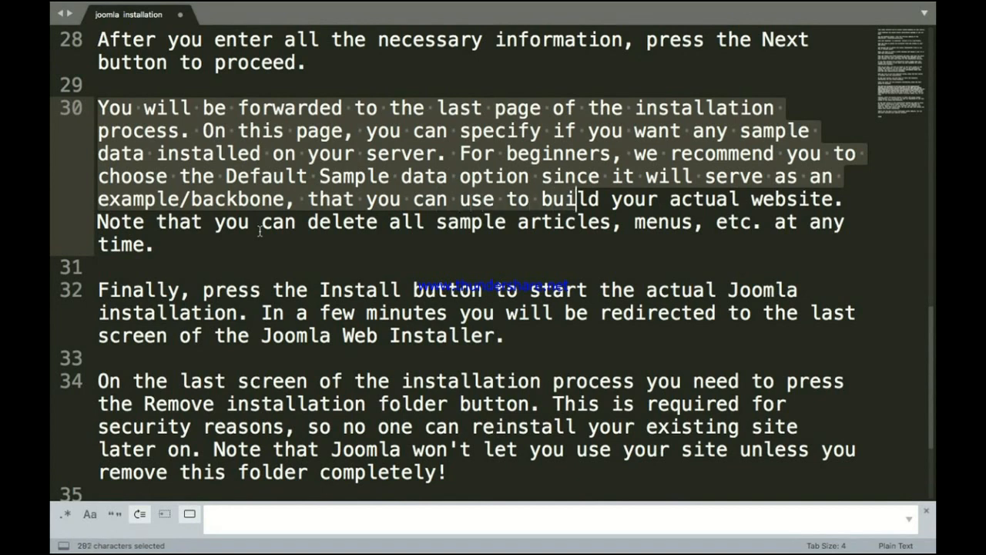
key(shift+Right)
key(shift+Right)
key(shift+Right)
key(shift+Right)
key(shift+Right)
key(shift+Right)
key(shift+Right)
key(shift+Right)
key(shift+Right)
key(shift+Right)
key(shift+Right)
key(shift+Right)
key(shift+Right)
key(shift+Right)
key(shift+Right)
key(shift+Right)
key(shift+Right)
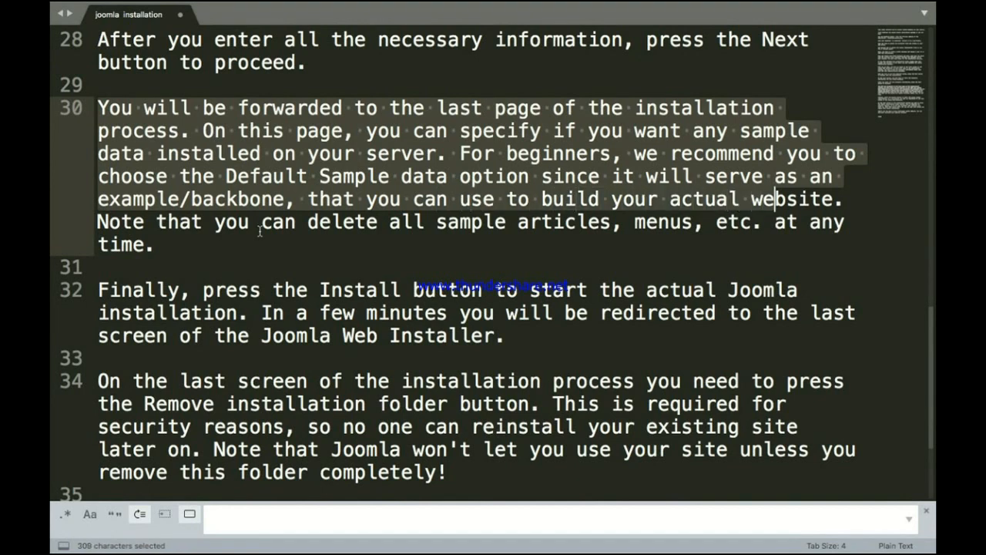
key(shift+Right)
key(shift+Right)
key(shift+Right)
key(shift+Right)
key(shift+Right)
key(shift+Right)
key(shift+Right)
key(shift+Right)
key(shift+Right)
key(shift+Right)
key(shift+Right)
key(shift+Right)
key(shift+Right)
key(shift+Right)
key(shift+Right)
key(shift+Right)
key(shift+Right)
key(shift+Right)
key(shift+Right)
key(shift+Right)
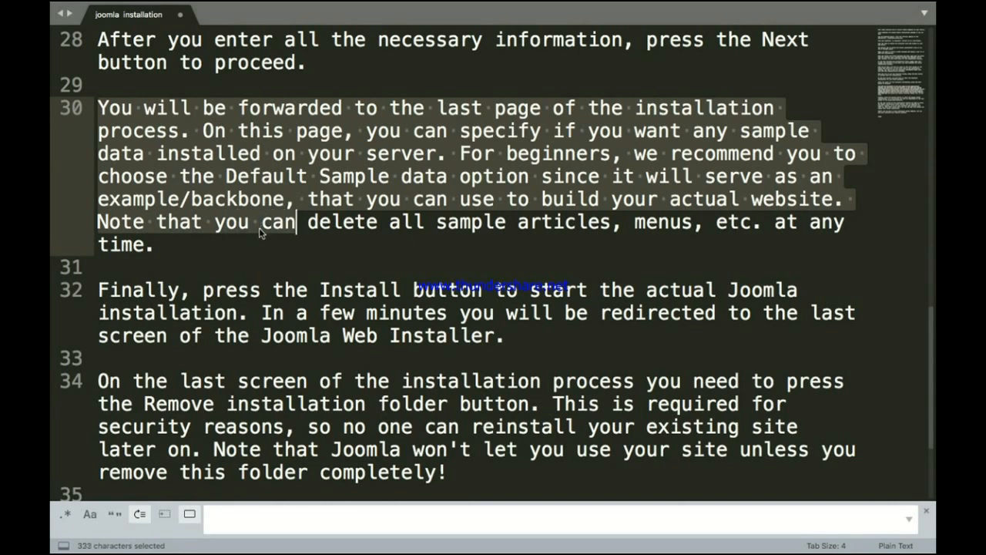
key(shift+Right)
key(shift+Right)
key(shift+Right)
key(shift+Right)
key(shift+Right)
key(shift+Right)
key(shift+Right)
key(shift+Right)
key(shift+Right)
key(shift+Right)
key(shift+Right)
key(shift+Right)
key(shift+Right)
key(shift+Right)
key(shift+Right)
key(shift+Right)
key(shift+Right)
key(shift+Right)
key(shift+Right)
key(shift+Right)
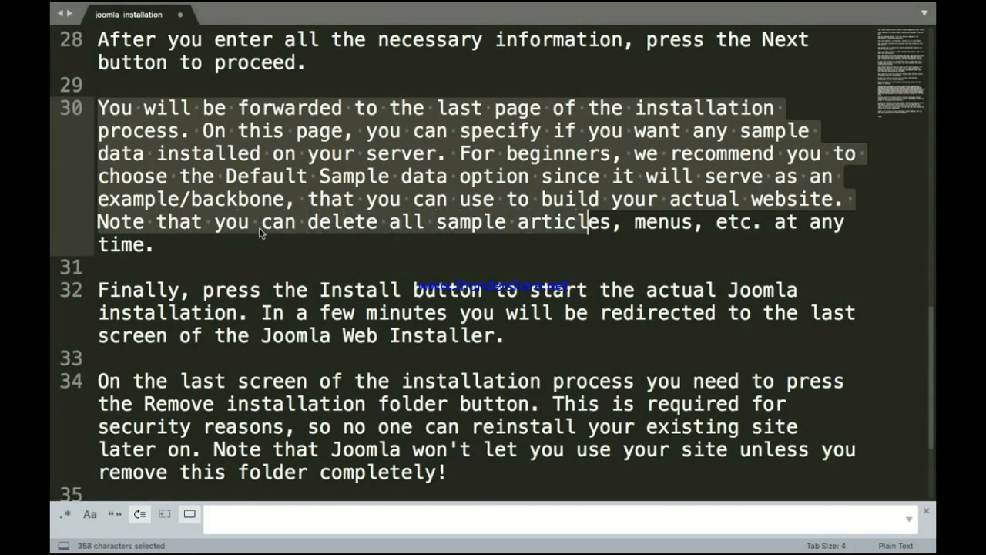
key(shift+Right)
key(shift+Right)
key(shift+Right)
key(shift+Right)
key(shift+Right)
key(shift+Right)
key(shift+Right)
key(shift+Right)
key(shift+Right)
key(shift+Right)
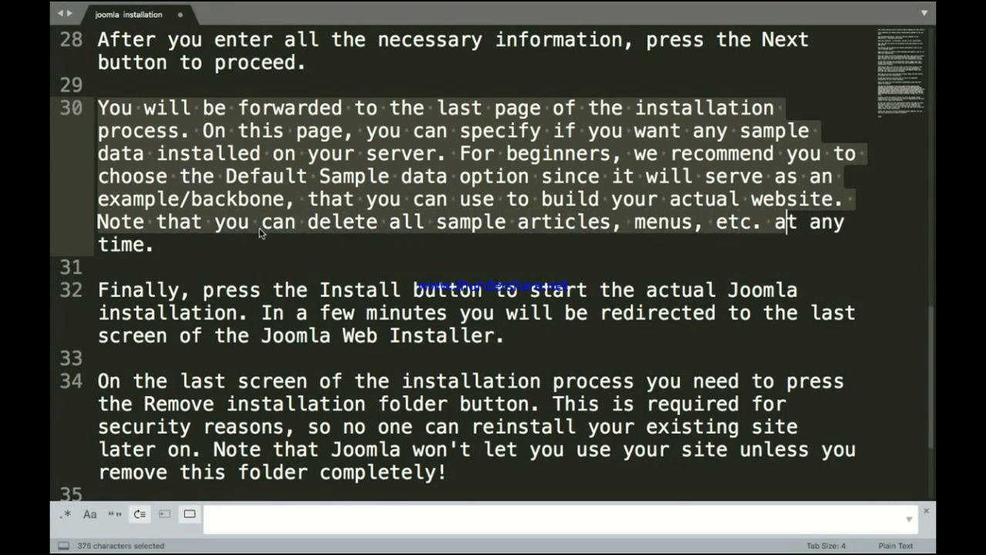
key(shift+Right)
key(shift+Right)
key(shift+Right)
key(shift+Right)
key(shift+Right)
key(shift+Right)
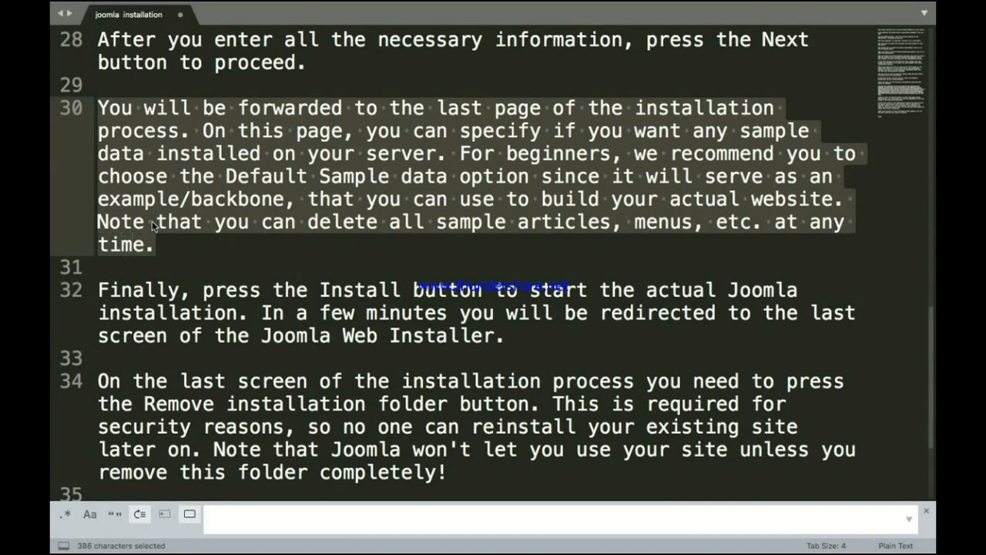
click(217, 254)
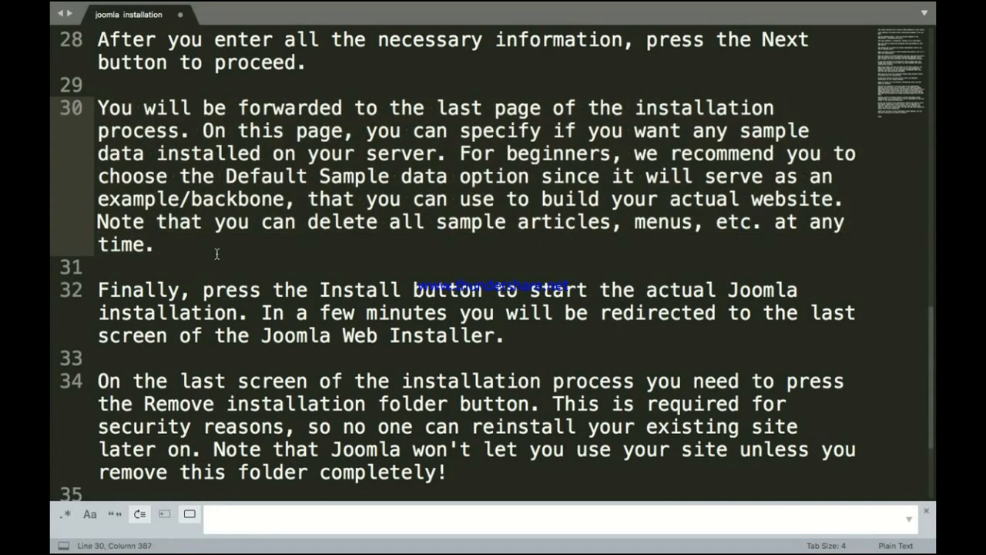
key(ctrl+Up)
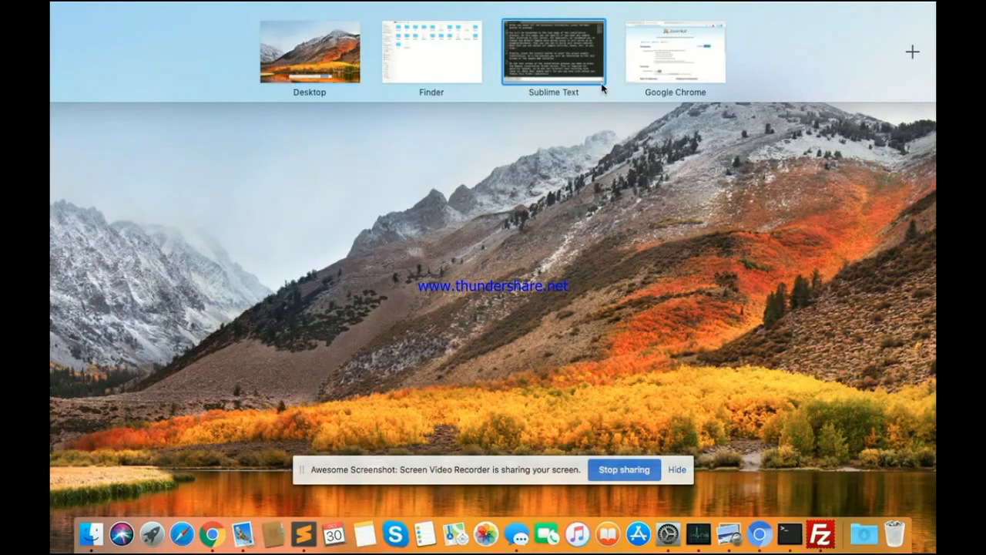
Step: Scroll through the installer Overview, reviewing Finalisation, configuration and the Pre-Installation Check
click(649, 46)
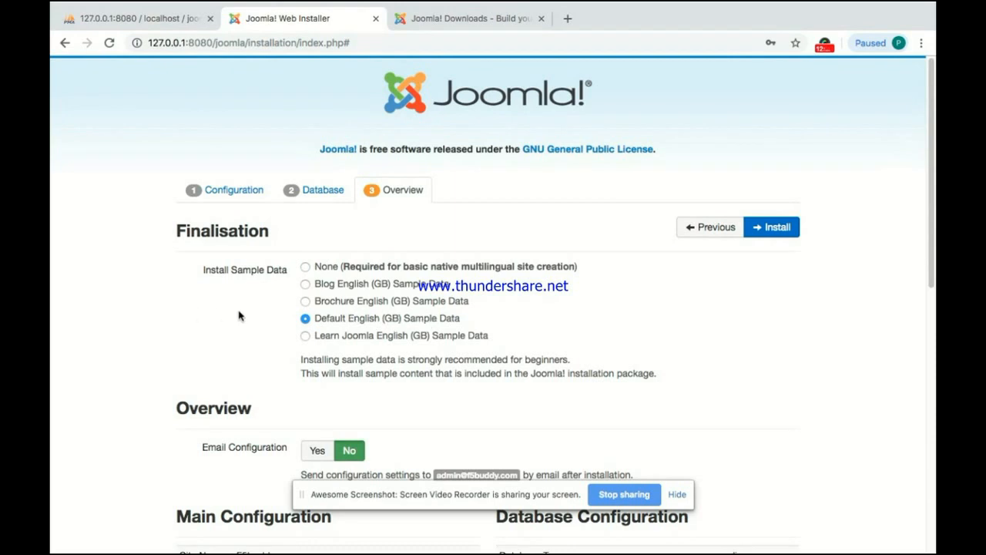
scroll(239, 316, down, 2)
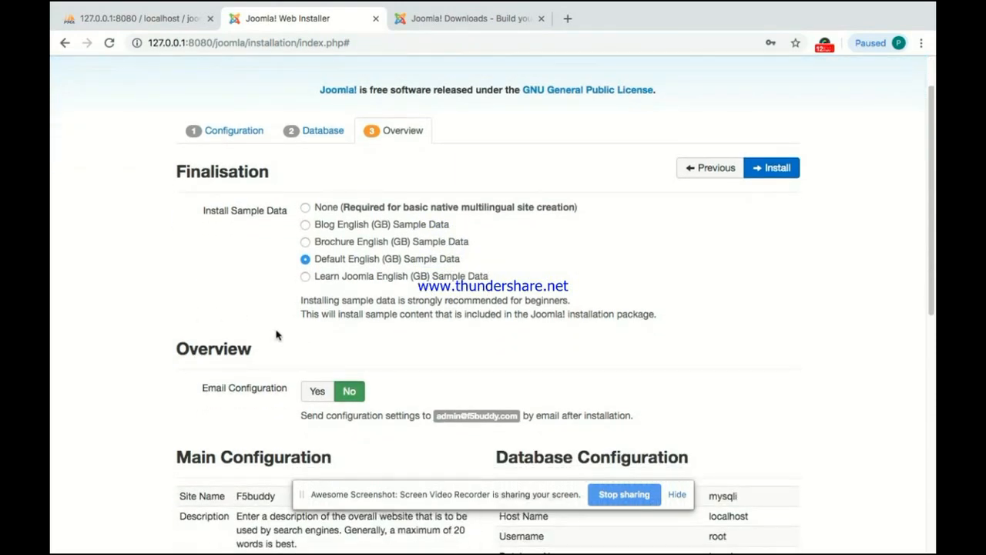
scroll(277, 335, down, 7)
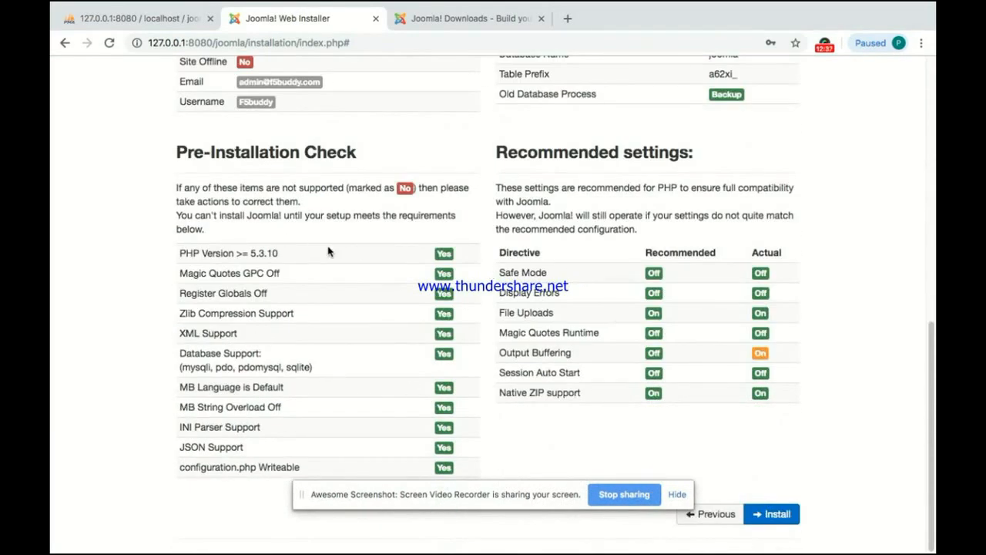
scroll(328, 251, up, 2)
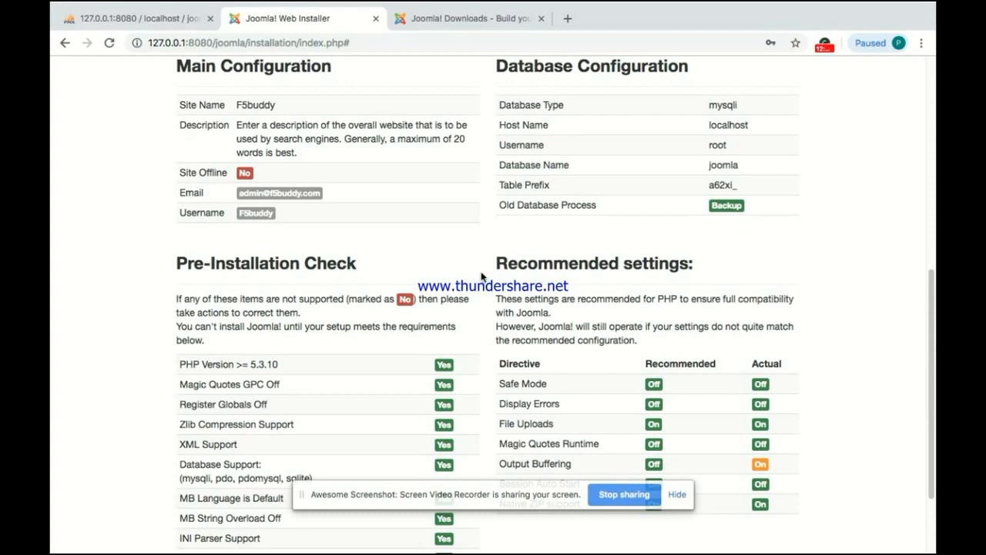
scroll(597, 249, up, 1)
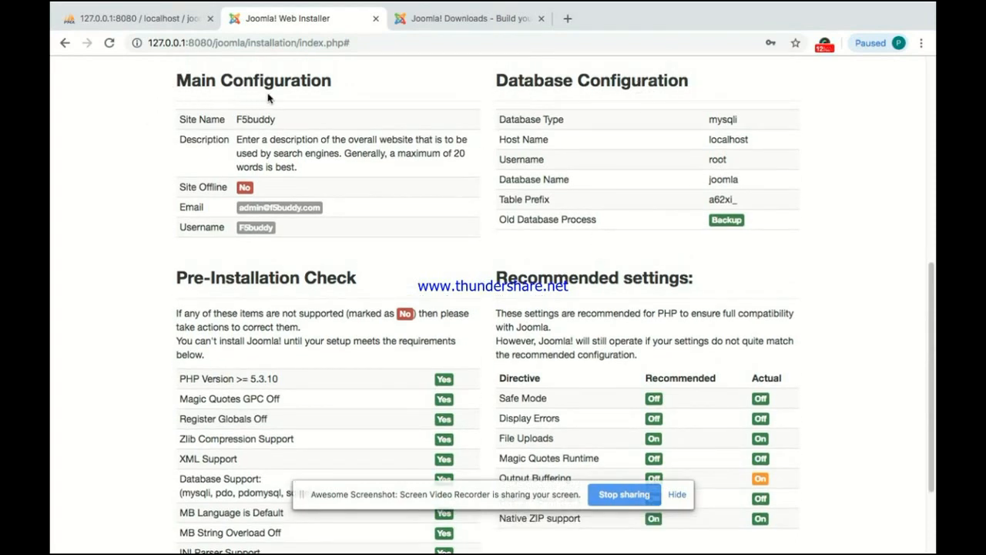
scroll(354, 219, down, 3)
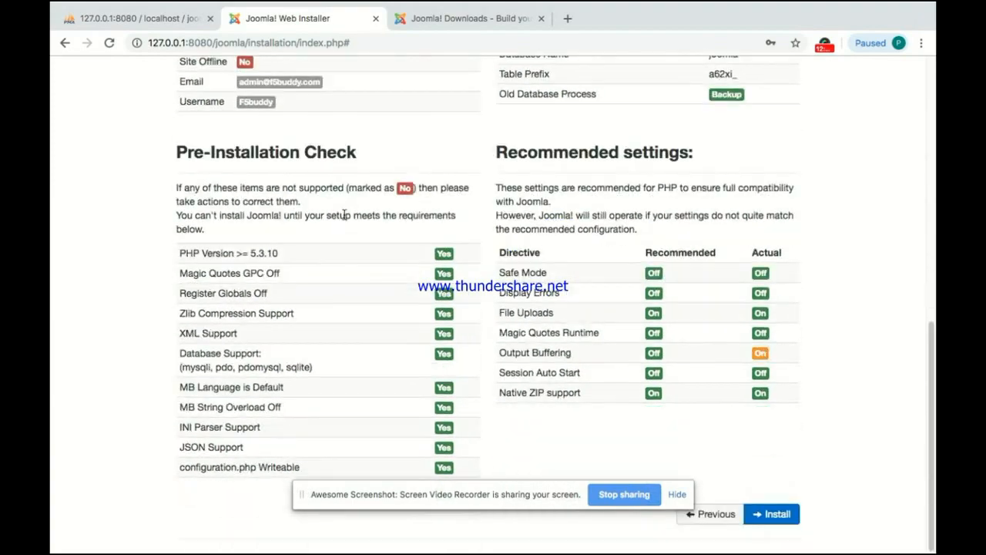
key(ctrl+Up)
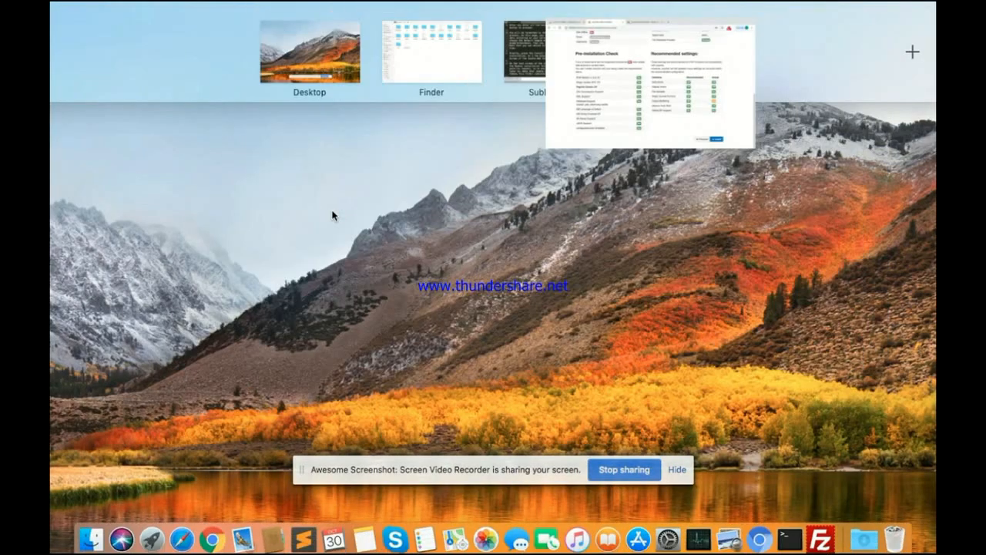
Step: Highlight the line 32 paragraph on pressing Install to start the actual installation, then deselect it
click(553, 48)
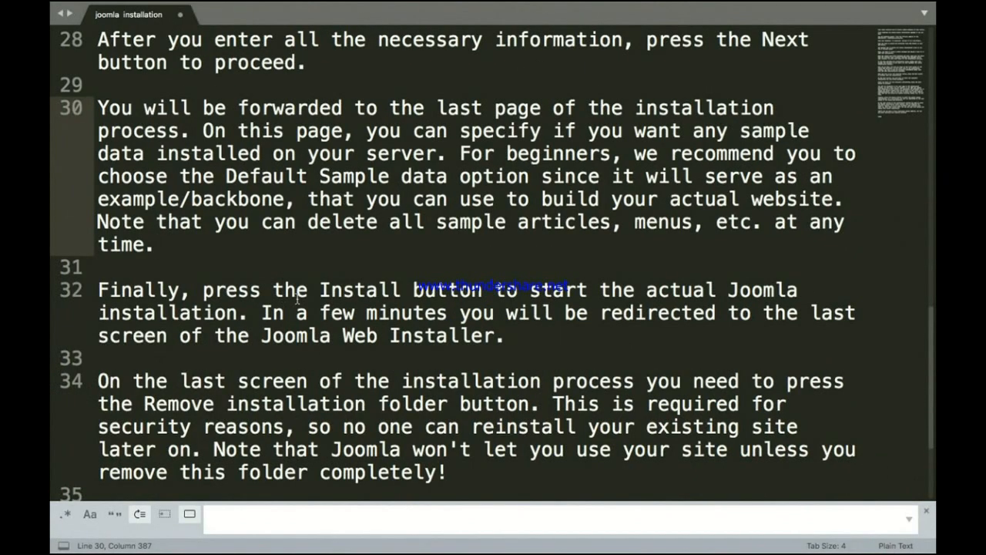
click(100, 289)
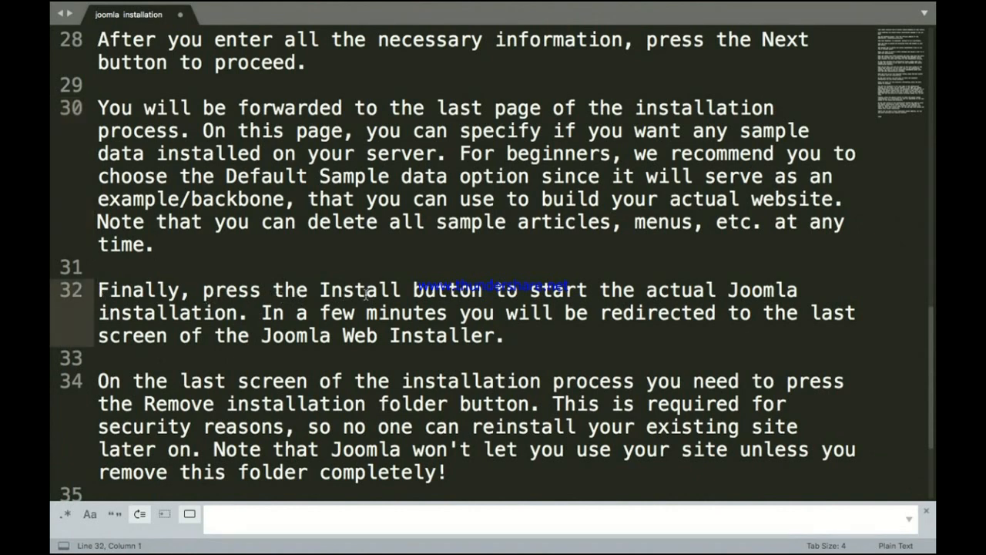
key(shift+Right)
key(shift+Right)
key(shift+Right)
key(shift+Right)
key(shift+Right)
key(shift+Right)
key(shift+Right)
key(shift+Right)
key(shift+Right)
key(shift+Right)
key(shift+Right)
key(shift+Right)
key(shift+Right)
key(shift+Right)
key(shift+Right)
key(shift+Right)
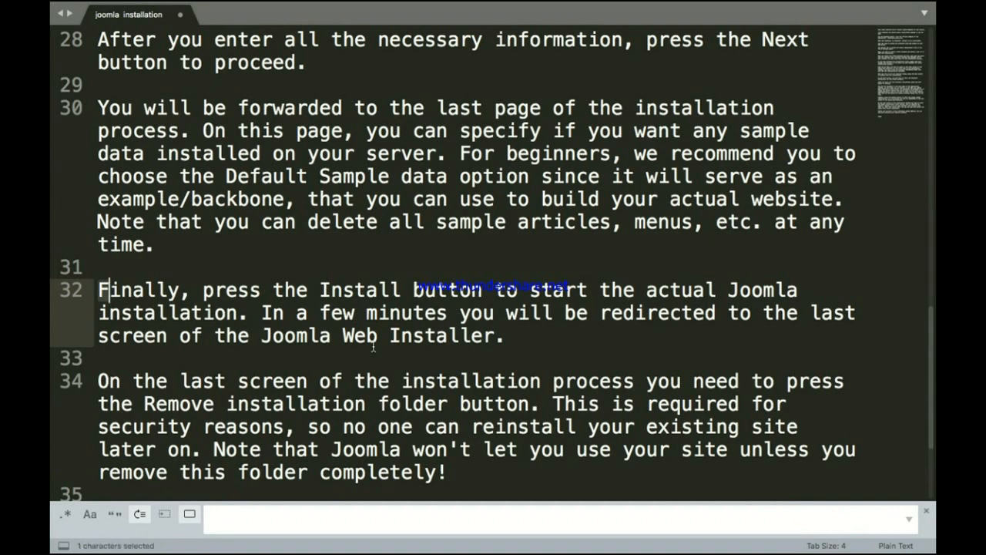
key(shift+Right)
key(shift+Right)
key(shift+Right)
key(shift+Right)
key(shift+Right)
key(shift+Right)
key(shift+Right)
key(shift+Right)
key(shift+Right)
key(shift+Right)
key(shift+Right)
key(shift+Right)
key(shift+Right)
key(shift+Right)
key(shift+Right)
key(shift+Right)
key(shift+Right)
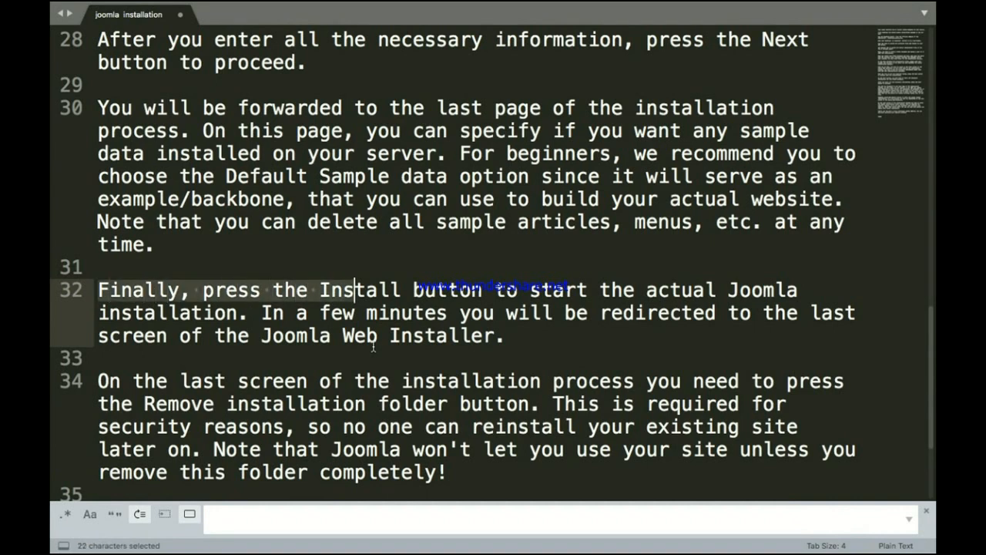
key(shift+Right)
key(shift+Right)
key(shift+Right)
key(shift+Right)
key(shift+Right)
key(shift+Right)
key(shift+Right)
key(shift+Right)
key(shift+Right)
key(shift+Right)
key(shift+Right)
key(shift+Right)
key(shift+Right)
key(shift+Right)
key(shift+Right)
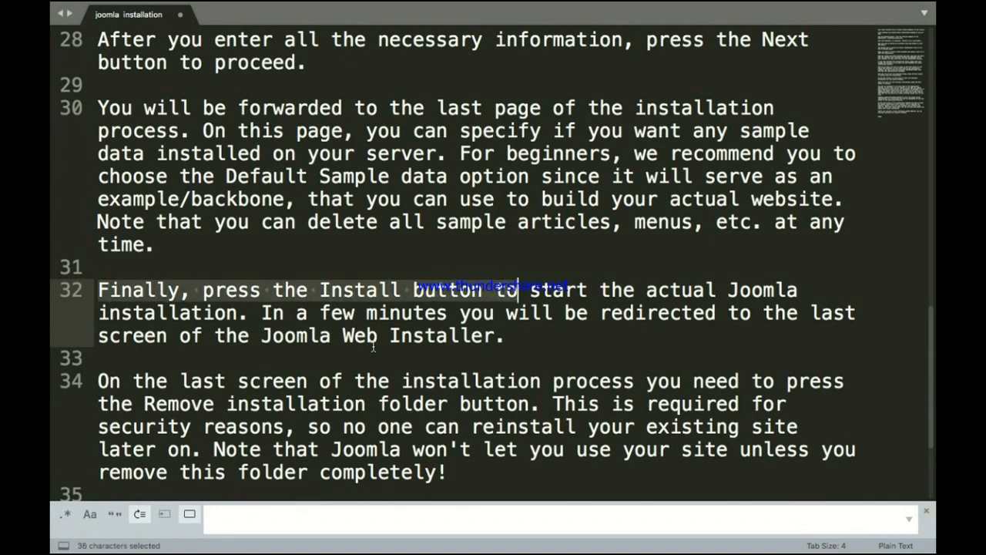
key(shift+Right)
key(shift+Right)
key(shift+Right)
key(shift+Right)
key(shift+Right)
key(shift+Right)
key(shift+Right)
key(shift+Right)
key(shift+Right)
key(shift+Right)
key(shift+Right)
key(shift+Right)
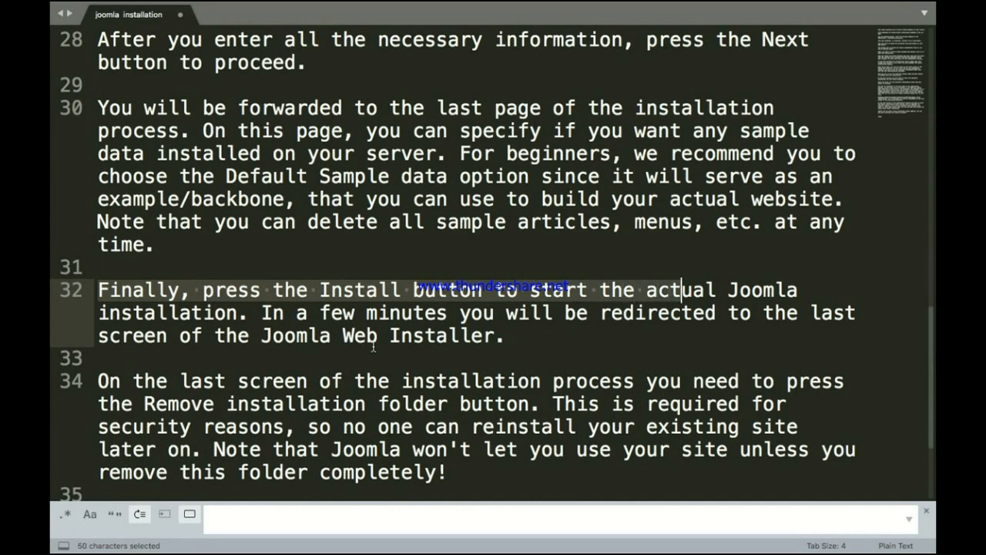
key(shift+Right)
key(shift+Right)
key(shift+Right)
key(shift+Right)
key(shift+Right)
key(shift+Right)
key(shift+Right)
key(shift+Right)
key(shift+Right)
key(shift+Right)
key(shift+Right)
key(shift+Right)
key(shift+Right)
key(shift+Right)
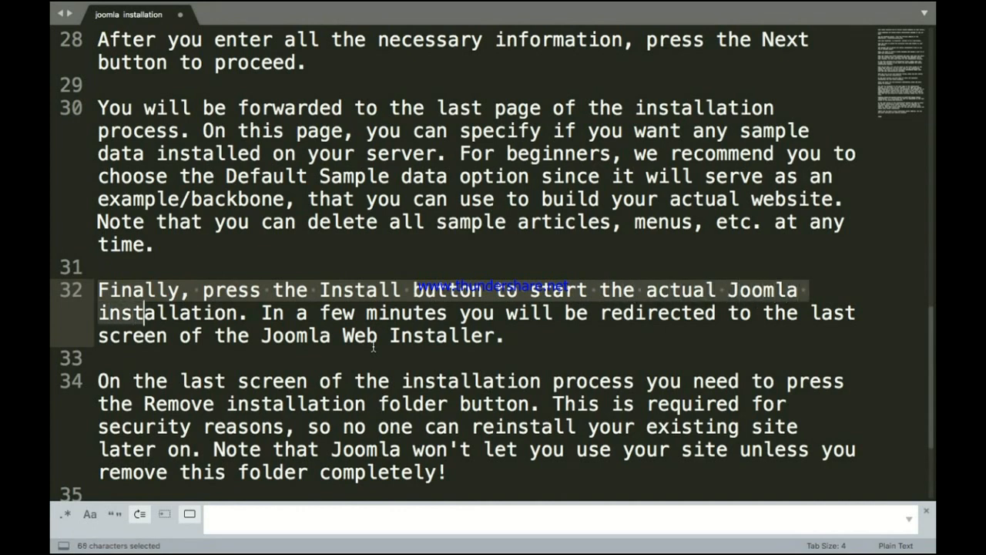
key(shift+Right)
key(shift+Right)
key(shift+Right)
key(shift+Right)
key(shift+Right)
key(shift+Right)
key(shift+Right)
key(shift+Right)
key(shift+Right)
key(shift+Right)
key(shift+Right)
key(shift+Right)
key(shift+Right)
key(shift+Right)
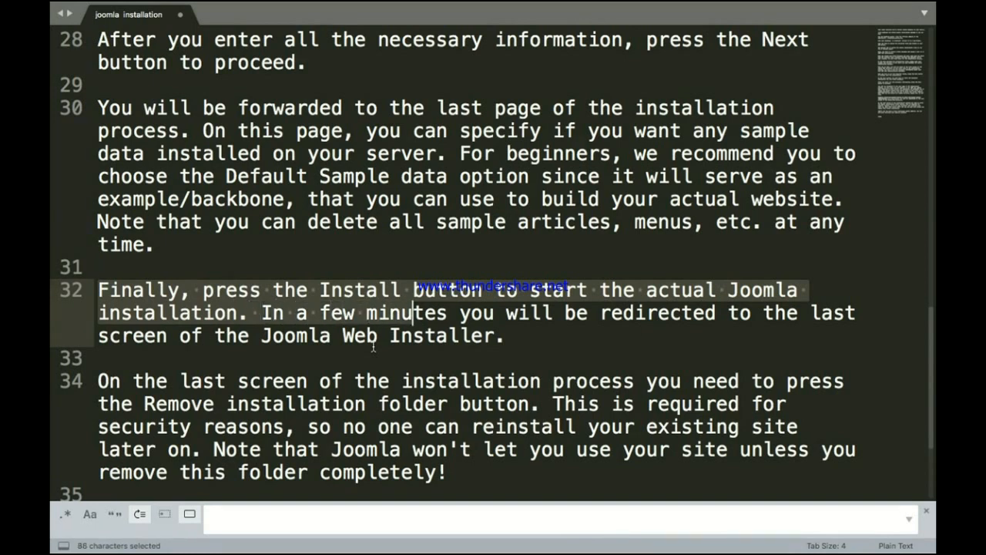
key(shift+Right)
key(shift+Right)
key(shift+Right)
key(shift+Right)
key(shift+Right)
key(shift+Right)
key(shift+Right)
key(shift+Right)
key(shift+Right)
key(shift+Right)
key(shift+Right)
key(shift+Right)
key(shift+Right)
key(shift+Right)
key(shift+Right)
key(shift+Right)
key(shift+Right)
key(shift+Right)
key(shift+Right)
key(shift+Right)
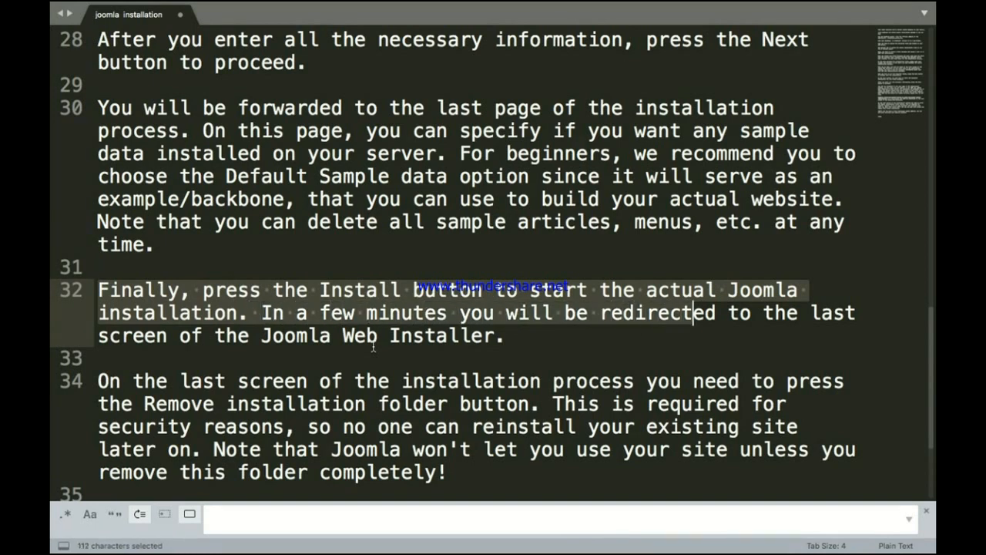
key(shift+Right)
key(shift+Right)
key(shift+Right)
key(shift+Right)
key(shift+Right)
key(shift+Right)
key(shift+Right)
key(shift+Right)
key(shift+Right)
key(shift+Right)
key(shift+Right)
key(shift+Right)
key(shift+Right)
key(shift+Right)
key(shift+Right)
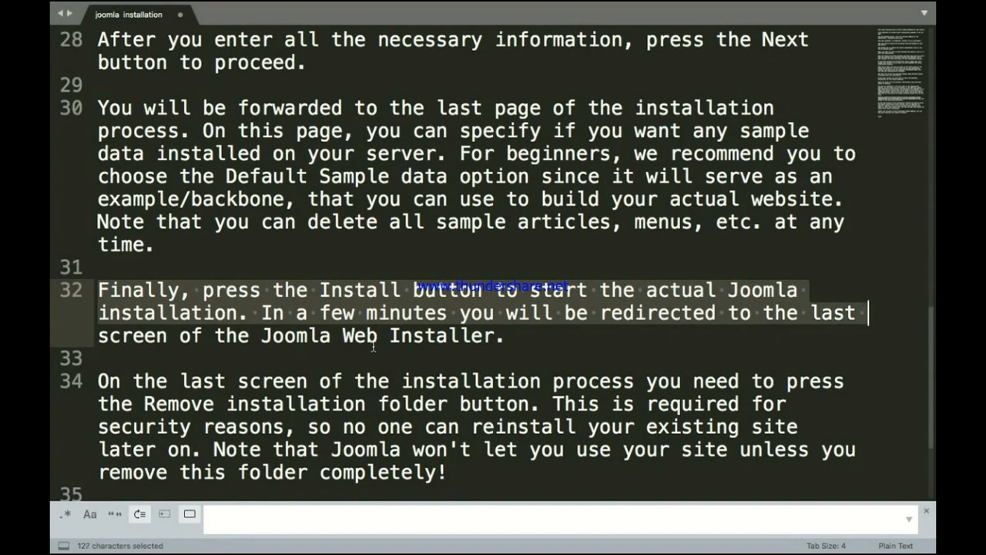
key(shift+Right)
key(shift+Right)
key(shift+Right)
key(shift+Right)
key(shift+Right)
key(shift+Right)
key(shift+Right)
key(shift+Right)
key(shift+Right)
key(shift+Right)
key(shift+Right)
key(shift+Right)
key(shift+Right)
key(shift+Right)
key(shift+Right)
key(shift+Right)
key(shift+Right)
key(shift+Right)
key(shift+Right)
key(shift+Right)
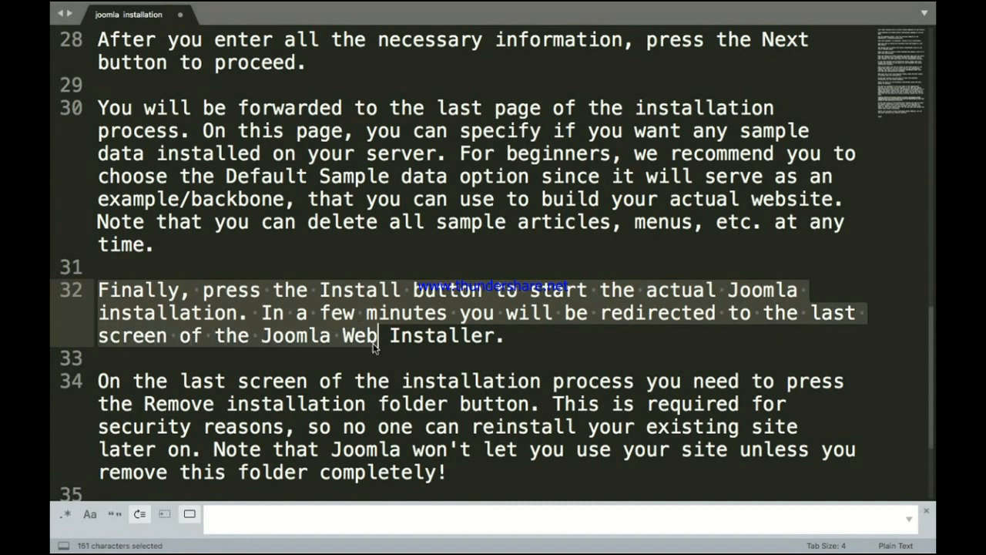
key(shift+Right)
key(shift+Right)
key(shift+Right)
key(shift+Right)
key(shift+Right)
key(shift+Right)
key(shift+Right)
key(shift+Right)
key(shift+Right)
key(shift+Right)
key(shift+Right)
key(shift+Right)
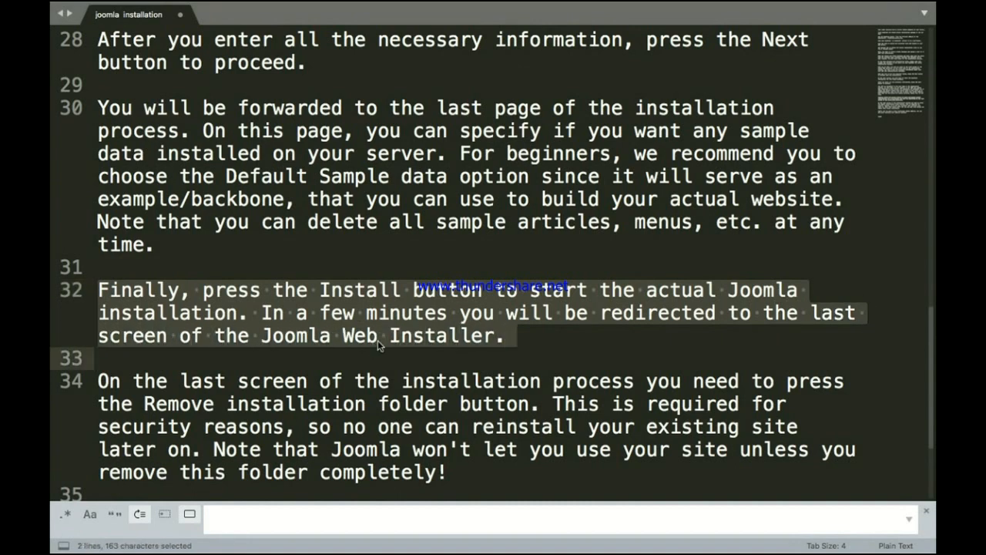
click(510, 336)
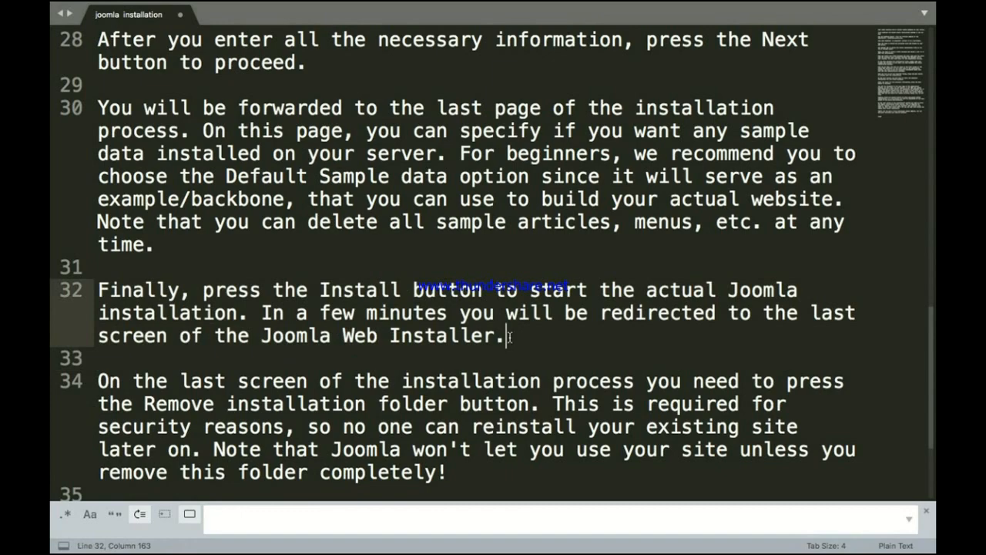
key(ctrl+Up)
Step: Return to Chrome and start the Joomla installation from the Overview page
click(677, 77)
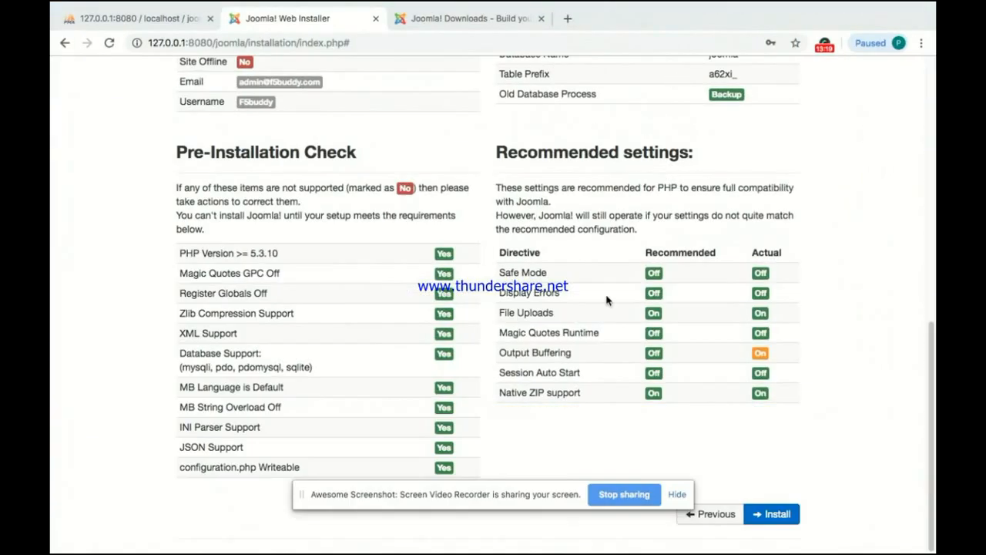
click(778, 515)
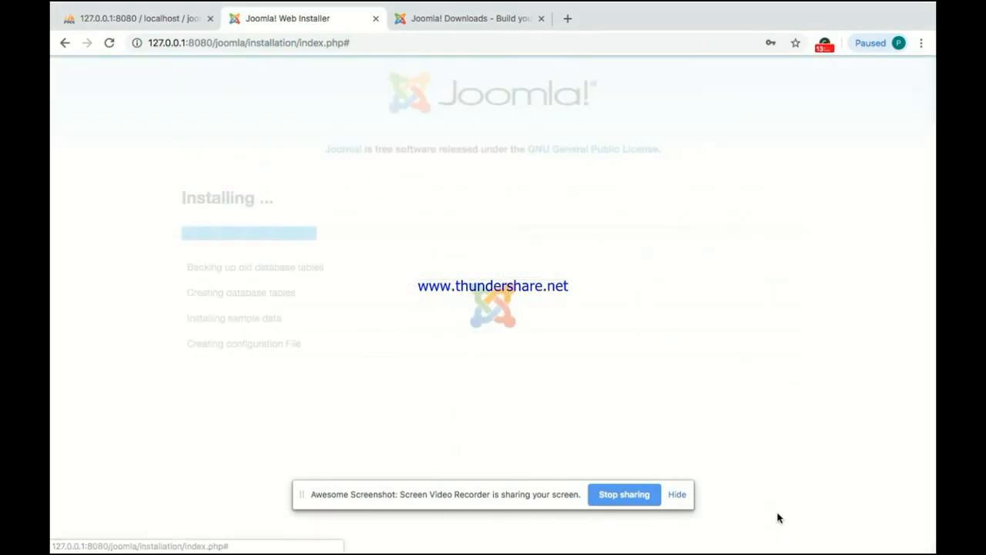
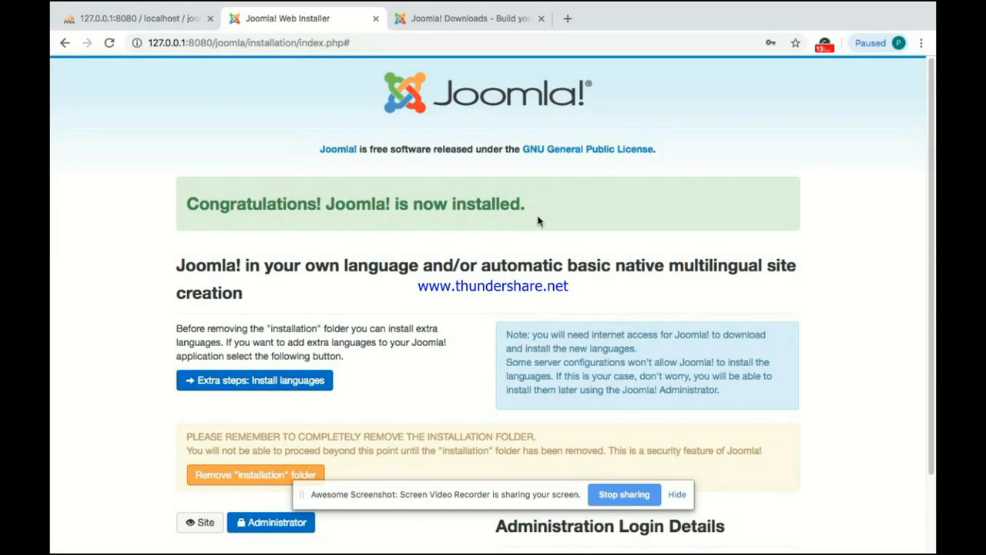
Step: Bring up the desktop spaces overview over the finished Joomla installer page
key(ctrl+Up)
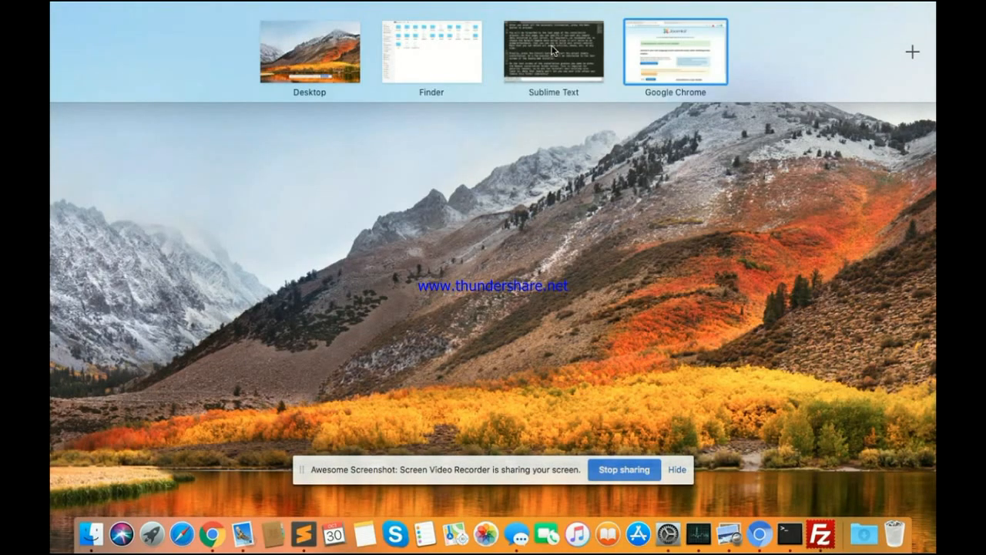
click(553, 51)
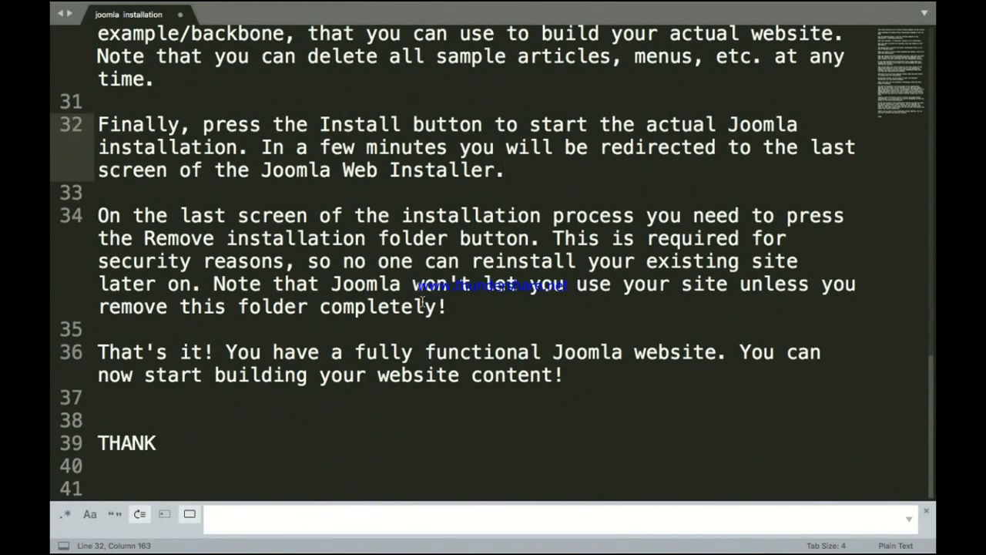
click(98, 216)
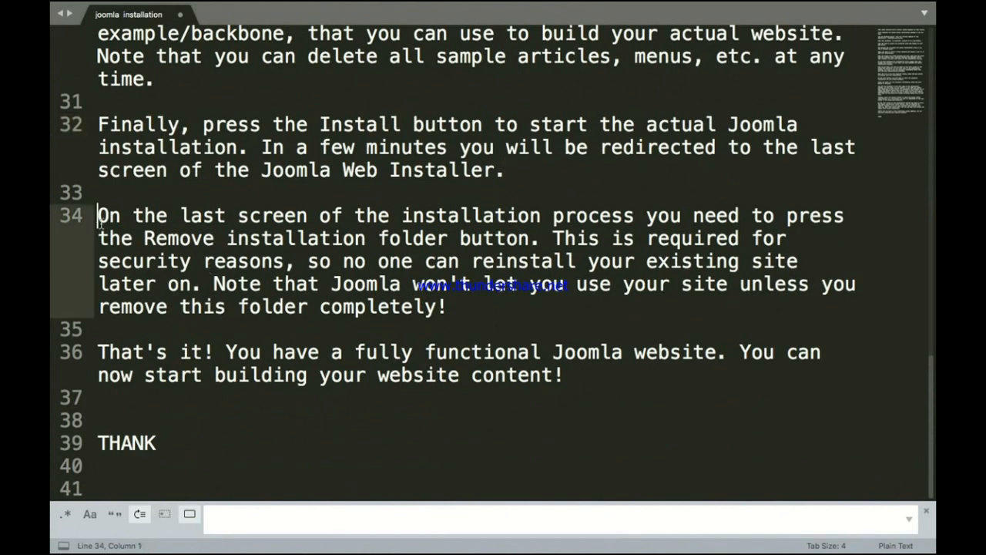
key(shift+Right)
key(shift+Right)
key(shift+Right)
key(shift+Right)
key(shift+Right)
key(shift+Right)
key(shift+Right)
key(shift+Right)
key(shift+Right)
key(shift+Right)
key(shift+Right)
key(shift+Right)
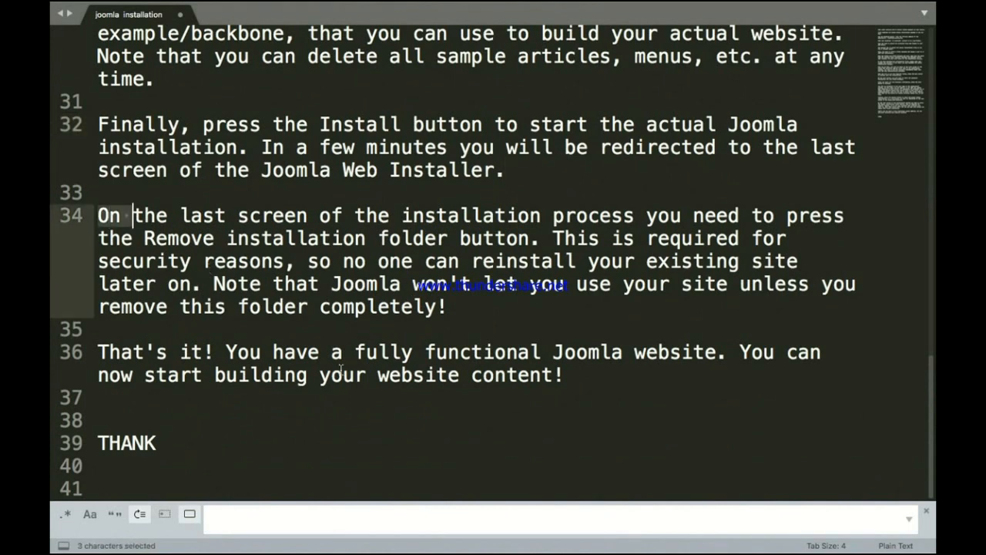
key(shift+Right)
key(shift+Right)
key(shift+Right)
key(shift+Right)
key(shift+Right)
key(shift+Right)
key(shift+Right)
key(shift+Right)
key(shift+Right)
key(shift+Right)
key(shift+Right)
key(shift+Right)
key(shift+Right)
key(shift+Right)
key(shift+Right)
key(shift+Right)
key(shift+Right)
key(shift+Right)
key(shift+Right)
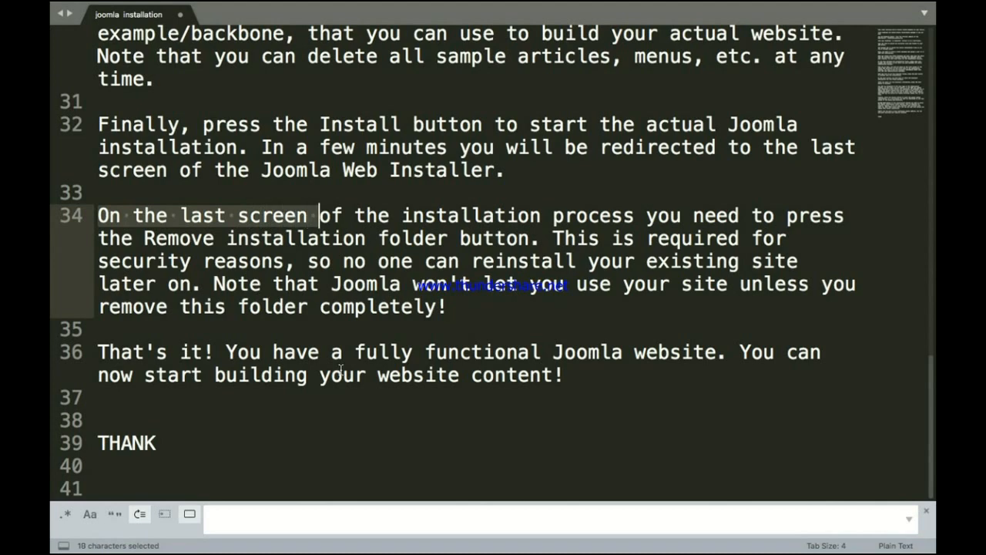
key(shift+Right)
key(shift+Right)
key(shift+Right)
key(shift+Right)
key(shift+Right)
key(shift+Right)
key(shift+Right)
key(shift+Right)
key(shift+Right)
key(shift+Right)
key(shift+Right)
key(shift+Right)
key(shift+Right)
key(shift+Right)
key(shift+Right)
key(shift+Right)
key(shift+Right)
key(shift+Right)
key(shift+Right)
key(shift+Right)
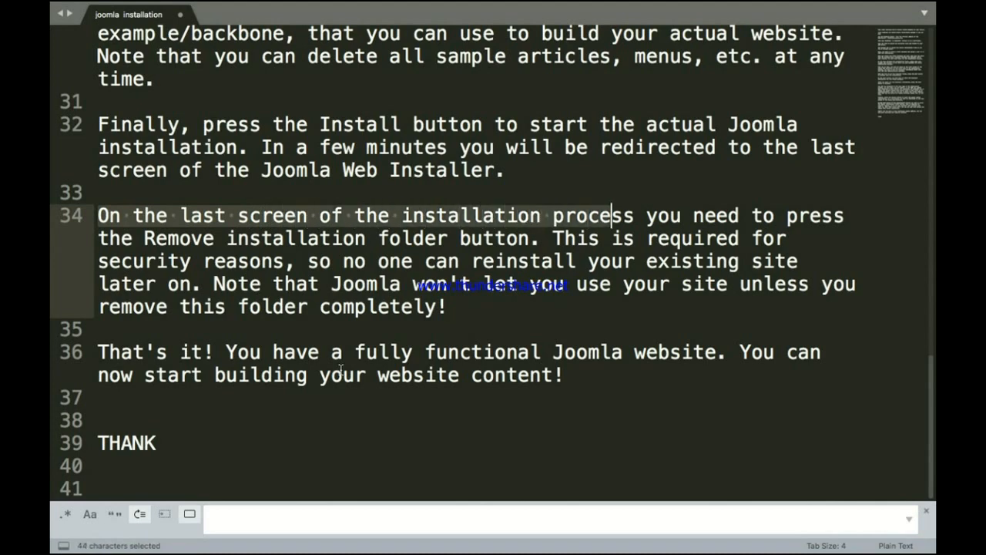
key(shift+Right)
key(shift+Right)
key(shift+Right)
key(shift+Right)
key(shift+Right)
key(shift+Right)
key(shift+Right)
key(shift+Right)
key(shift+Right)
key(shift+Right)
key(shift+Right)
key(shift+Right)
key(shift+Right)
key(shift+Right)
key(shift+Right)
key(shift+Right)
key(shift+Right)
key(shift+Right)
key(shift+Right)
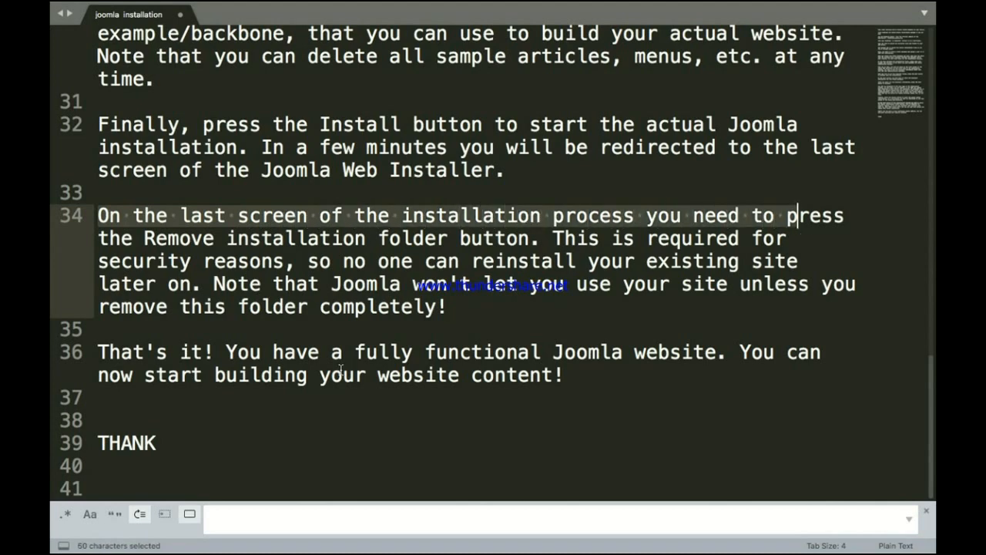
key(shift+Right)
key(shift+Right)
key(shift+Right)
key(shift+Right)
key(shift+Right)
key(shift+Right)
key(shift+Right)
key(shift+Right)
key(shift+Right)
key(shift+Right)
key(shift+Right)
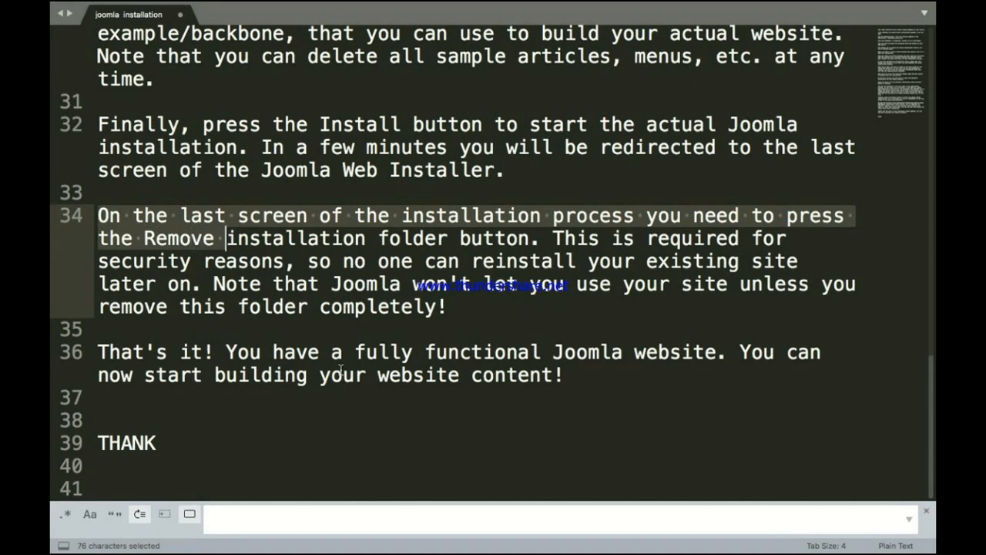
key(shift+Right)
key(shift+Right)
key(shift+Right)
key(shift+Right)
key(shift+Right)
key(shift+Right)
key(shift+Right)
key(shift+Right)
key(shift+Right)
key(shift+Right)
key(shift+Right)
key(shift+Right)
key(shift+Right)
key(shift+Right)
key(shift+Right)
key(shift+Right)
key(shift+Right)
key(shift+Right)
key(shift+Right)
key(shift+Right)
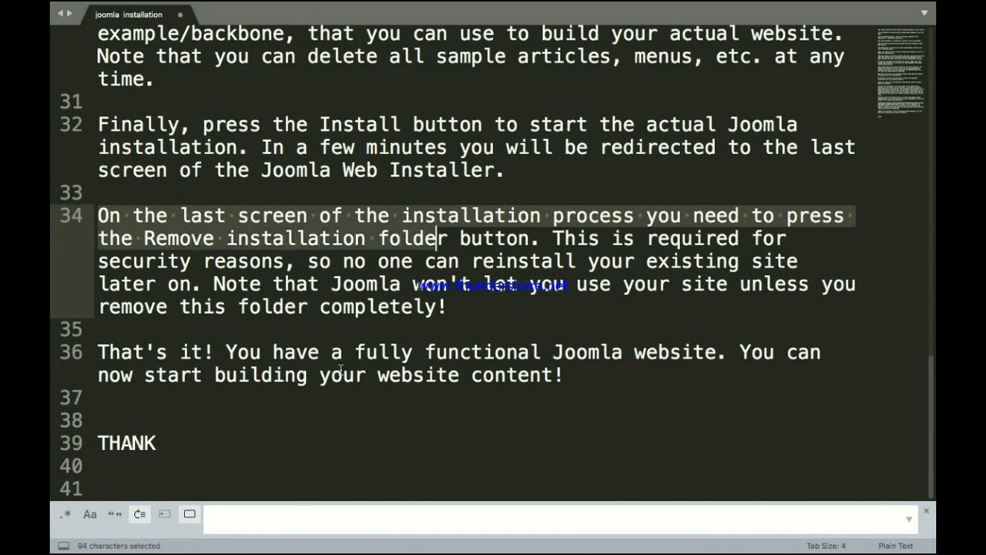
key(shift+Right)
key(shift+Right)
key(shift+Right)
key(shift+Right)
key(shift+Right)
key(shift+Right)
key(shift+Right)
key(shift+Right)
key(shift+Right)
key(shift+Right)
key(shift+Right)
key(shift+Right)
key(shift+Right)
key(shift+Right)
key(shift+Right)
key(shift+Right)
key(shift+Right)
key(shift+Right)
key(shift+Right)
key(shift+Right)
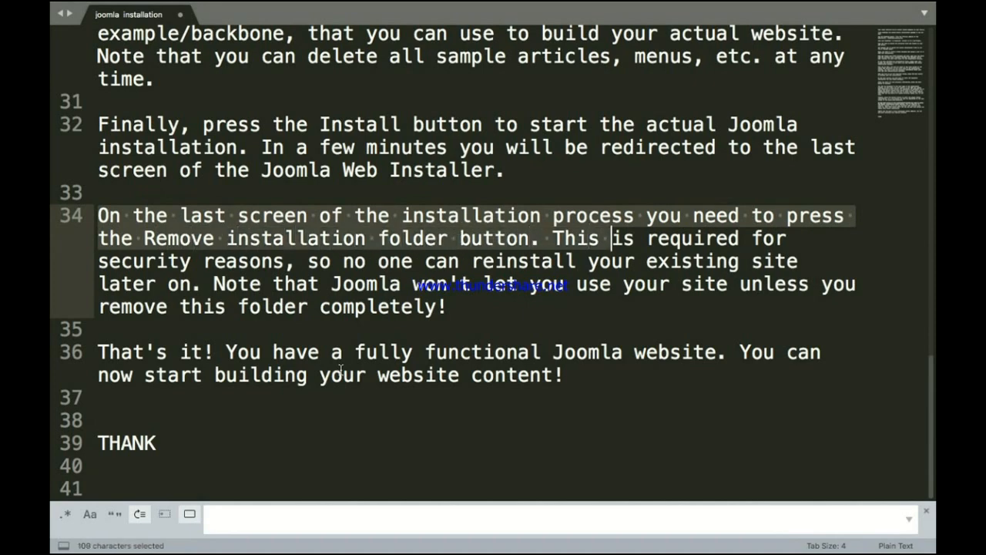
key(shift+Right)
key(shift+Right)
key(shift+Right)
key(shift+Right)
key(shift+Right)
key(shift+Right)
key(shift+Right)
key(shift+Right)
key(shift+Right)
key(shift+Right)
key(shift+Right)
key(shift+Right)
key(shift+Right)
key(shift+Right)
key(shift+Right)
key(shift+Right)
key(shift+Right)
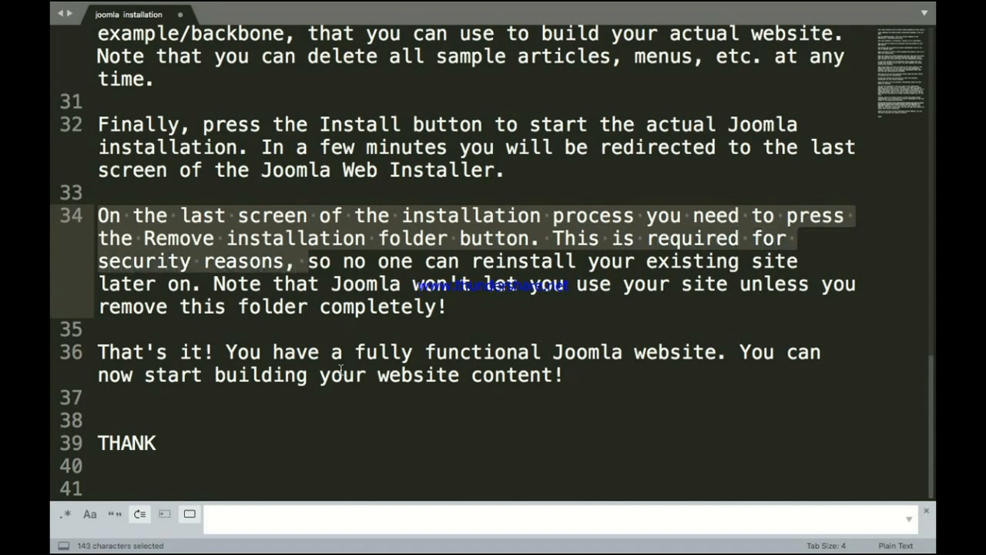
key(shift+Right)
key(shift+Right)
key(shift+Right)
key(shift+Right)
key(shift+Right)
key(shift+Right)
key(shift+Right)
key(shift+Right)
key(shift+Right)
key(shift+Right)
key(shift+Right)
key(shift+Right)
key(shift+Right)
key(shift+Right)
key(shift+Right)
key(shift+Right)
key(shift+Right)
key(shift+Right)
key(shift+Right)
key(shift+Right)
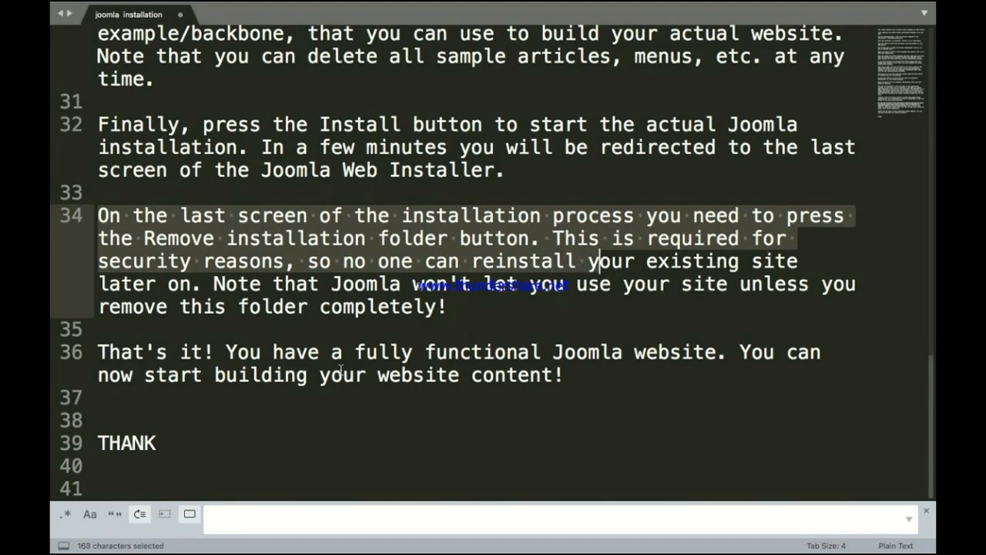
key(shift+Right)
key(shift+Right)
key(shift+Right)
key(shift+Right)
key(shift+Right)
key(shift+Right)
key(shift+Right)
key(shift+Right)
key(shift+Right)
key(shift+Right)
key(shift+Right)
key(shift+Right)
key(shift+Right)
key(shift+Right)
key(shift+Right)
key(shift+Right)
key(shift+Right)
key(shift+Right)
key(shift+Right)
key(shift+Right)
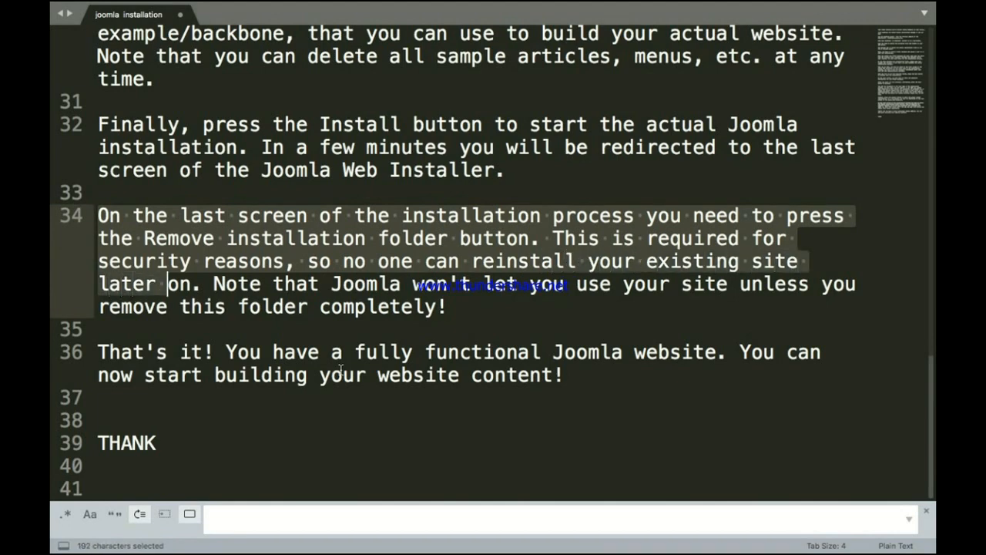
key(shift+Right)
key(shift+Right)
key(shift+Right)
key(shift+Right)
key(shift+Right)
key(shift+Right)
key(shift+Right)
key(shift+Right)
key(shift+Right)
key(shift+Right)
key(shift+Right)
key(shift+Right)
key(shift+Right)
key(shift+Right)
key(shift+Right)
key(shift+Right)
key(shift+Right)
key(shift+Right)
key(shift+Right)
key(shift+Right)
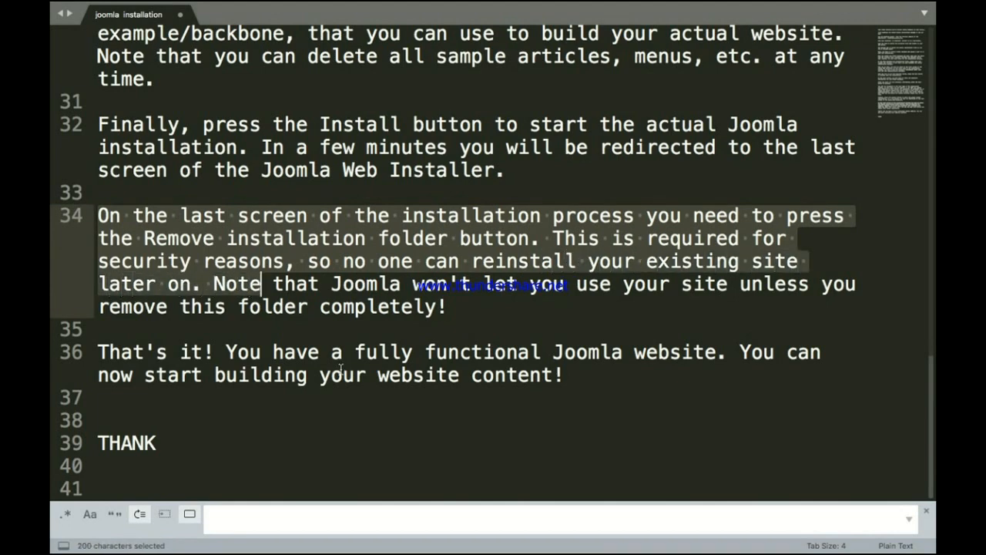
key(shift+Right)
key(shift+Right)
key(shift+Right)
key(shift+Right)
key(shift+Right)
key(shift+Right)
key(shift+Right)
key(shift+Right)
key(shift+Right)
key(shift+Right)
key(shift+Right)
key(shift+Right)
key(shift+Right)
key(shift+Right)
key(shift+Right)
key(shift+Right)
key(shift+Right)
key(shift+Right)
key(shift+Right)
key(shift+Right)
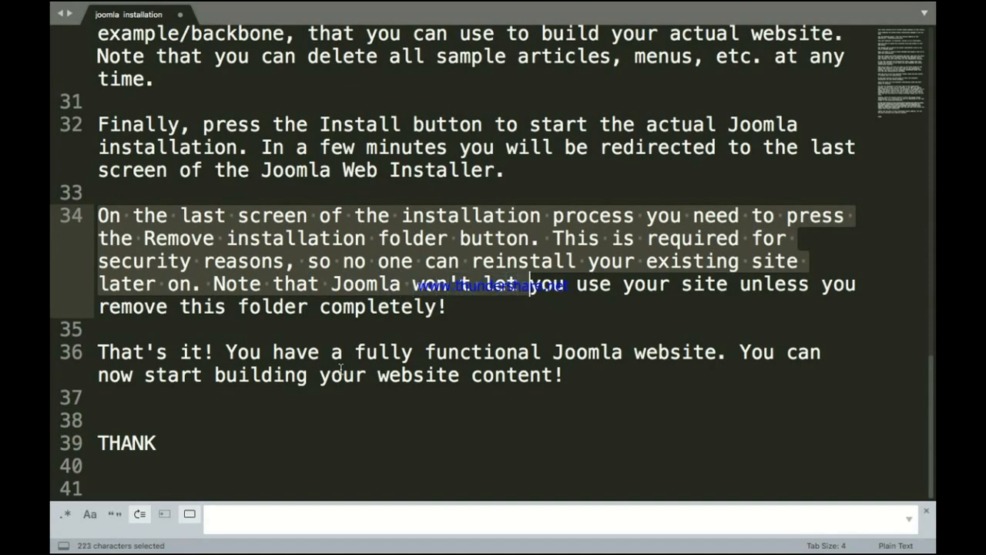
key(shift+Right)
key(shift+Right)
key(shift+Right)
key(shift+Right)
key(shift+Right)
key(shift+Right)
key(shift+Right)
key(shift+Right)
key(shift+Right)
key(shift+Right)
key(shift+Right)
key(shift+Right)
key(shift+Right)
key(shift+Right)
key(shift+Right)
key(shift+Right)
key(shift+Right)
key(shift+Right)
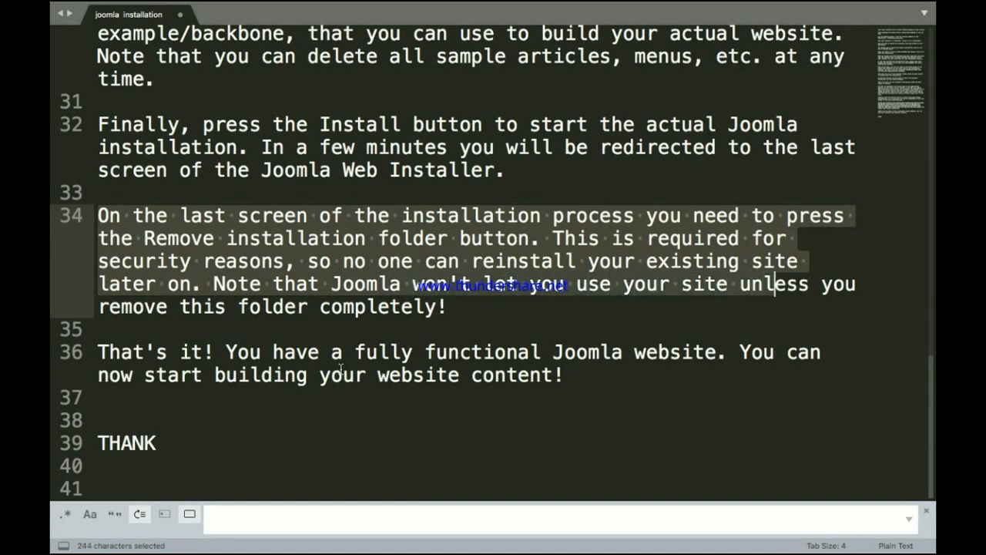
key(shift+Right)
key(shift+Right)
key(shift+Right)
key(shift+Right)
key(shift+Right)
key(shift+Right)
key(shift+Right)
key(shift+Right)
key(shift+Right)
key(shift+Right)
key(shift+Right)
key(shift+Right)
key(shift+Right)
key(shift+Right)
key(shift+Right)
key(shift+Right)
key(shift+Right)
key(shift+Right)
key(shift+Right)
key(shift+Right)
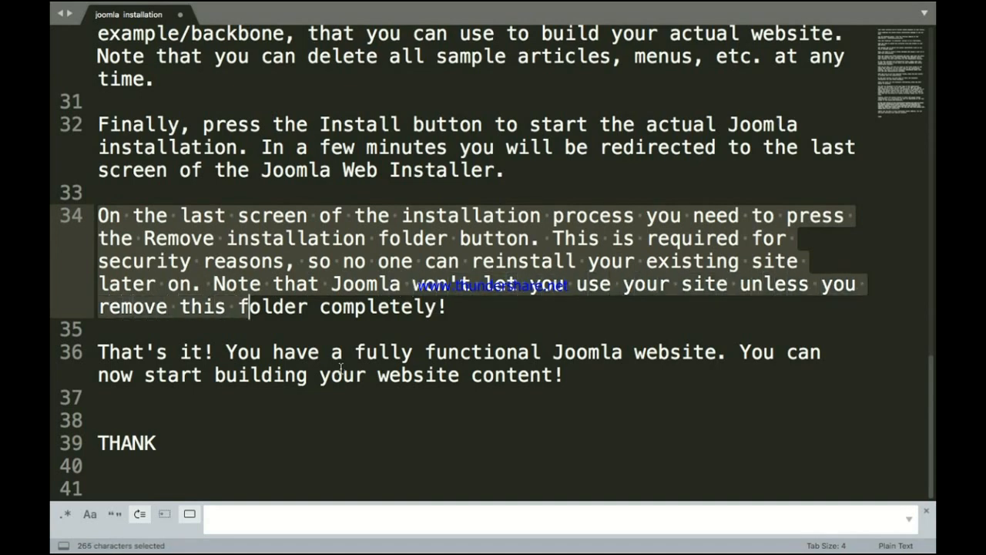
key(shift+Right)
key(shift+Right)
key(shift+Right)
key(shift+Right)
key(shift+Right)
key(shift+Right)
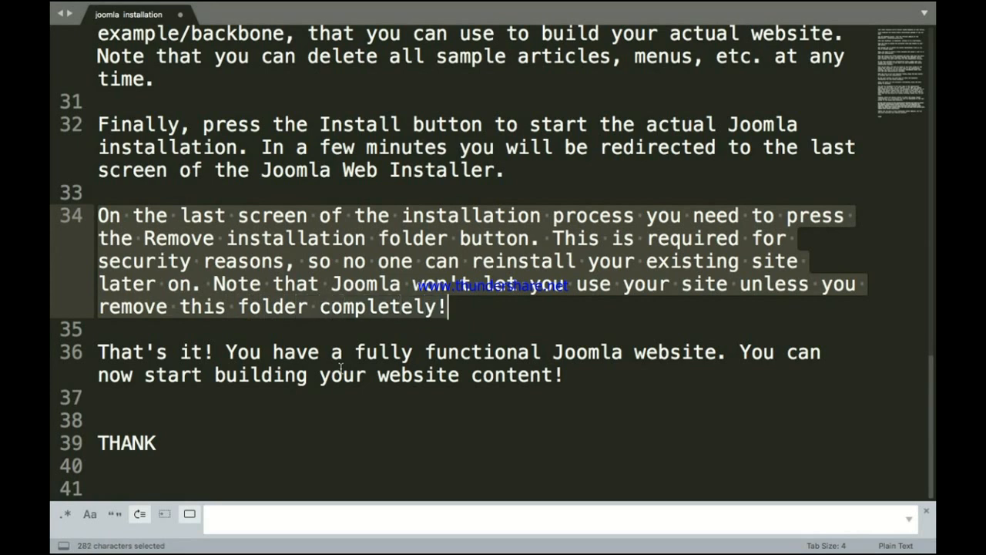
click(457, 313)
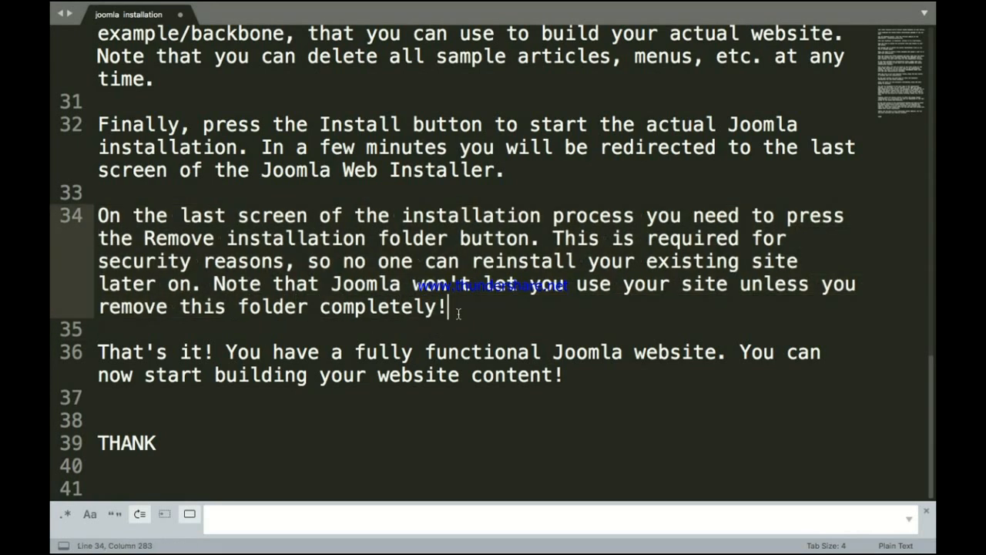
key(ctrl+Up)
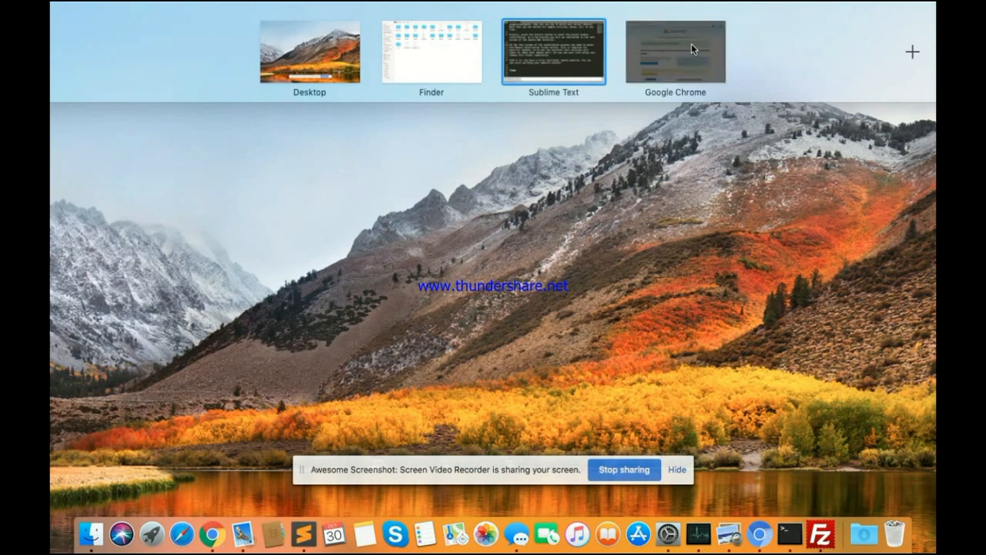
Step: Back in Chrome, remove the Joomla "installation" folder from the installer's completion page
click(691, 43)
scroll(354, 326, down, 1)
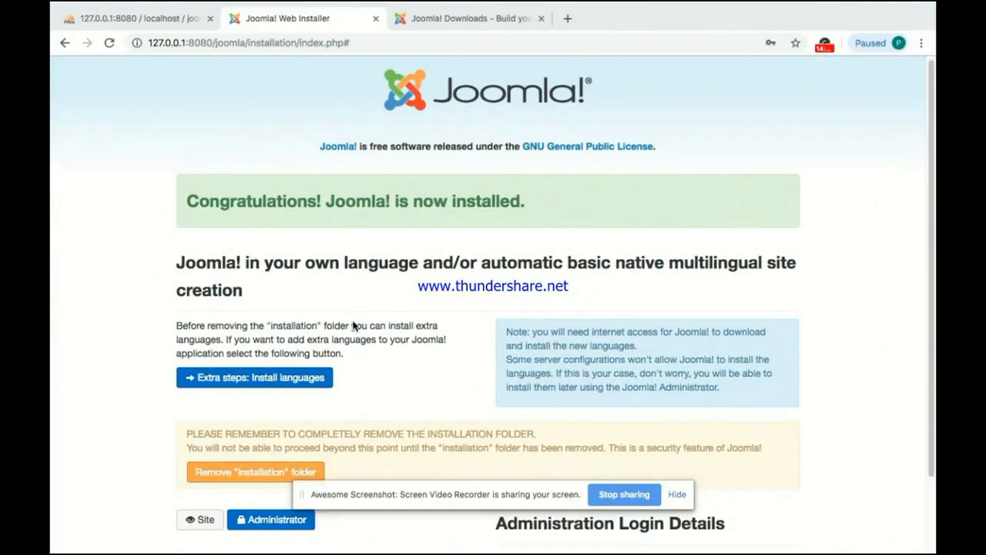
scroll(353, 326, down, 2)
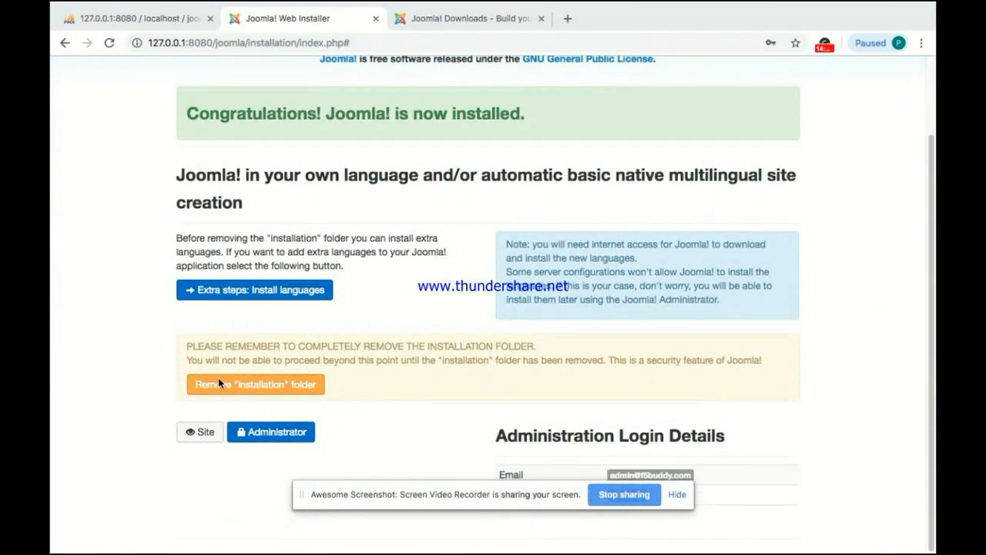
click(258, 384)
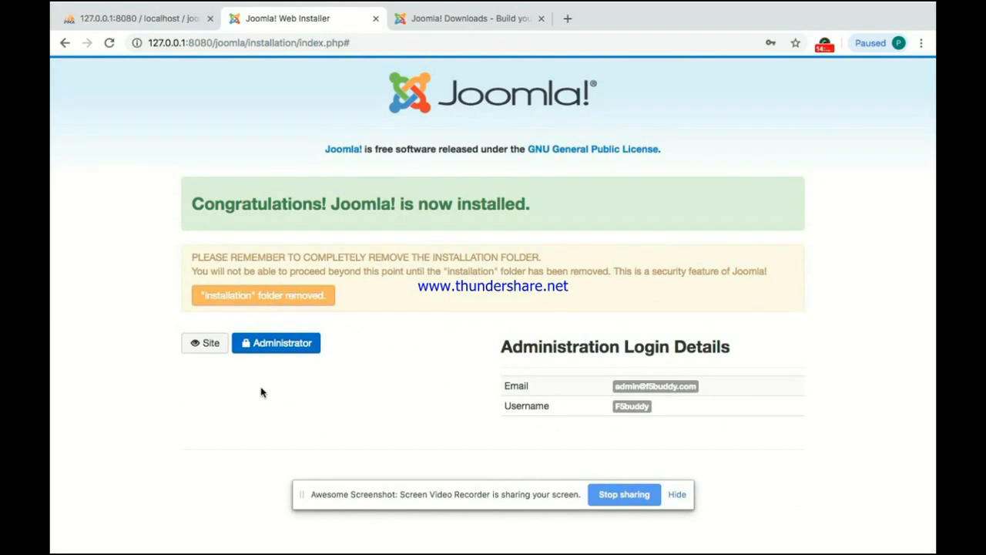
key(ctrl+Up)
Step: Highlight the closing note on line 36 of the Sublime Text installation notes
click(552, 63)
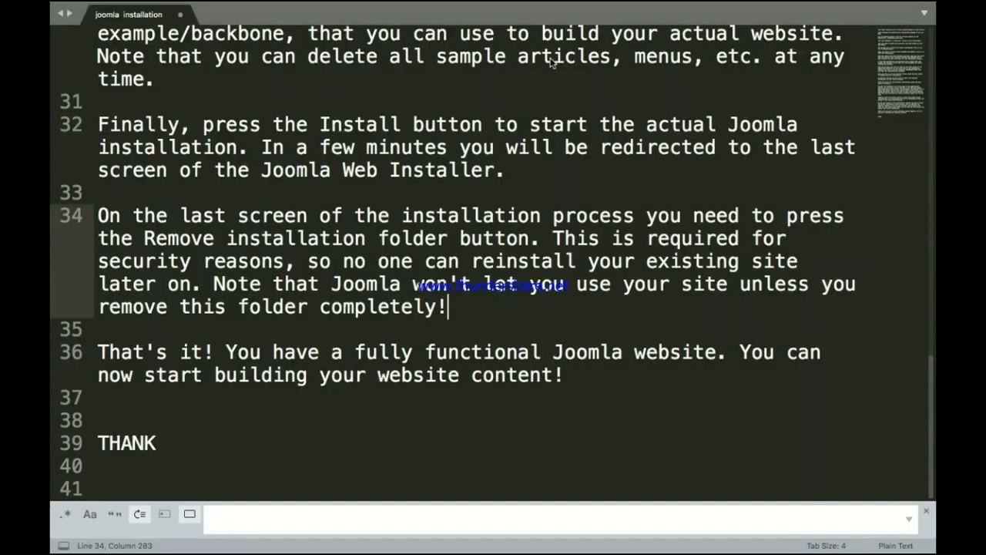
click(100, 352)
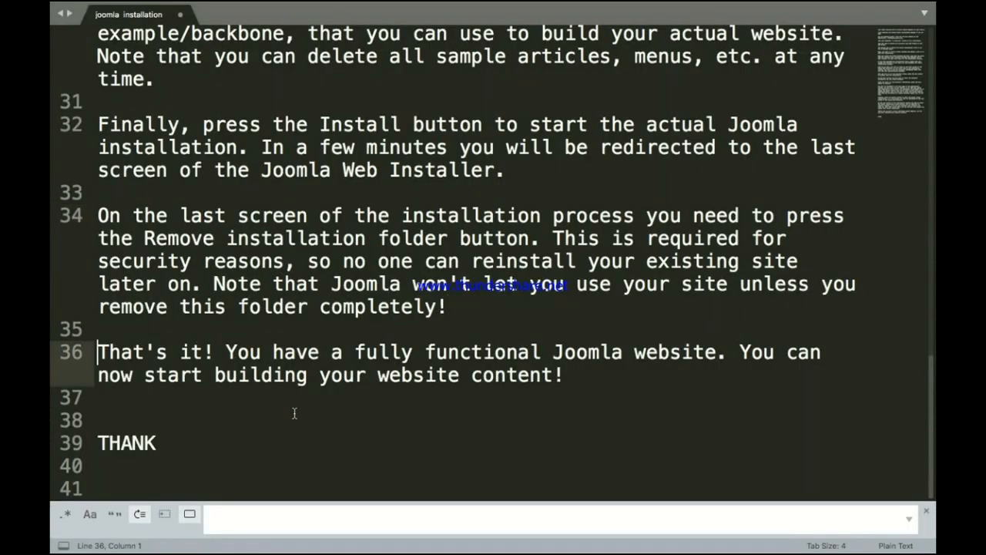
key(shift+Right)
key(shift+Right)
key(shift+Right)
key(shift+Right)
key(shift+Right)
key(shift+Right)
key(shift+Right)
key(shift+Right)
key(shift+Right)
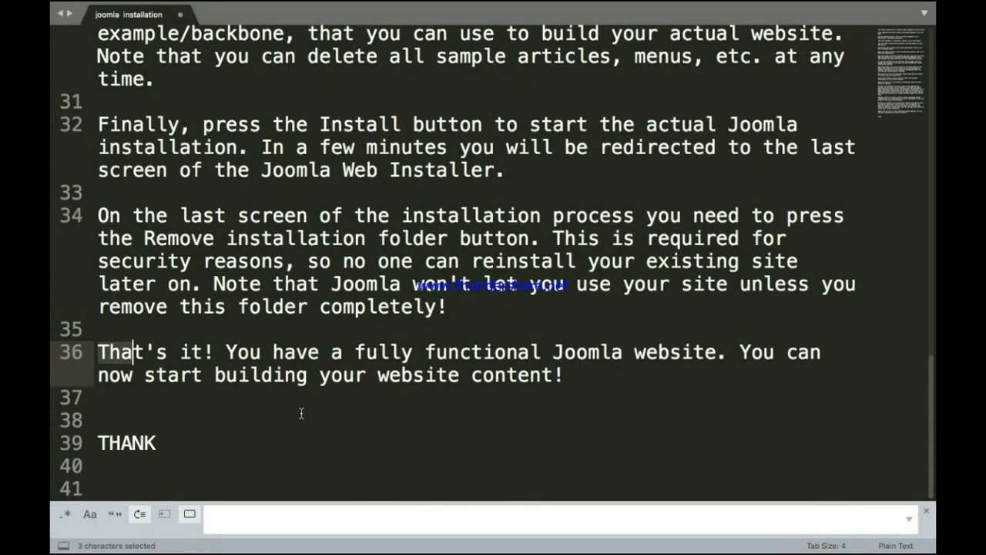
key(shift+Right)
key(shift+Right)
key(shift+Right)
key(shift+Right)
key(shift+Right)
key(shift+Right)
key(shift+Right)
key(shift+Right)
key(shift+Right)
key(shift+Right)
key(shift+Right)
key(shift+Right)
key(shift+Right)
key(shift+Right)
key(shift+Right)
key(shift+Right)
key(shift+Right)
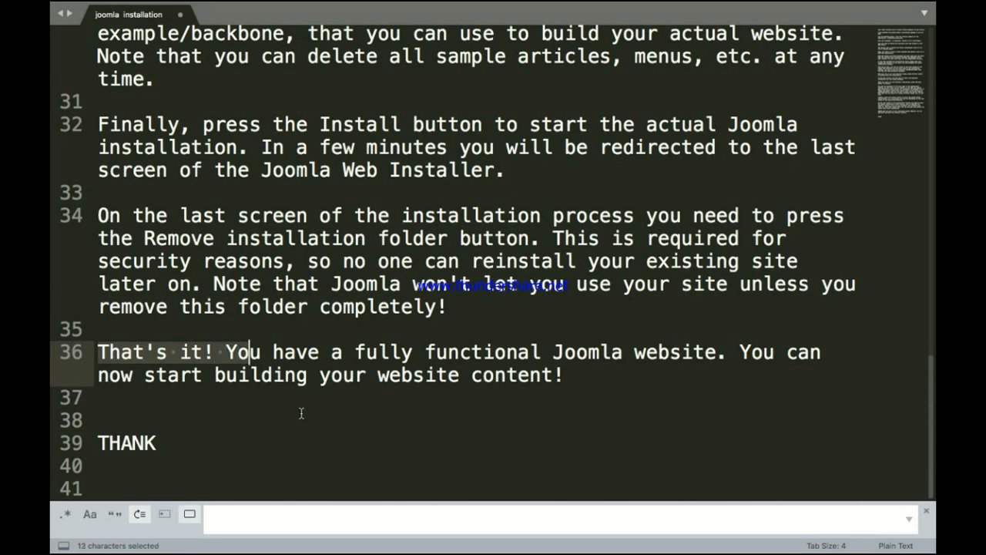
key(shift+Right)
key(shift+Right)
key(shift+Right)
key(shift+Right)
key(shift+Right)
key(shift+Right)
key(shift+Right)
key(shift+Right)
key(shift+Right)
key(shift+Right)
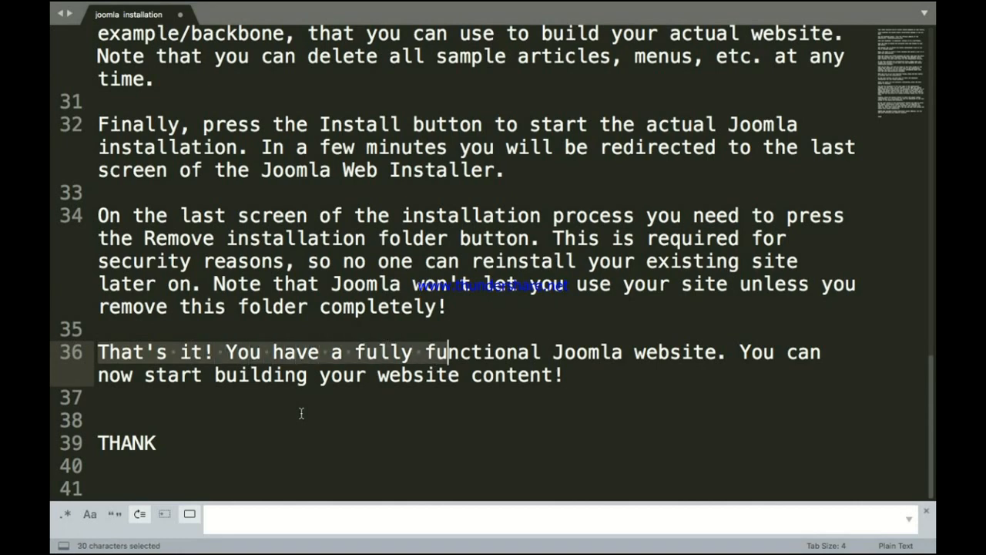
key(shift+Right)
key(shift+Right)
key(shift+Right)
key(shift+Right)
key(shift+Right)
key(shift+Right)
key(shift+Right)
key(shift+Right)
key(shift+Right)
key(shift+Right)
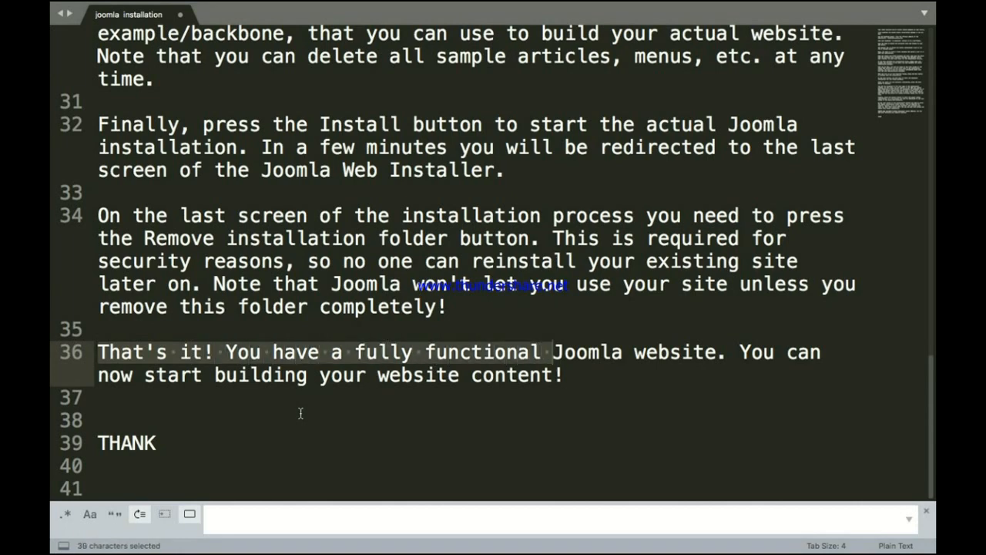
key(shift+Right)
key(shift+Right)
key(shift+Right)
key(shift+Right)
key(shift+Right)
key(shift+Right)
key(shift+Right)
key(shift+Right)
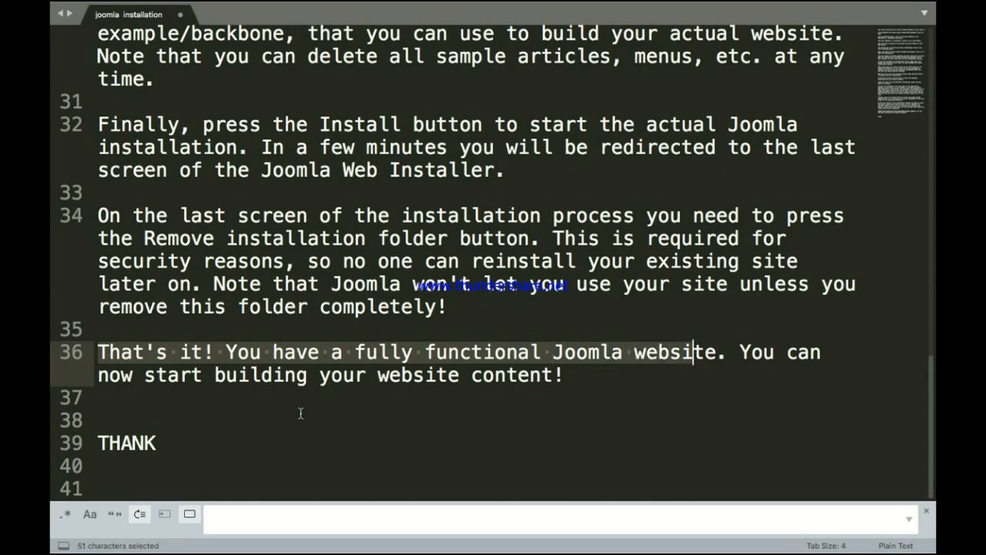
key(shift+Right)
key(shift+Right)
key(shift+Right)
key(shift+Right)
key(shift+Right)
key(shift+Right)
key(shift+Right)
key(shift+Right)
key(shift+Right)
key(shift+Right)
key(shift+Right)
key(shift+Right)
key(shift+Right)
key(shift+Right)
key(shift+Right)
key(shift+Right)
key(shift+Right)
key(shift+Right)
key(shift+Right)
key(shift+Right)
key(shift+Right)
key(shift+Right)
key(shift+Right)
key(shift+Right)
key(shift+Right)
key(shift+Right)
key(shift+Right)
key(shift+Right)
key(shift+Right)
key(shift+Right)
key(shift+Right)
key(shift+Right)
key(shift+Right)
key(shift+Right)
key(shift+Right)
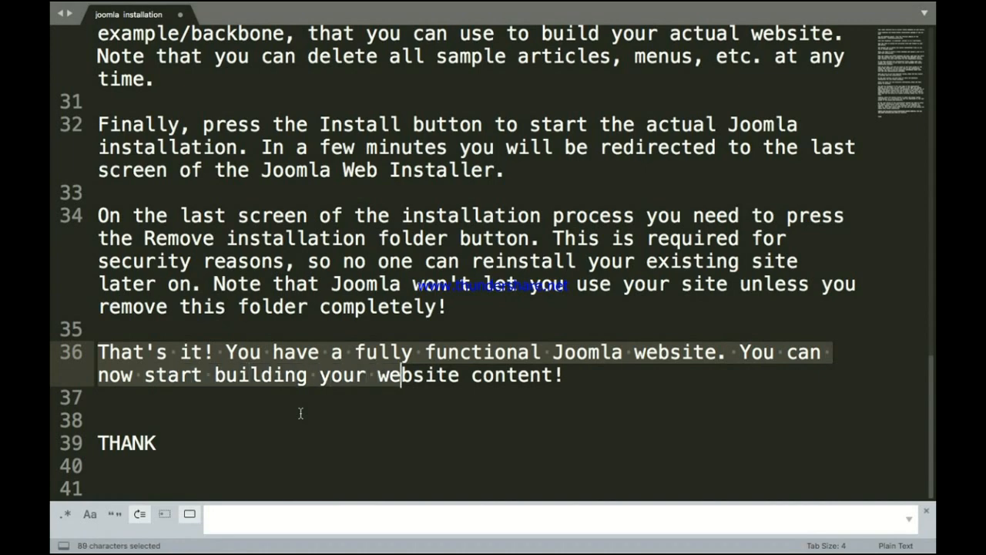
key(shift+Right)
key(shift+Right)
key(shift+Right)
key(shift+Right)
key(shift+Right)
key(shift+Right)
key(shift+Right)
key(shift+Right)
key(shift+Right)
key(shift+Right)
key(shift+Right)
key(shift+Right)
key(shift+Right)
key(shift+Right)
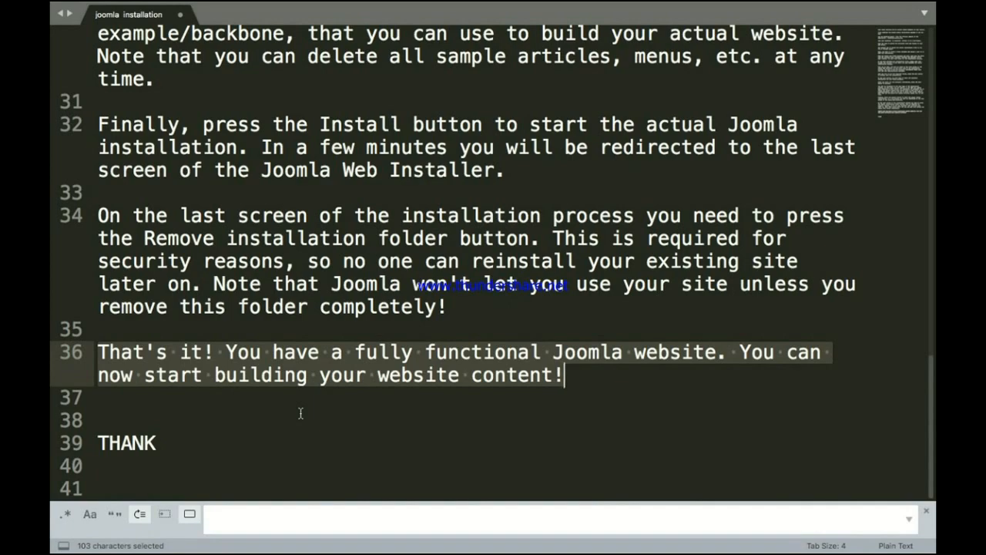
Step: Return to Chrome and open the front-end Joomla site in a new tab
key(ctrl+Up)
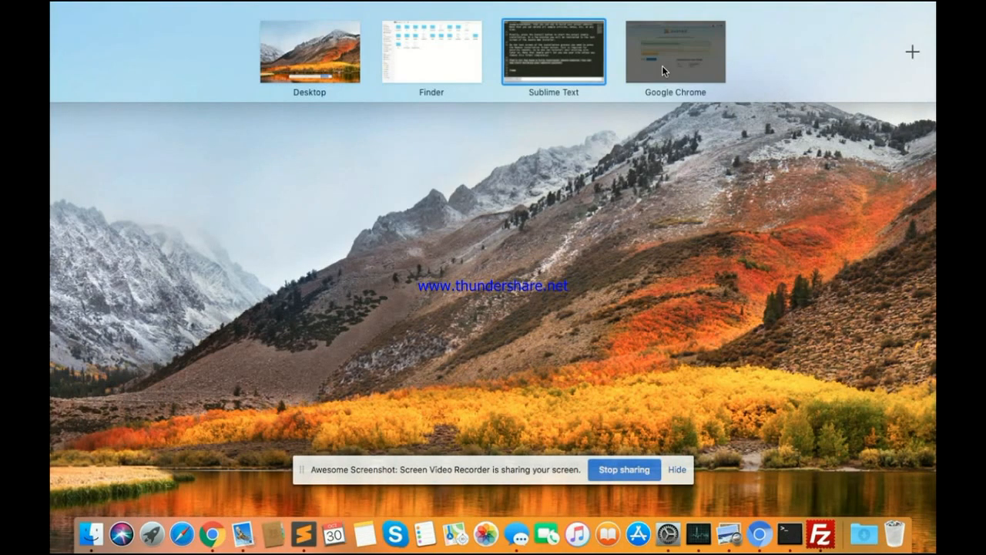
click(662, 67)
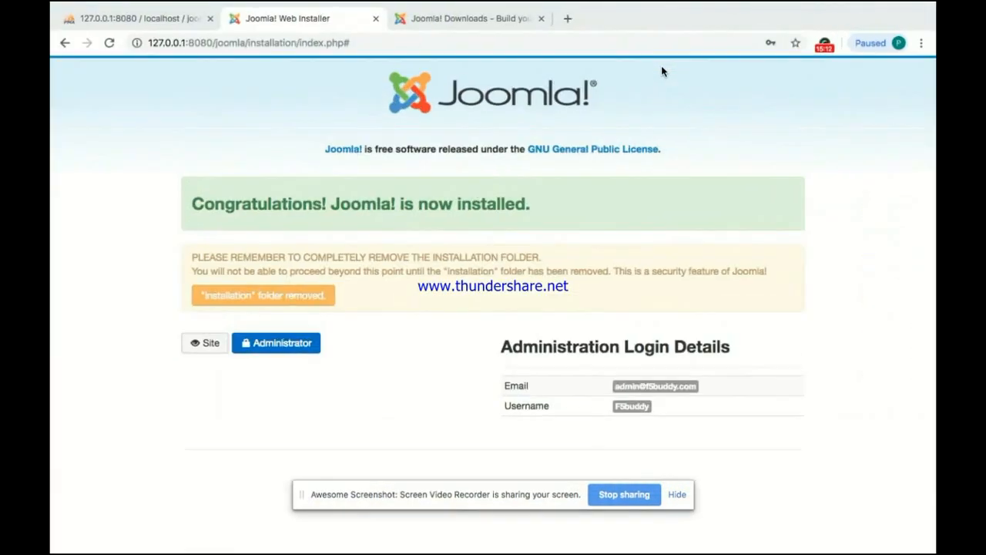
click(207, 345)
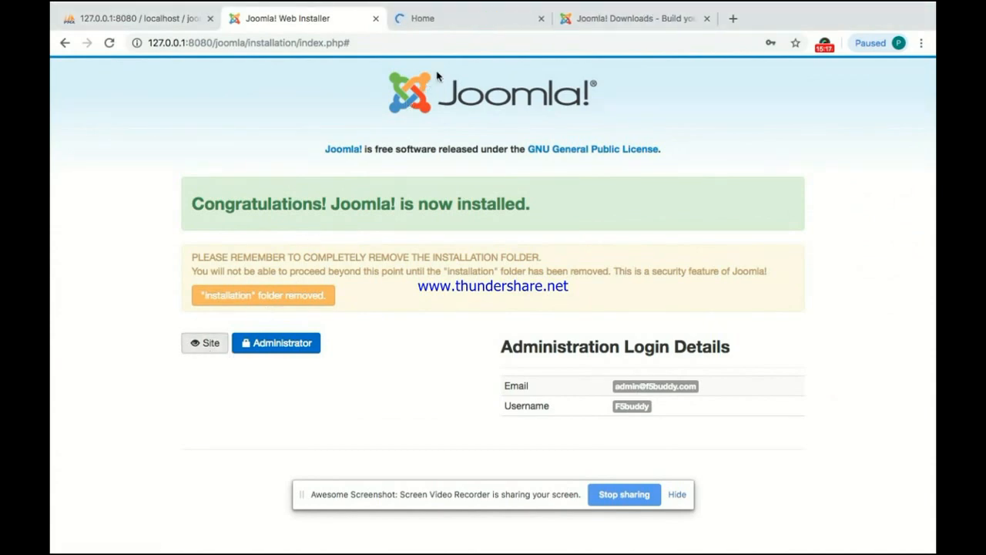
Step: Scroll the F5buddy Home page's Getting Started article down to the footer and back up
click(441, 29)
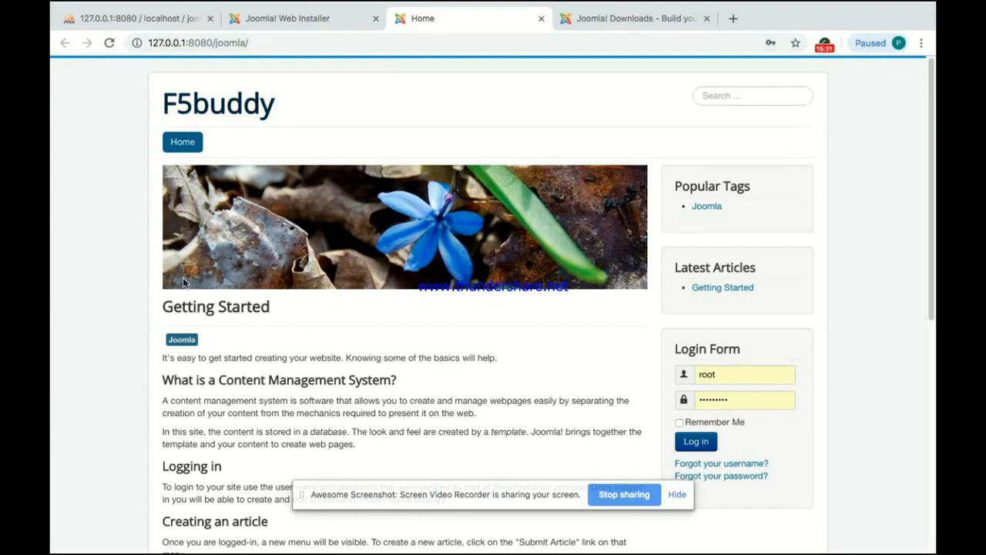
scroll(219, 299, down, 1)
scroll(219, 293, down, 5)
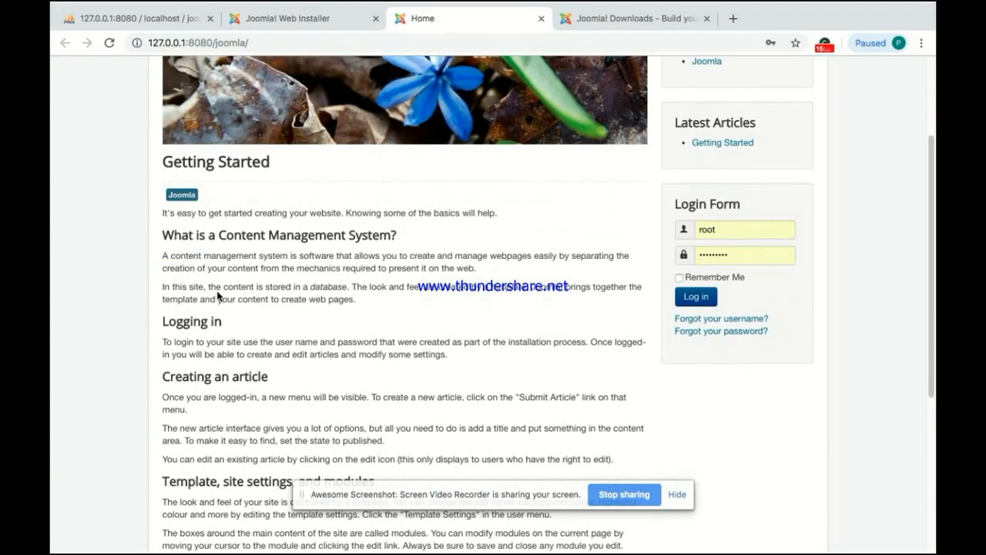
scroll(219, 293, down, 2)
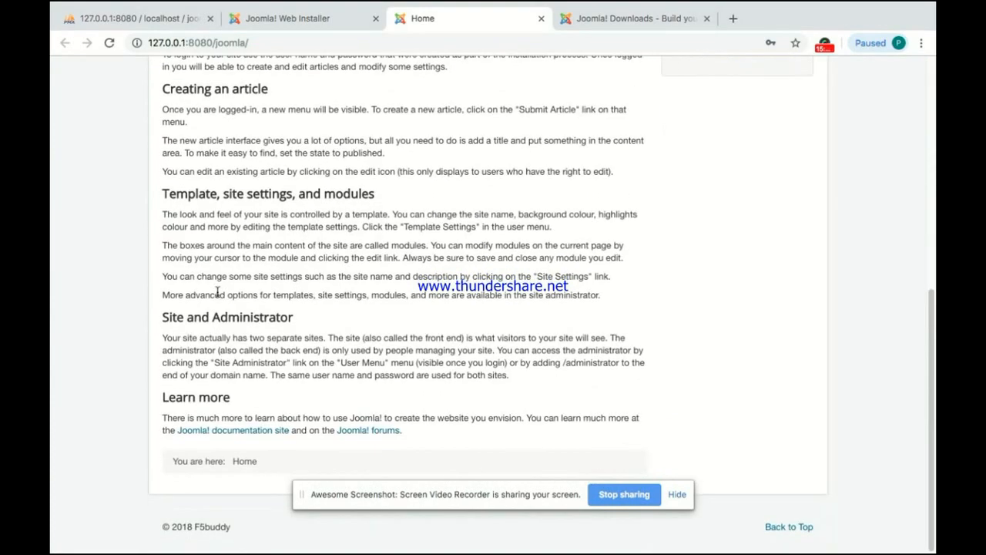
scroll(262, 339, up, 1)
scroll(250, 395, down, 1)
scroll(324, 441, up, 6)
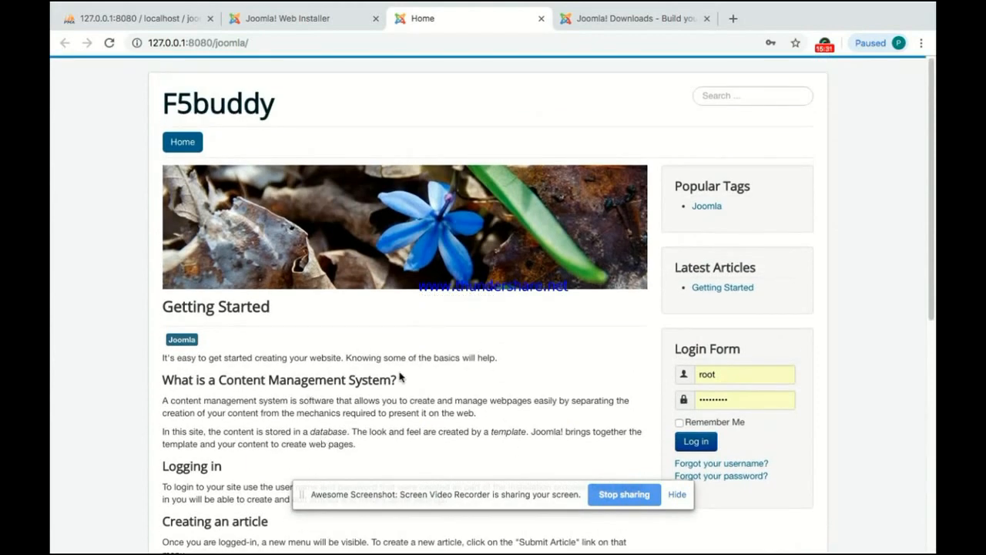
Step: Open the Joomla administrator login page in a new tab from the installer
click(313, 20)
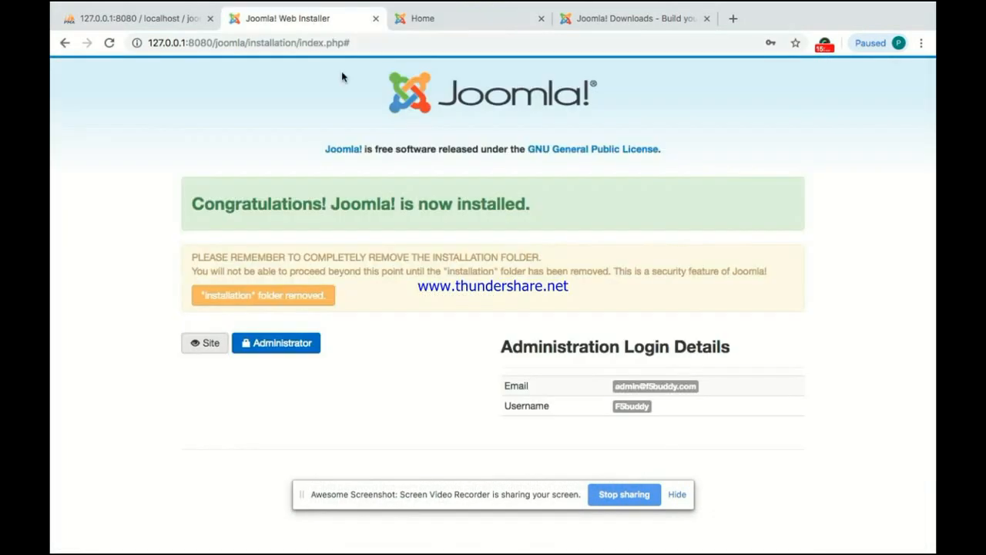
click(277, 349)
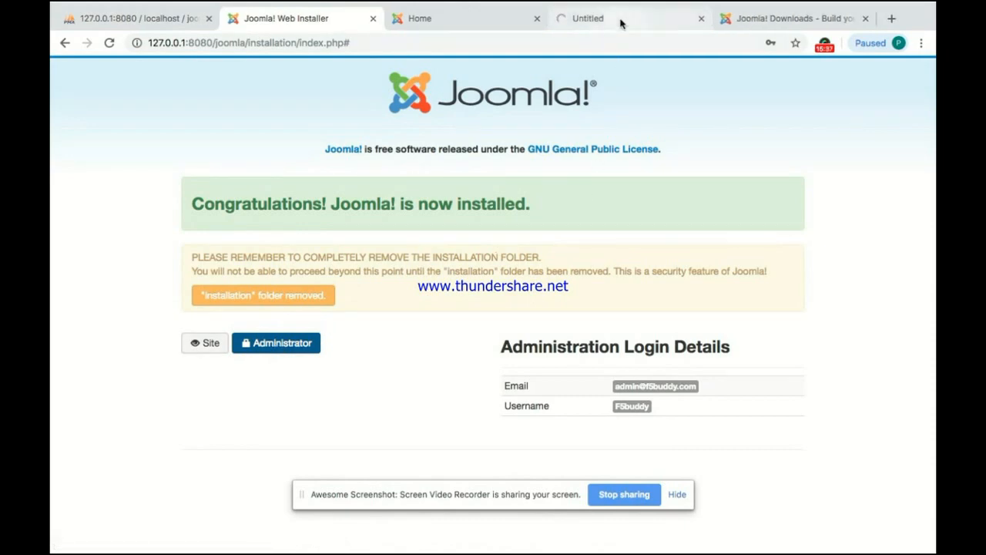
click(621, 23)
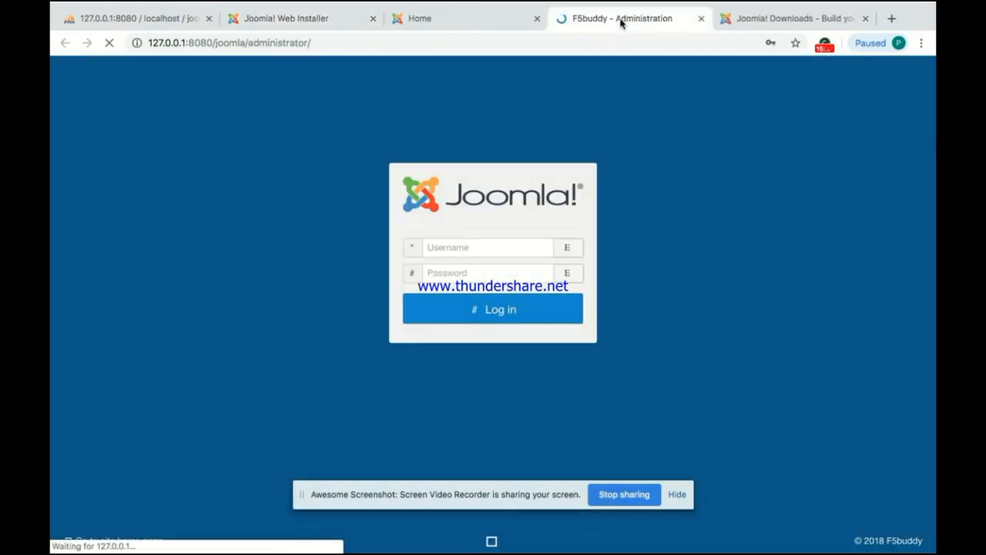
Step: Replace the autofilled username and password with the admin credentials and log in
double_click(448, 247)
key(BackSpace)
text(t)
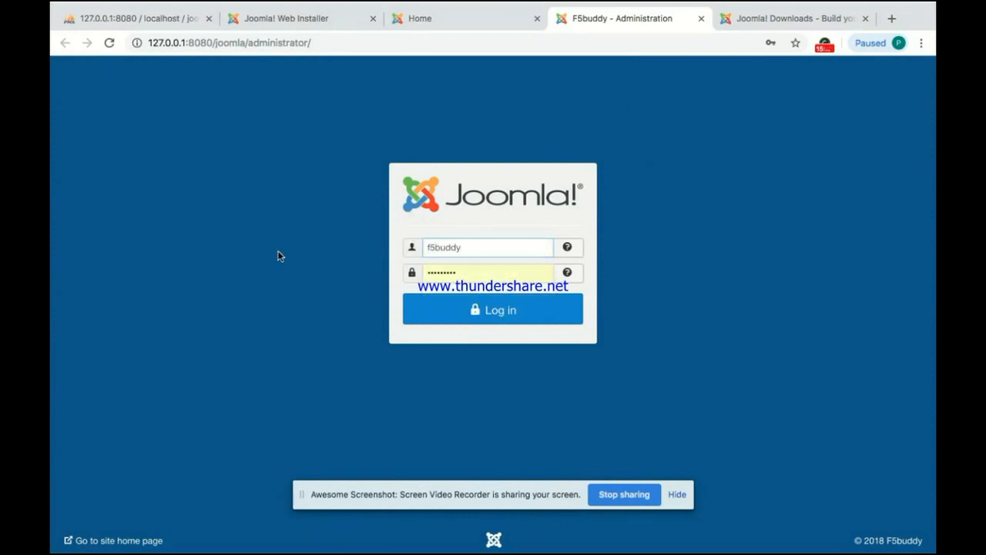
key(Tab)
key(BackSpace)
text(f)
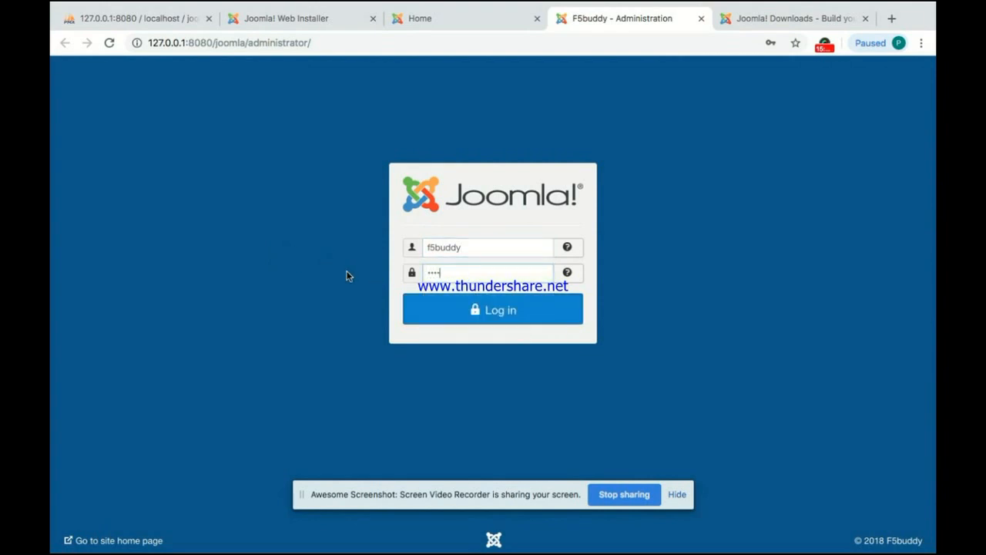
click(496, 309)
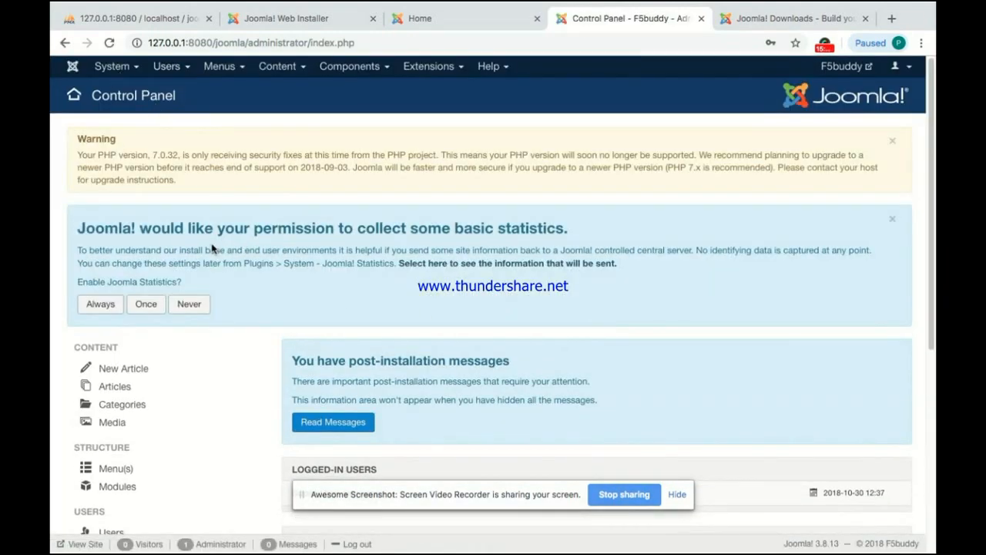
Step: Scroll the Control Panel past logged-in users and popular articles to Site Information
scroll(253, 244, down, 3)
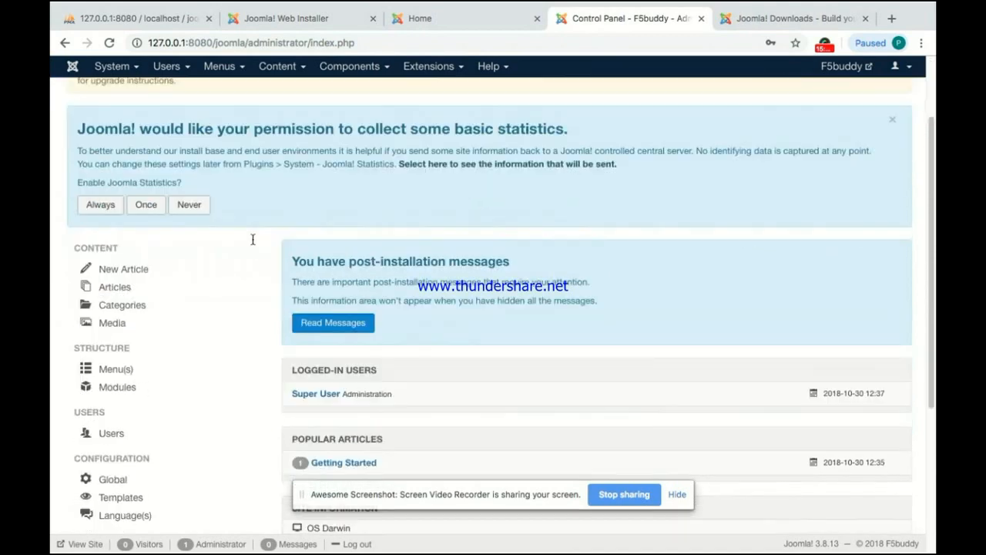
scroll(328, 366, down, 6)
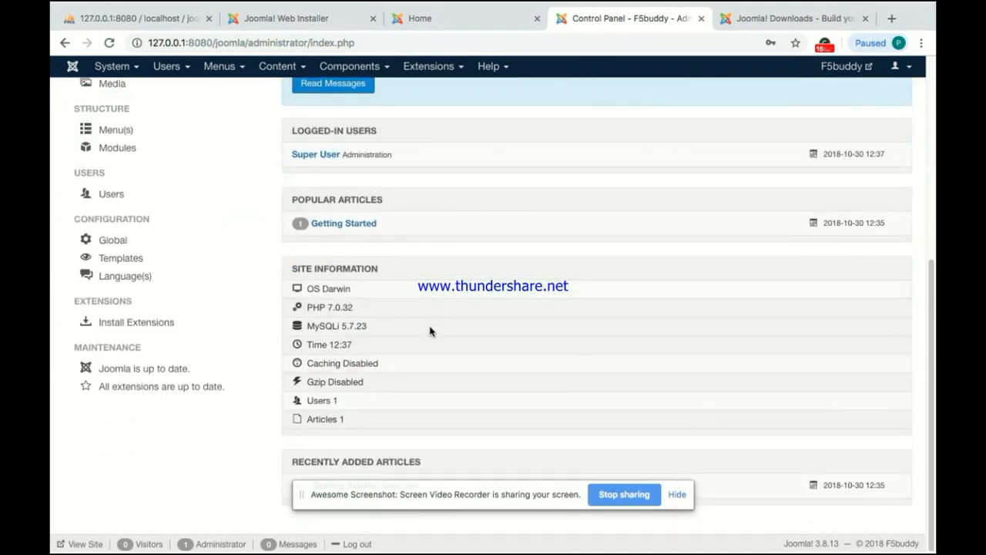
key(ctrl+Up)
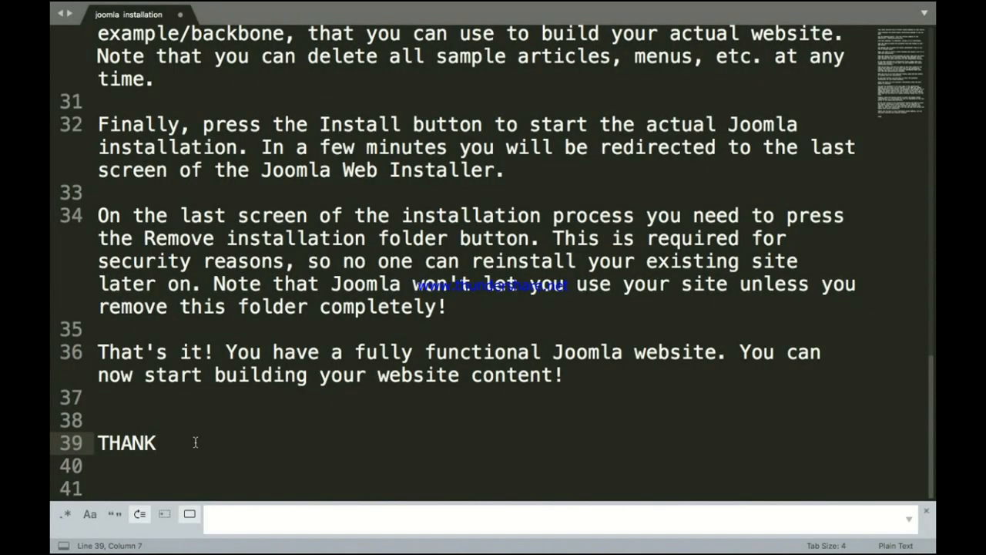
Step: Complete line 39 to read 'THANK YOU' and return to the desktop
text(YOU !)
key(ctrl+Up)
click(584, 486)
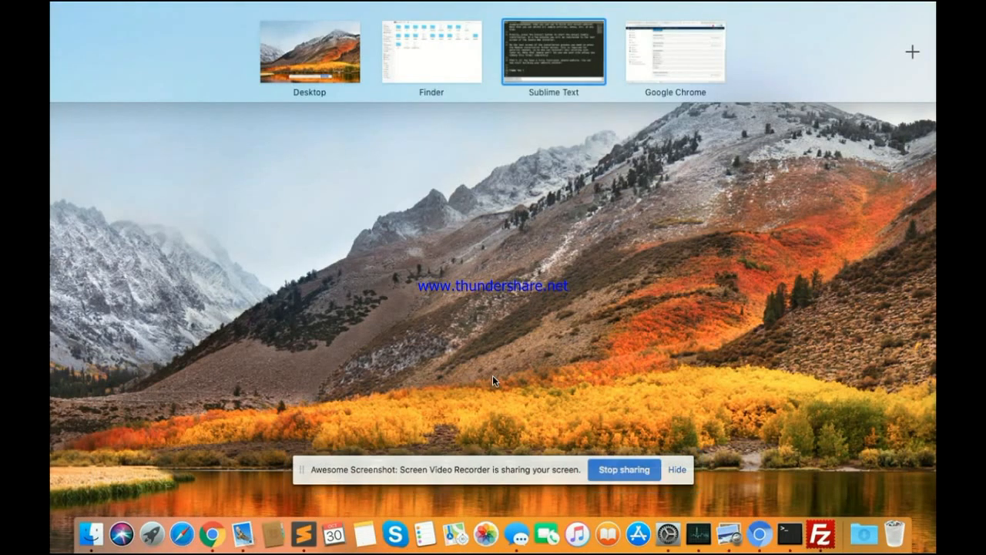